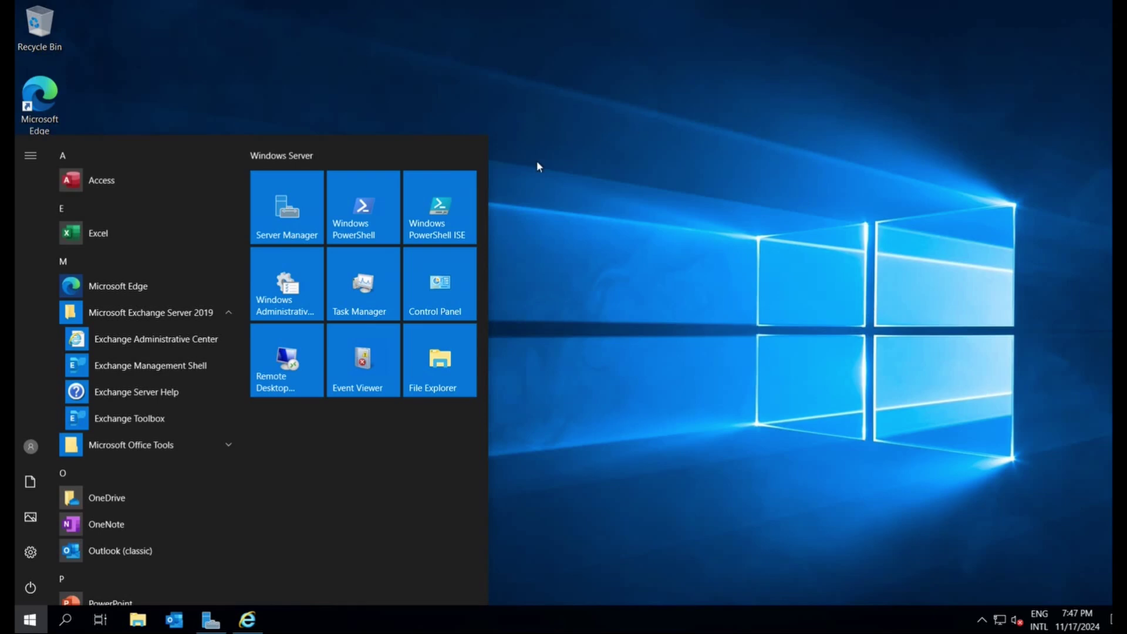
- Open Exchange Admin Center, look at the mailbox actions menu, and go to admin role groups
click(537, 166)
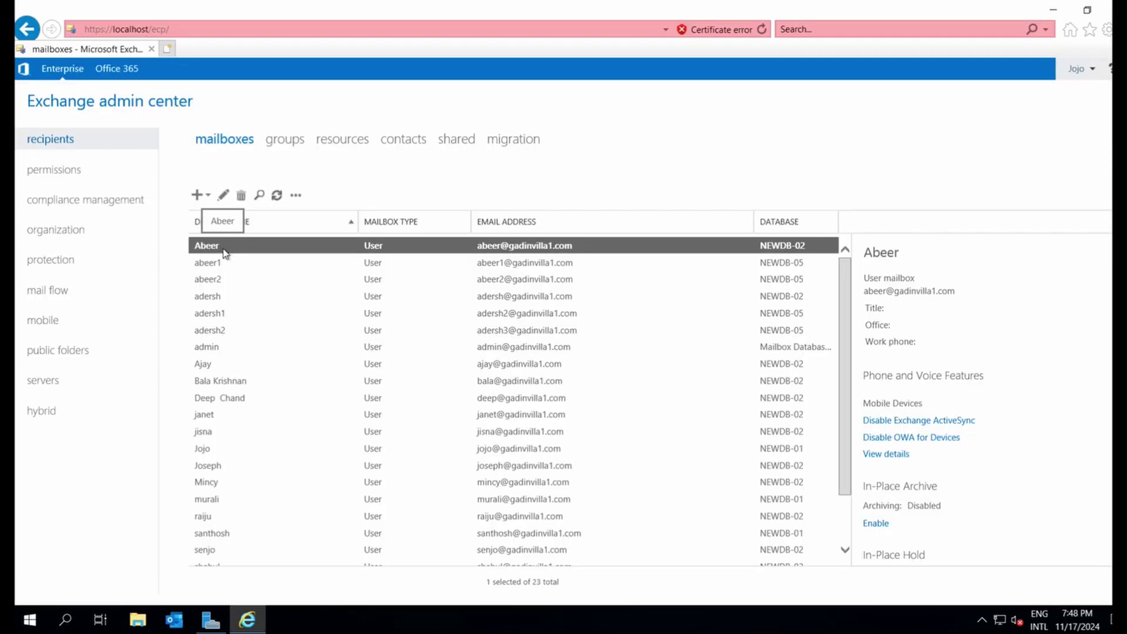
click(295, 196)
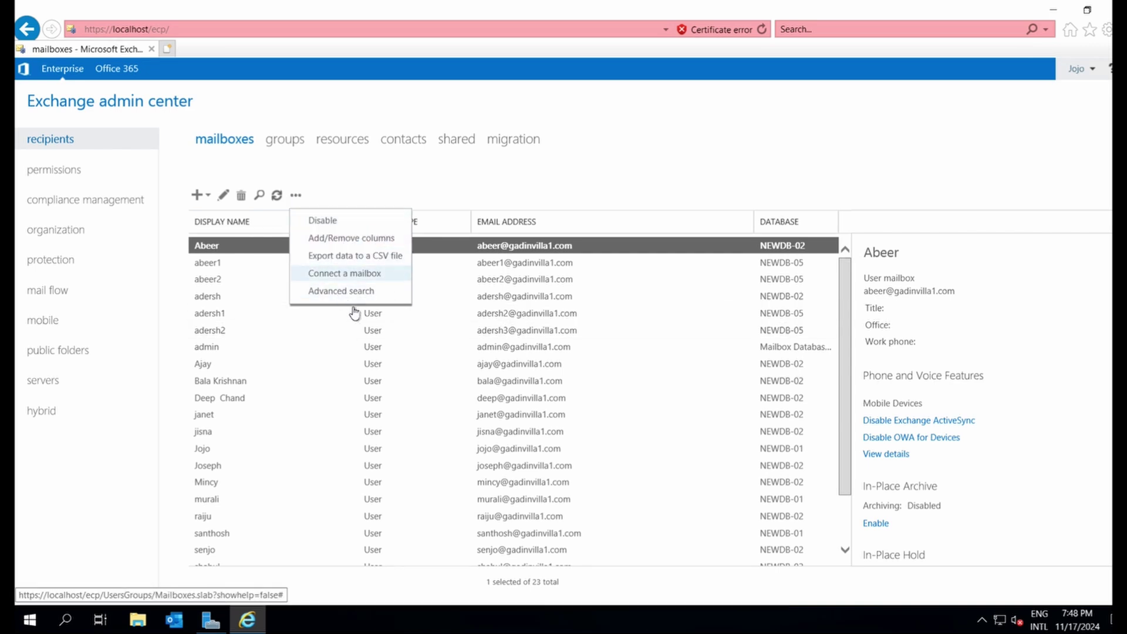
click(63, 176)
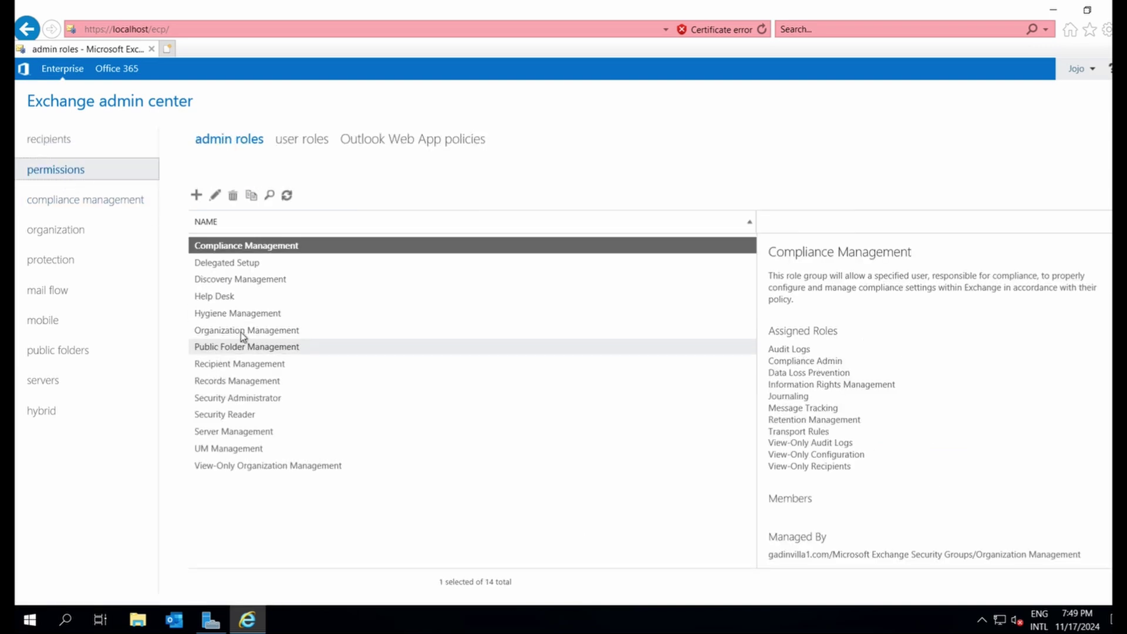
- Add the Mailbox Import Export role to the Organization Management role group and save it
click(247, 330)
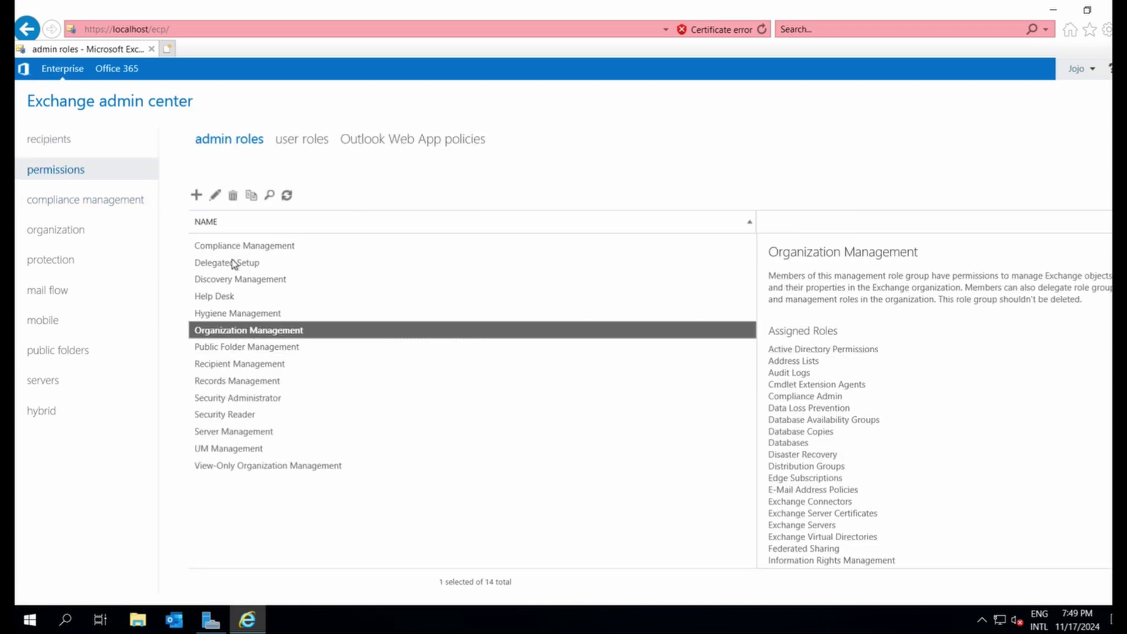
click(216, 196)
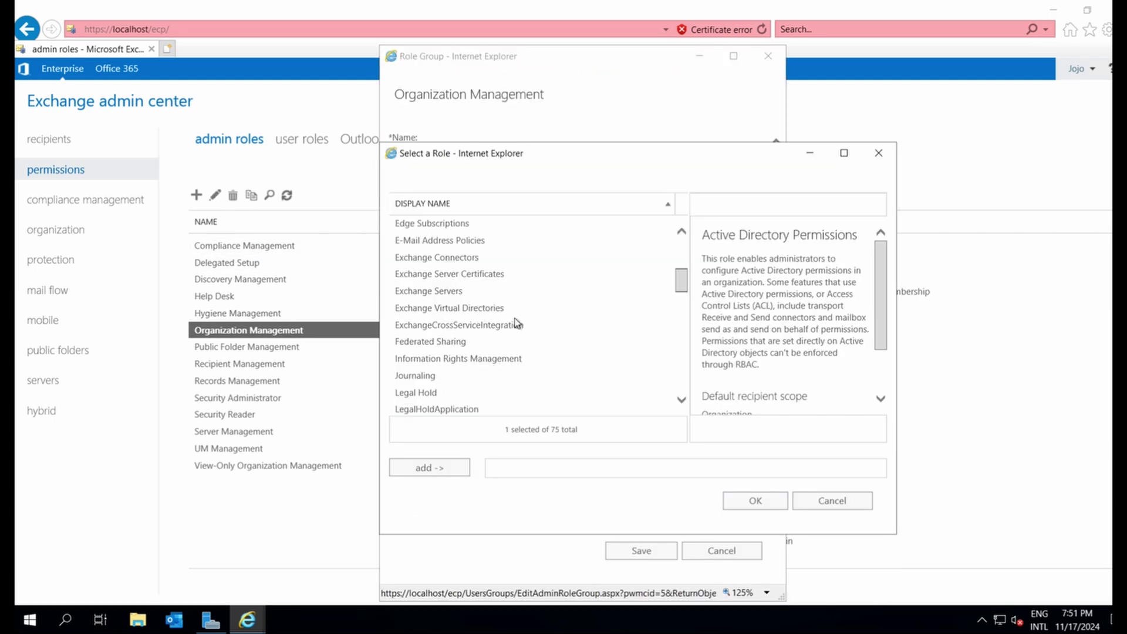
scroll(517, 323, down, 2)
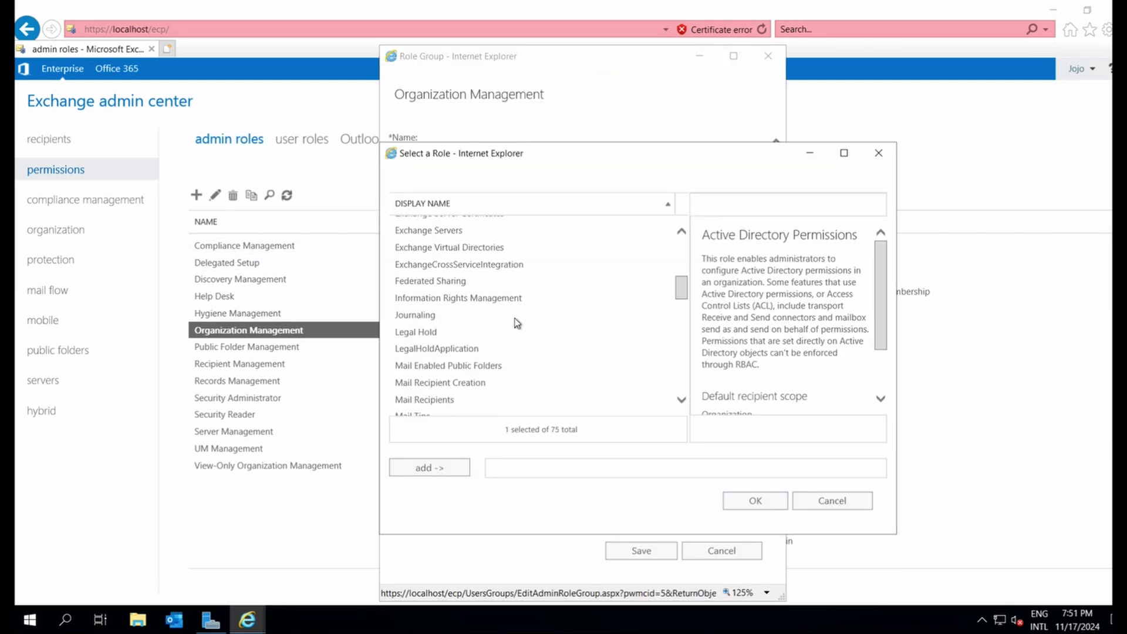
scroll(516, 323, down, 3)
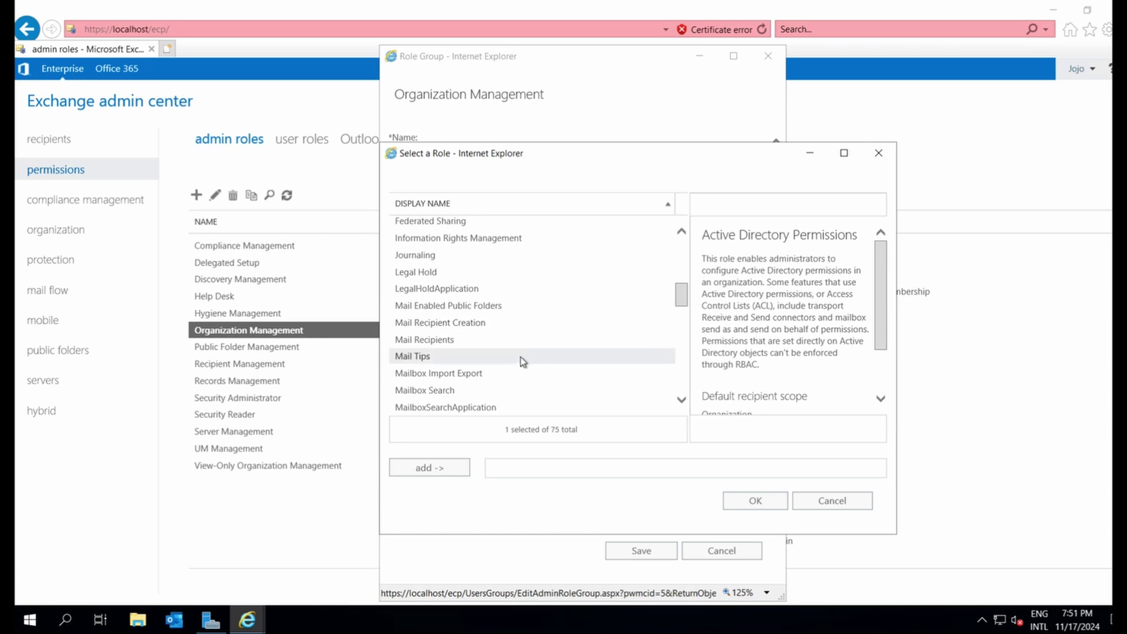
click(489, 378)
click(443, 475)
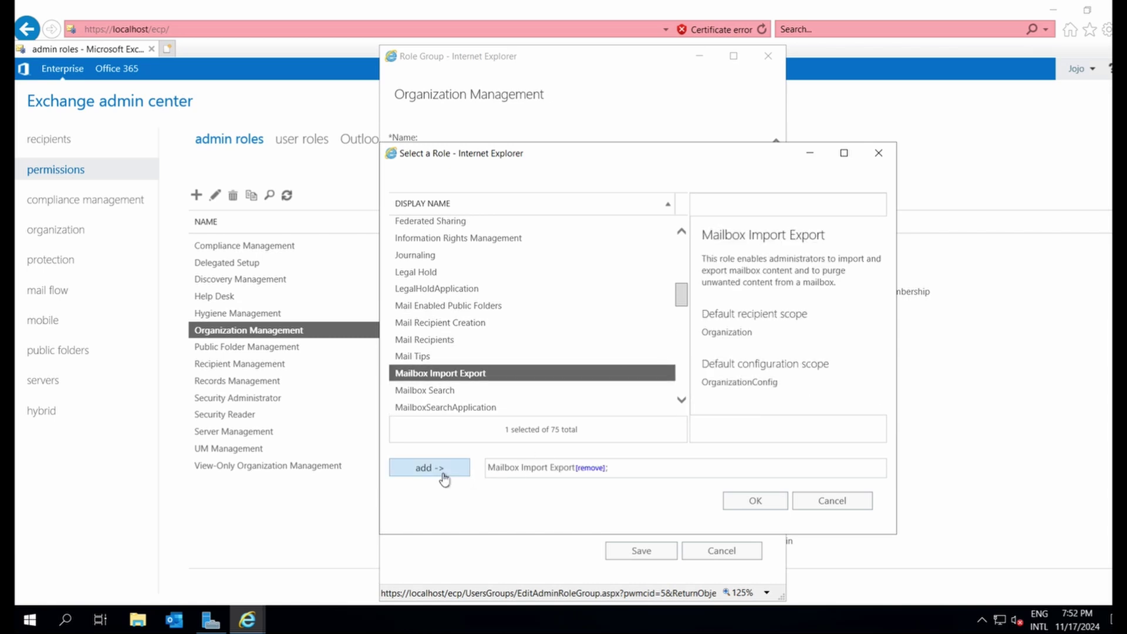
click(771, 500)
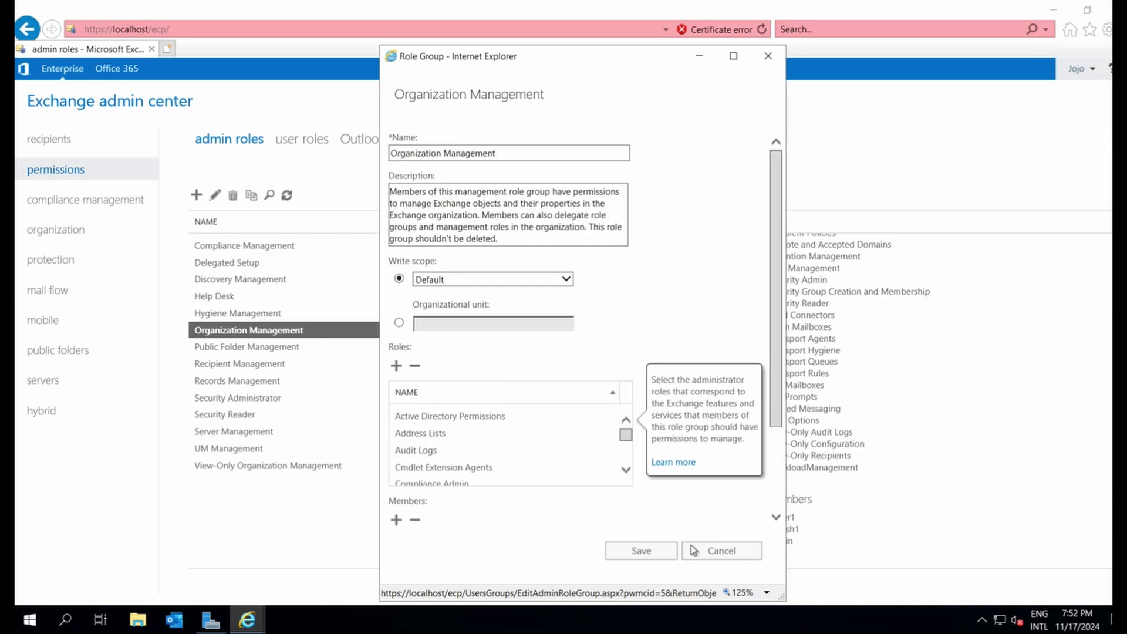
click(657, 551)
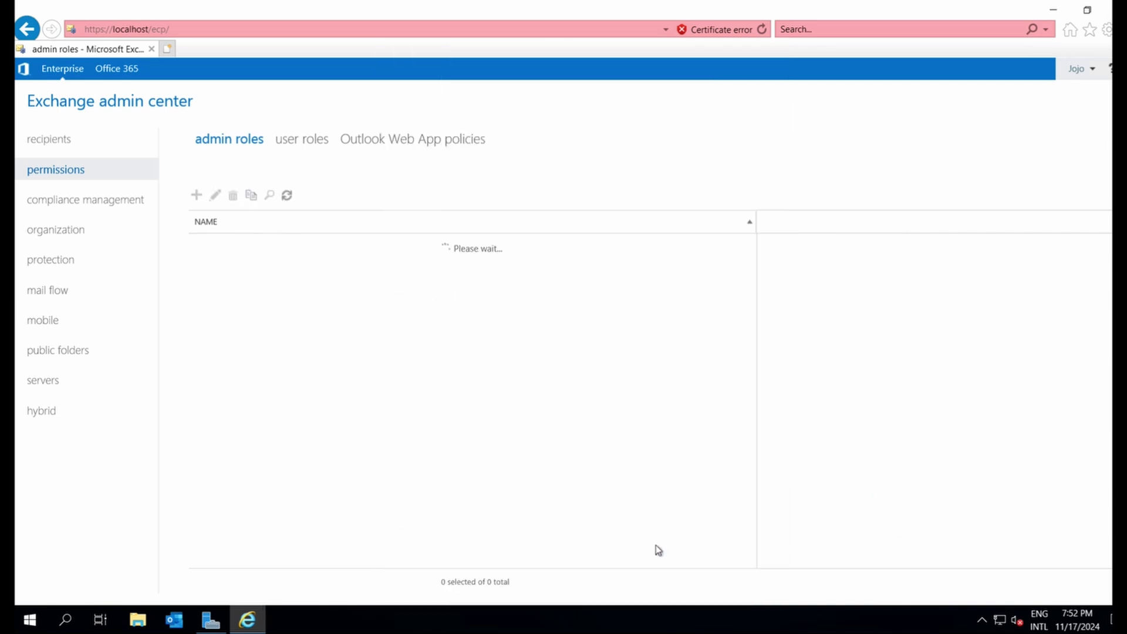
- Return to the mailboxes list, then sign out and sign back in to Exchange Admin Center
click(49, 146)
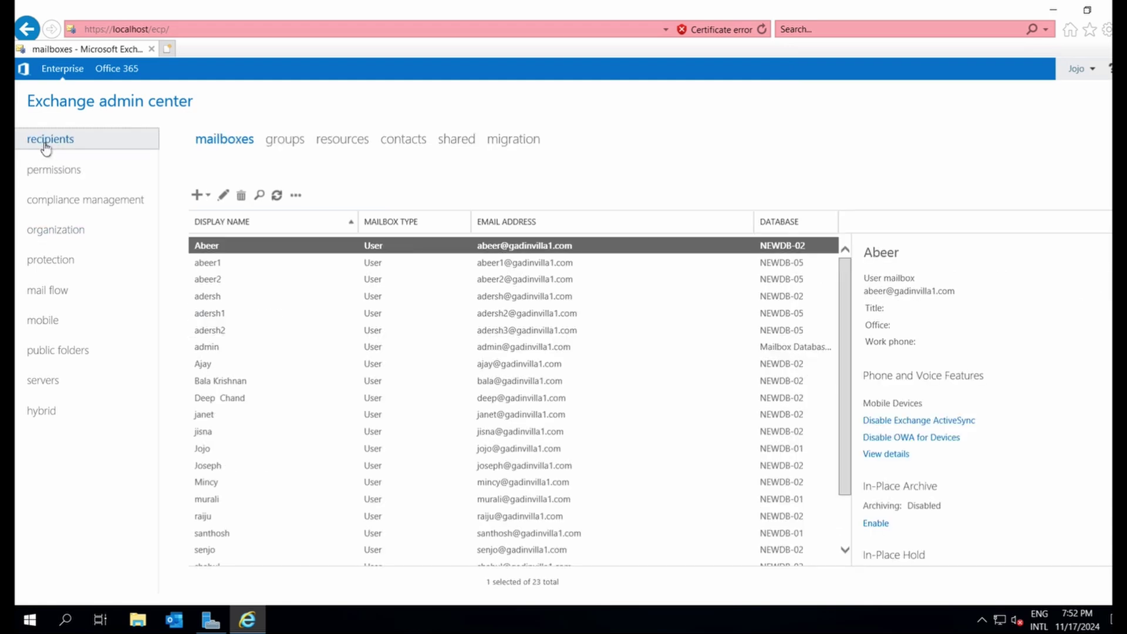
click(296, 194)
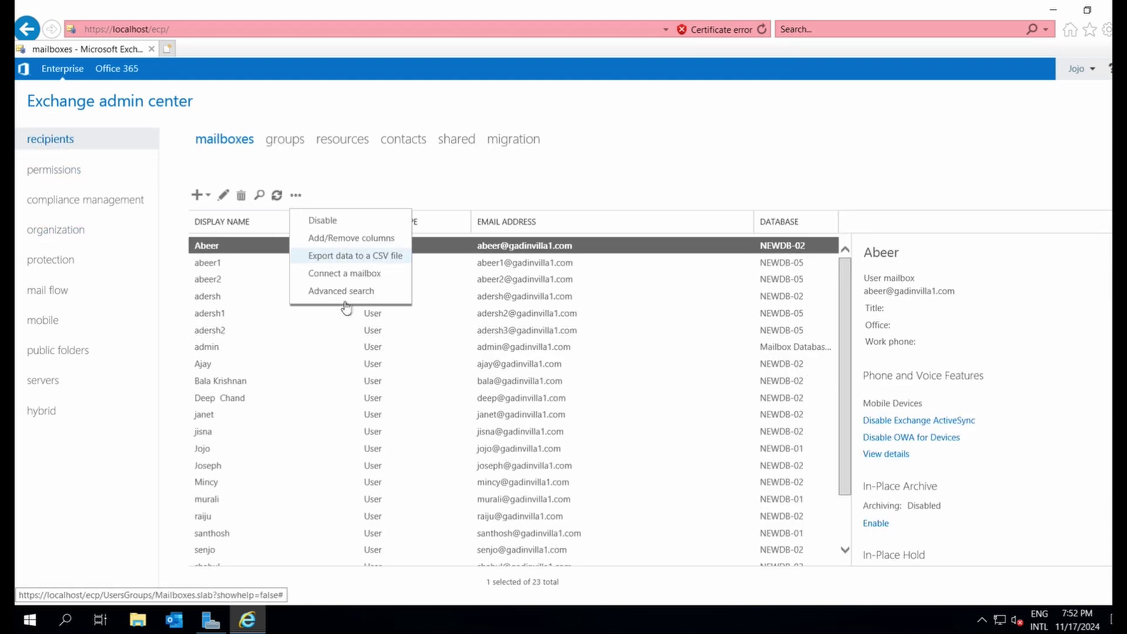
click(1068, 105)
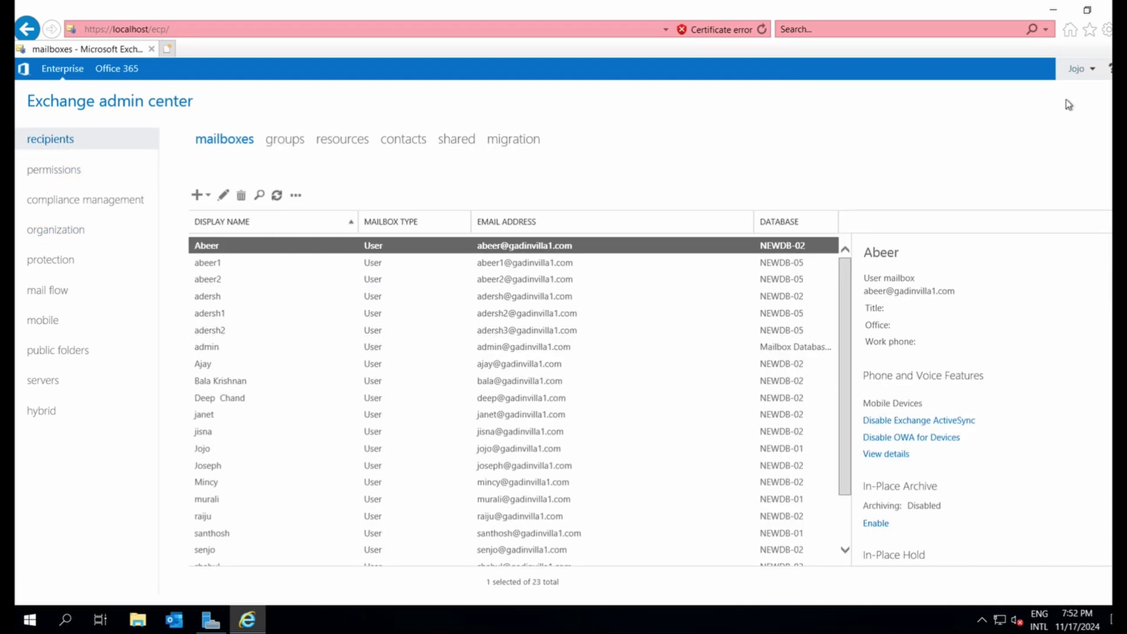
click(1084, 71)
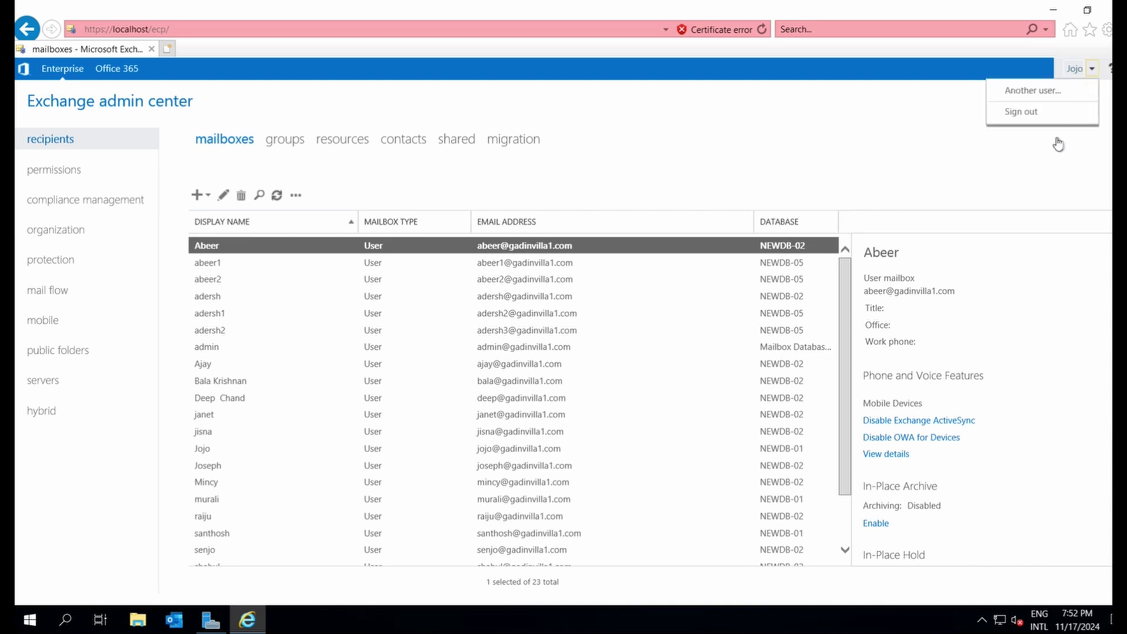
click(1031, 113)
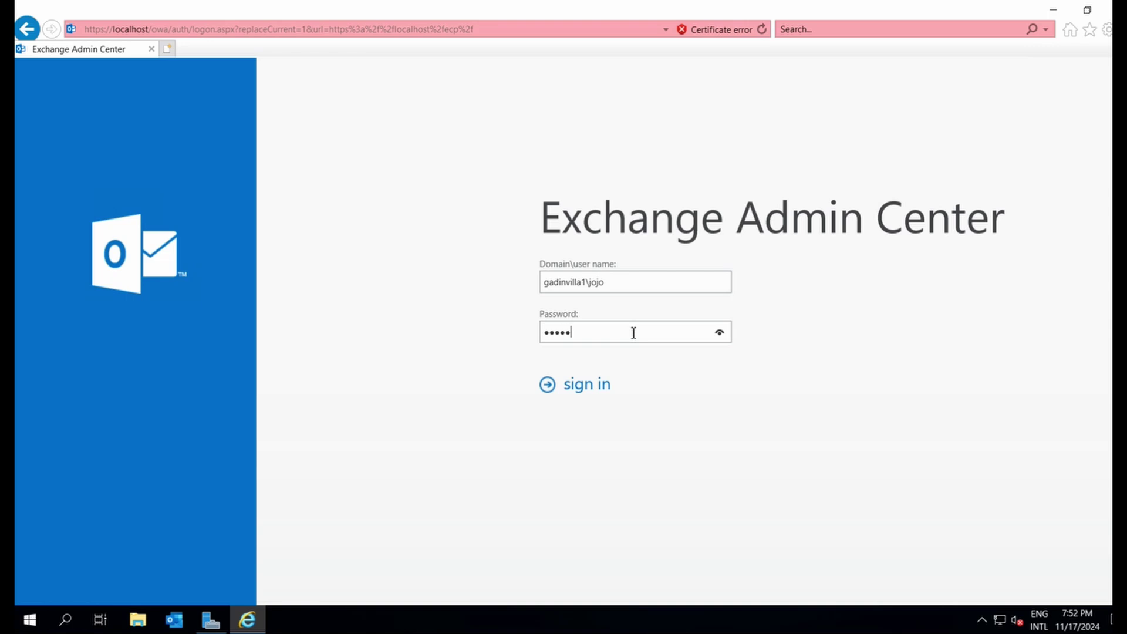
click(574, 386)
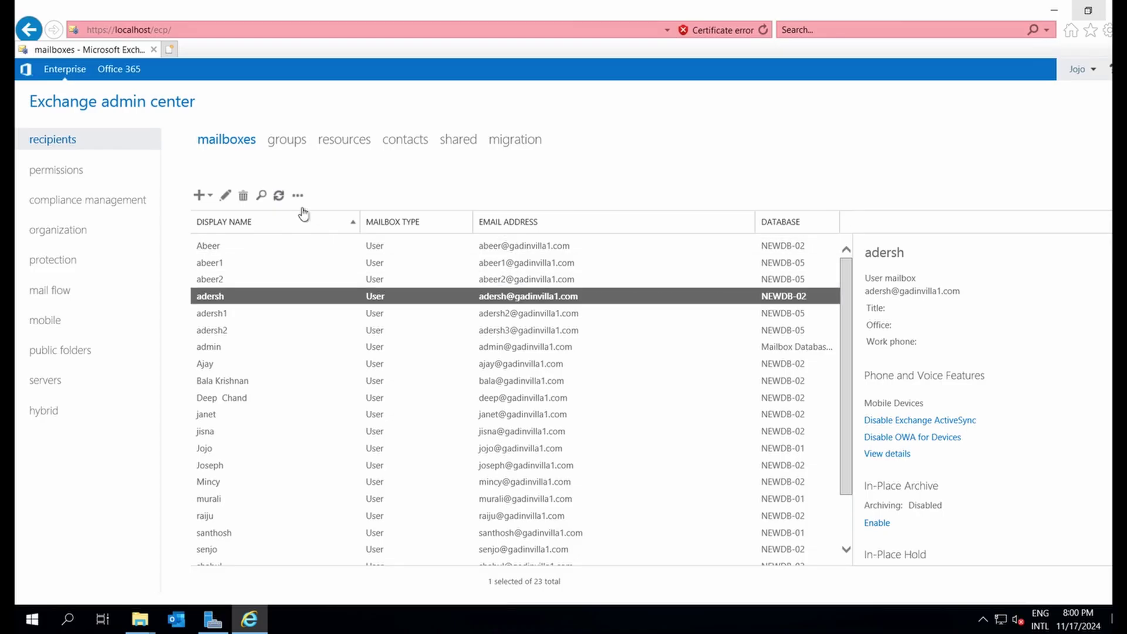
- Start a PST export for the fourth mailbox up to the path step, and maximize File Explorer
click(297, 194)
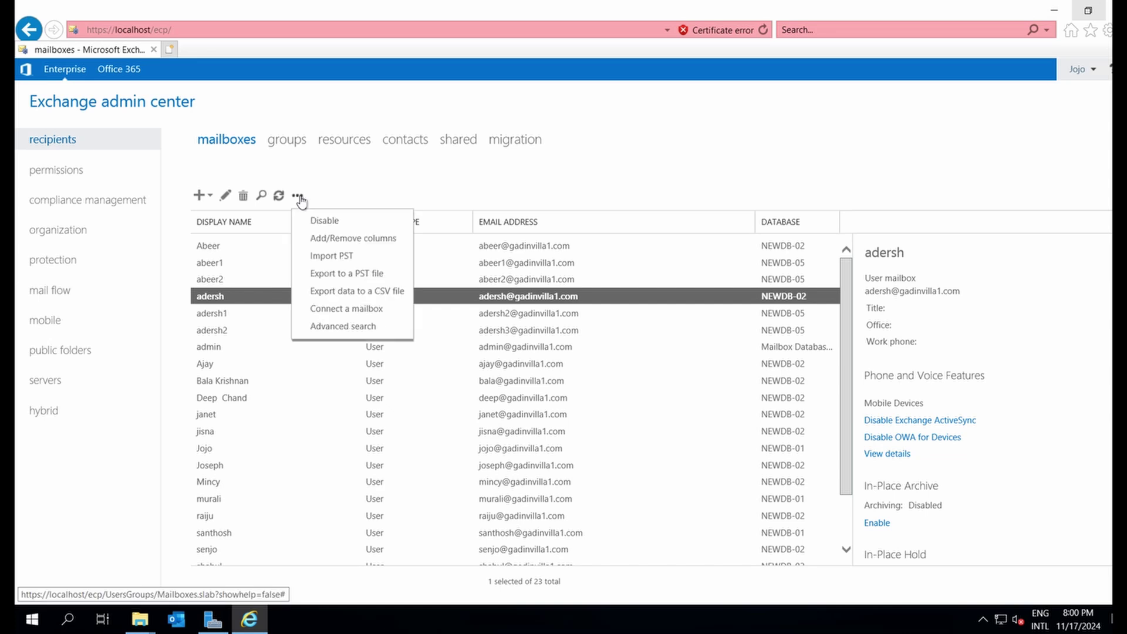
click(367, 274)
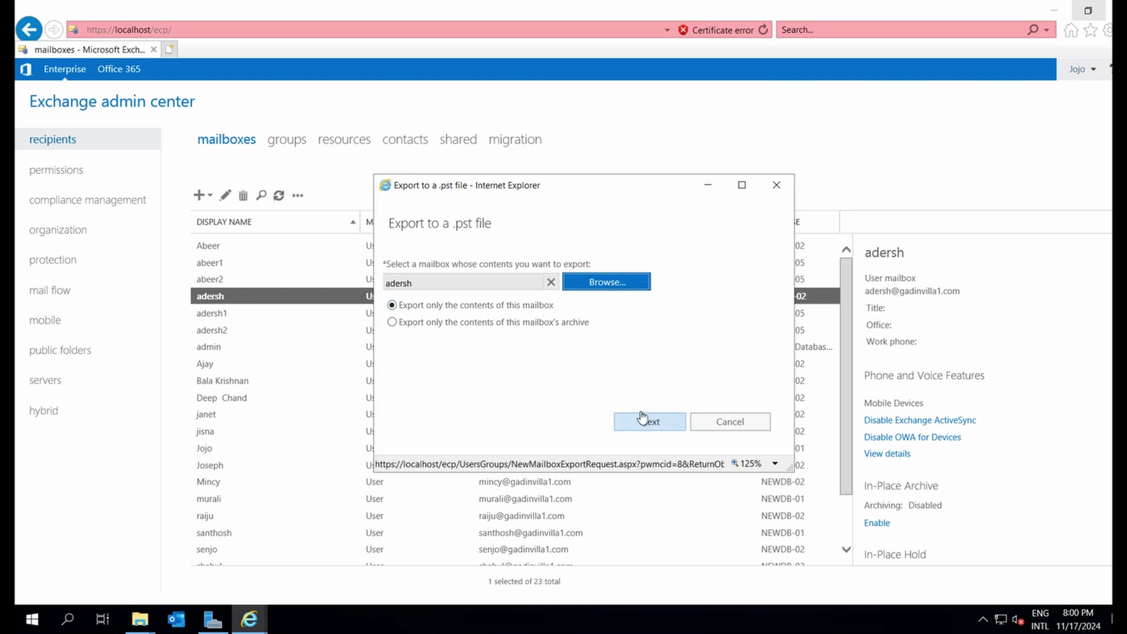
click(604, 281)
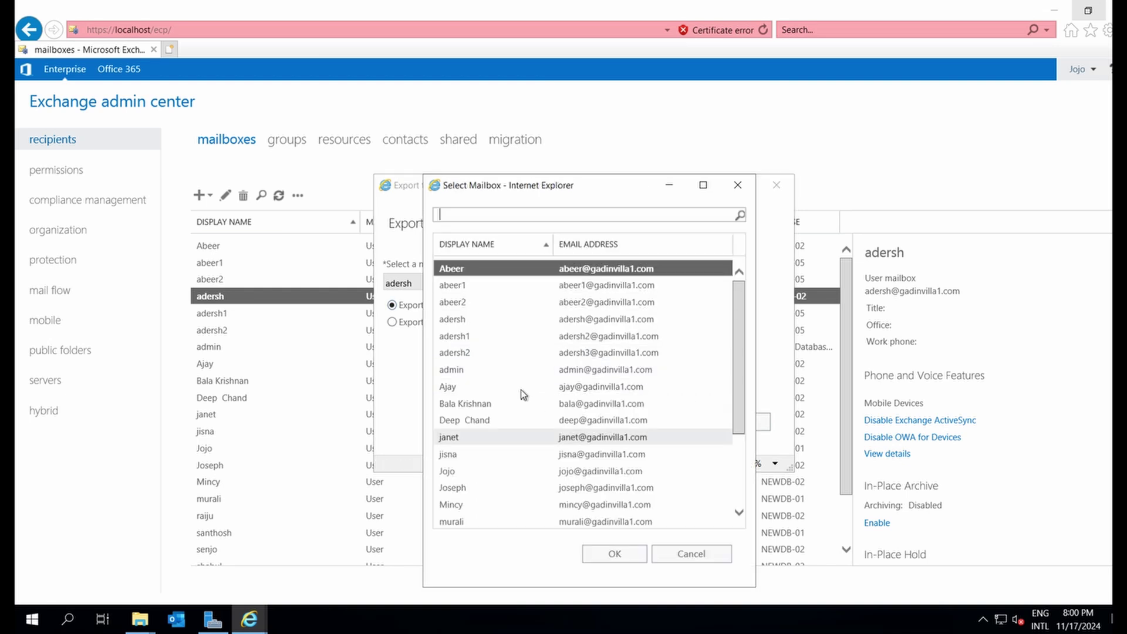
scroll(520, 411, down, 3)
scroll(536, 405, up, 3)
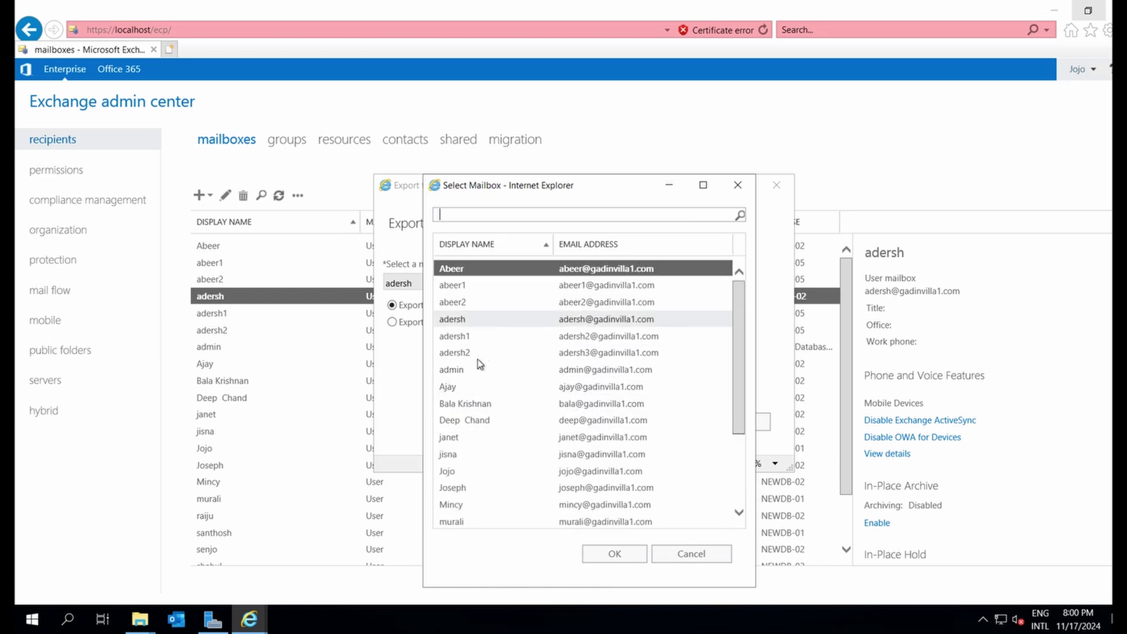
click(471, 322)
click(615, 553)
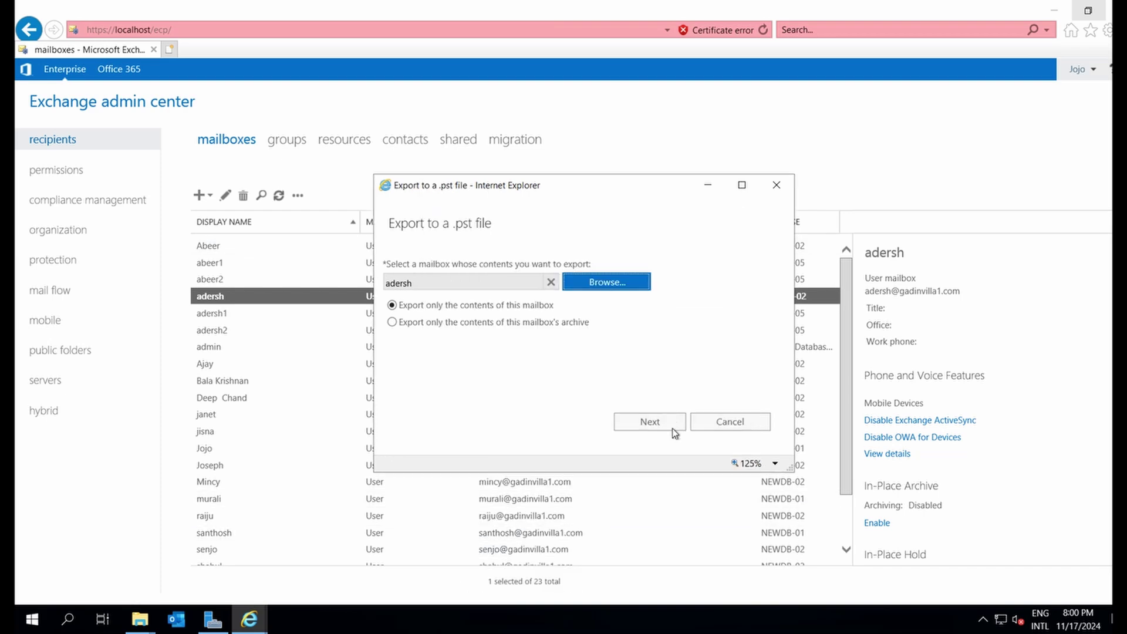
click(647, 424)
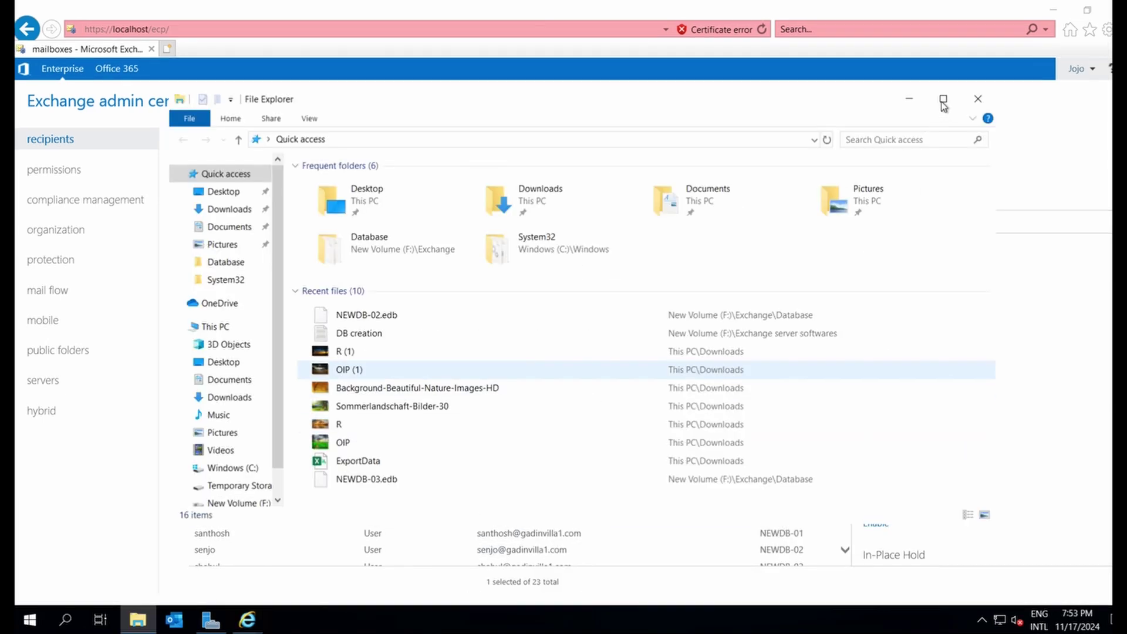
click(943, 102)
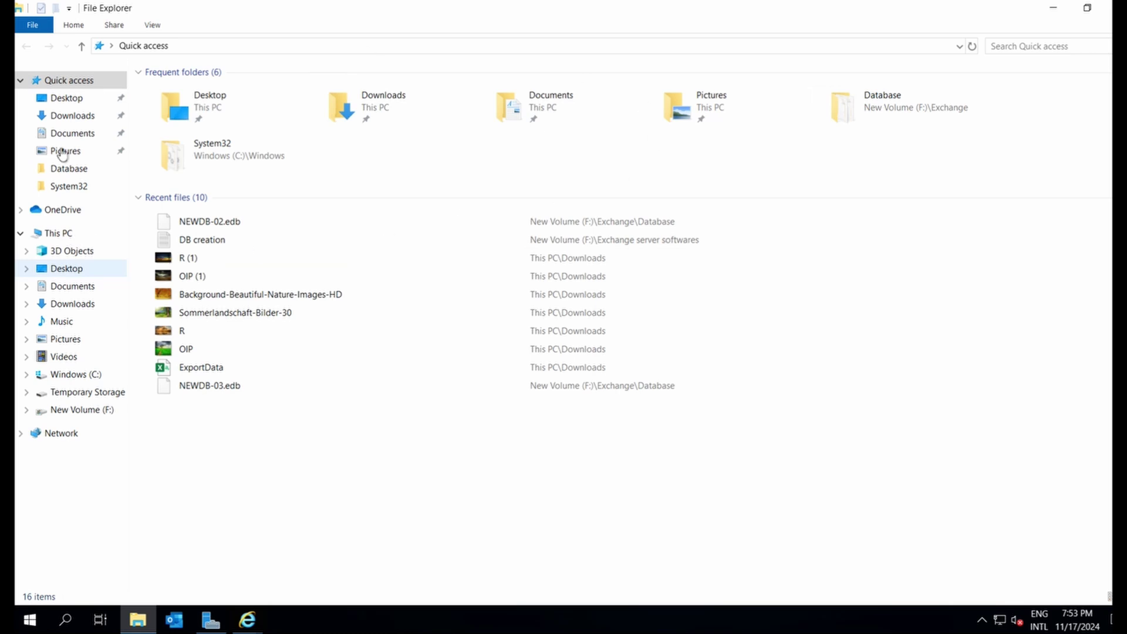
- Create a folder named 'New PSt files' at the top level of the C: drive
click(58, 233)
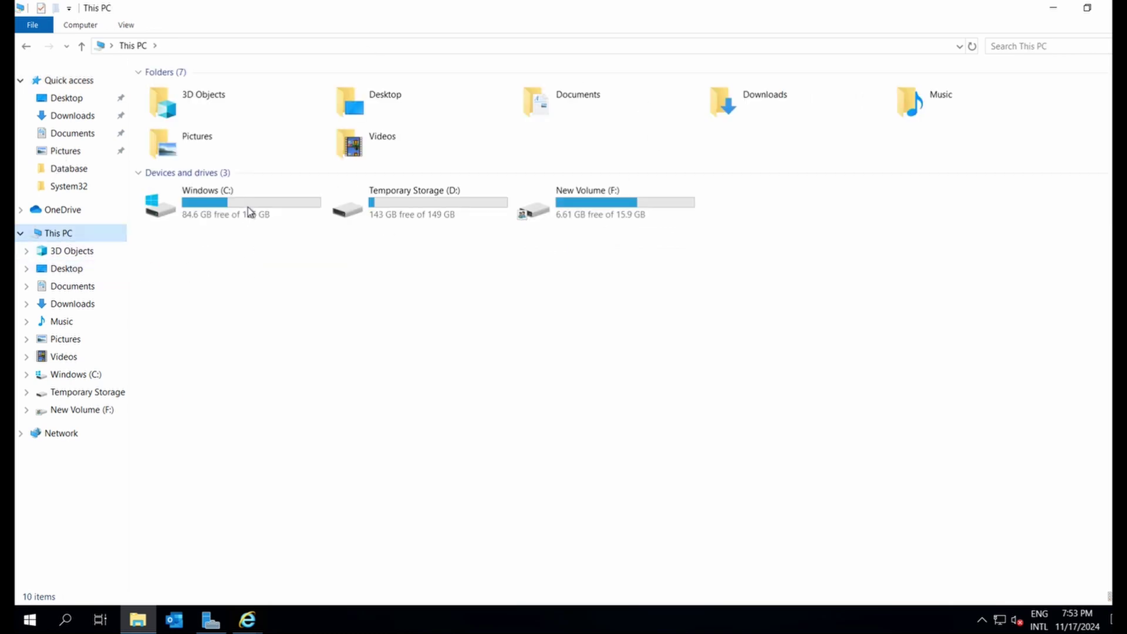
double_click(247, 207)
right_click(213, 320)
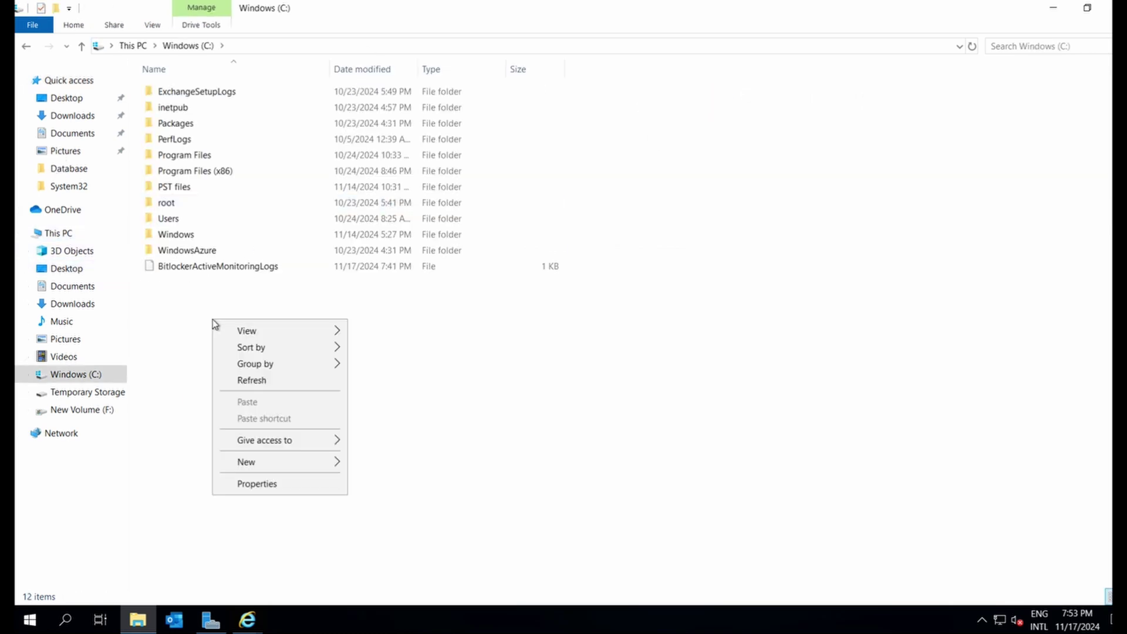
mouse_move(279, 464)
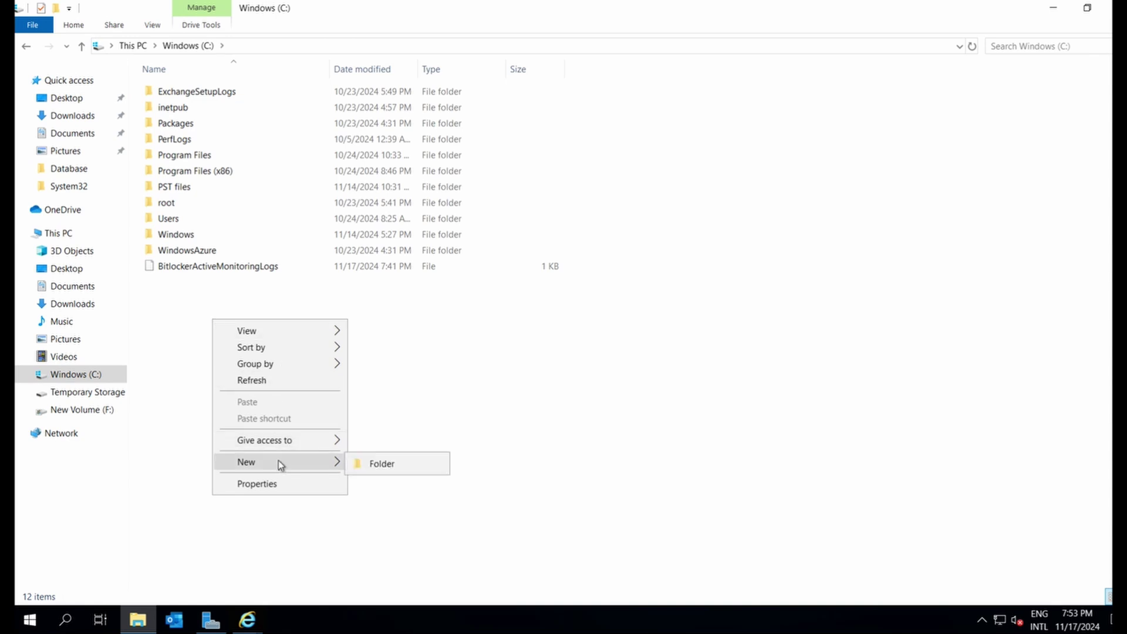
click(390, 466)
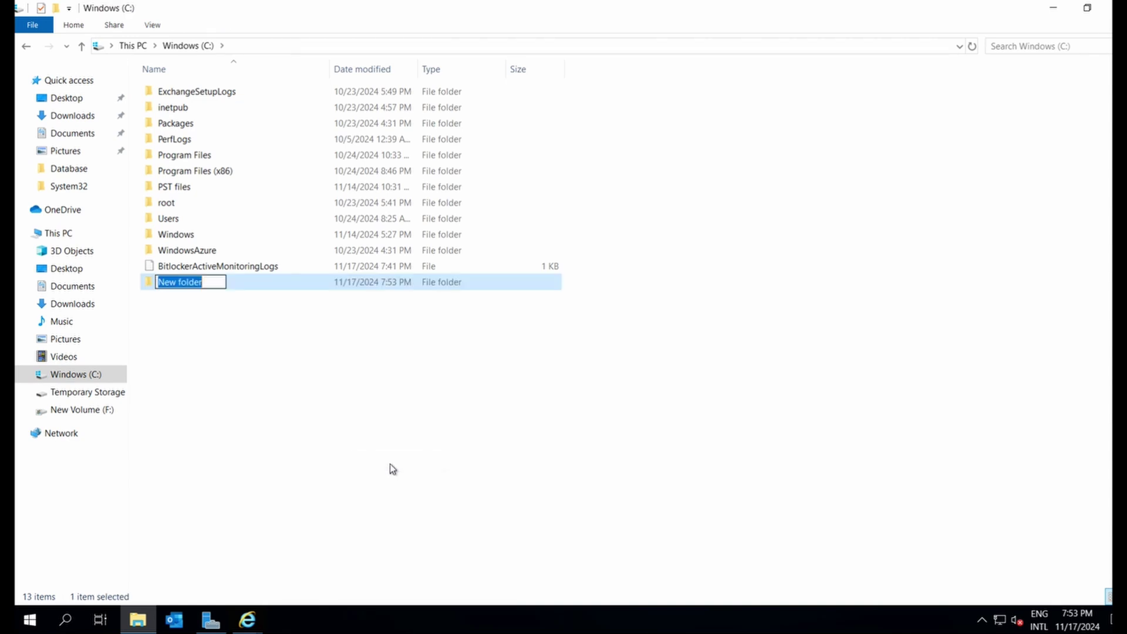
text(Ne)
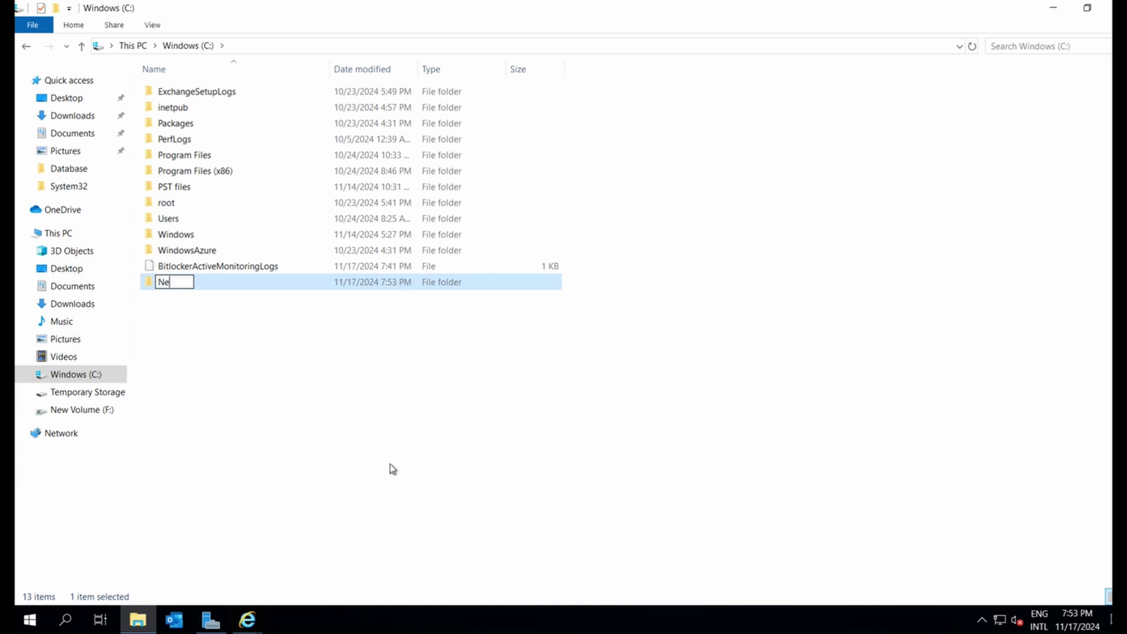
text(w PSt files)
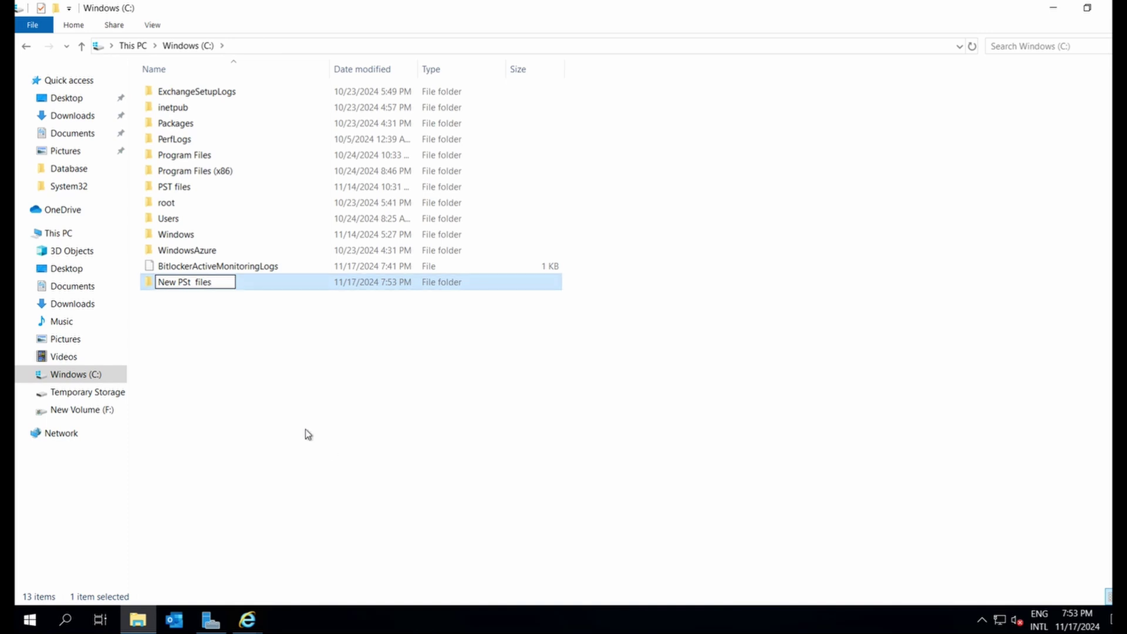
click(305, 429)
click(199, 284)
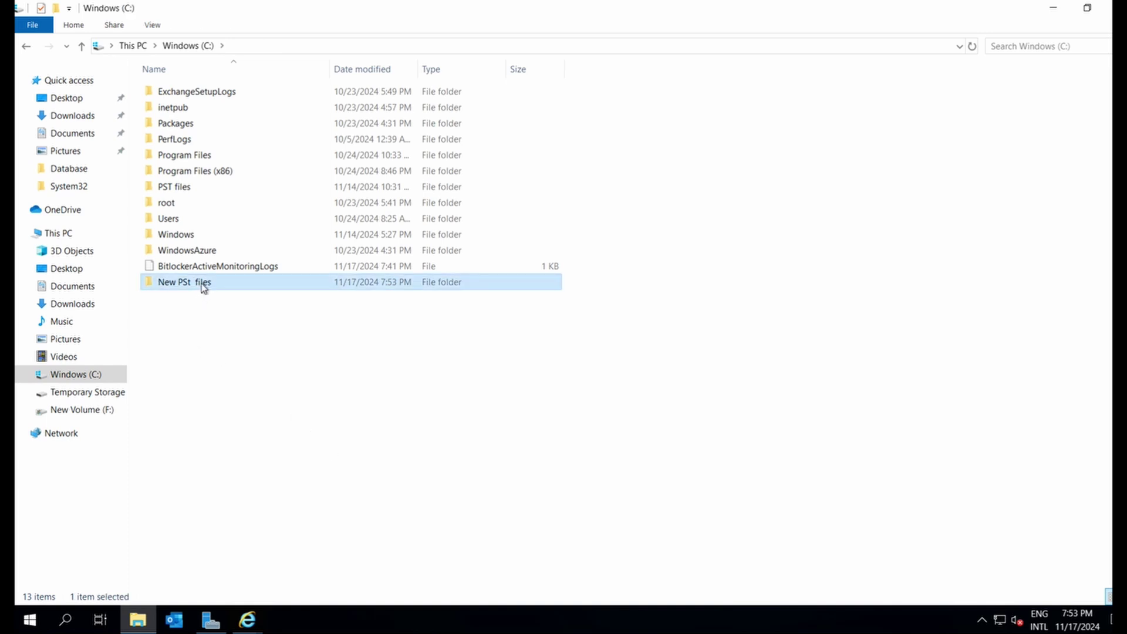
right_click(202, 285)
- Turn on advanced sharing for the New PSt files folder
click(260, 535)
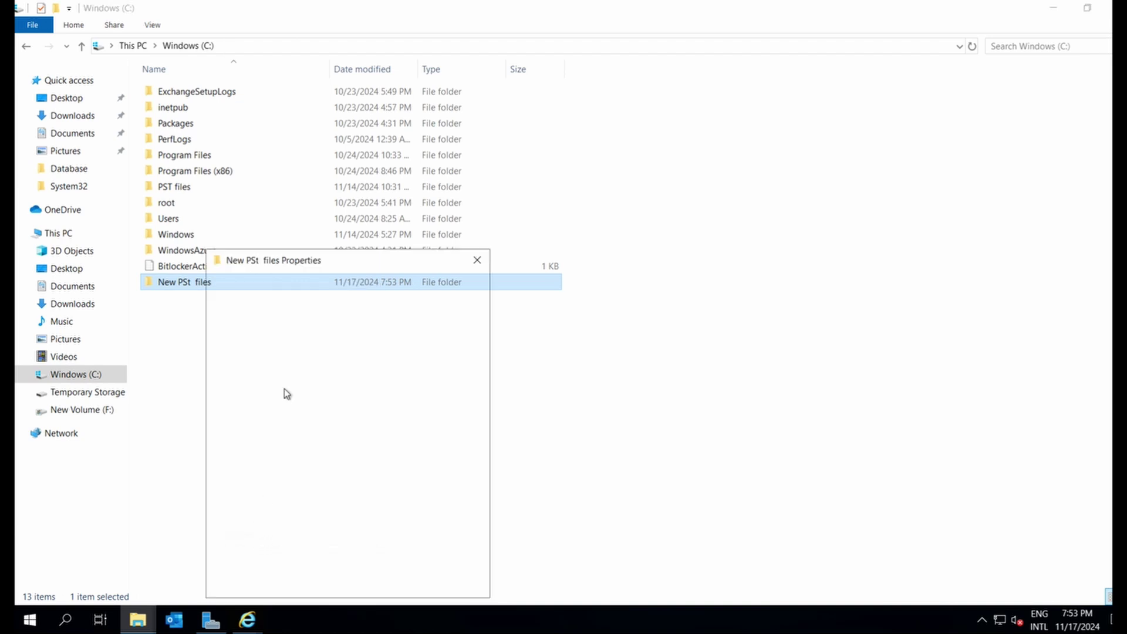
click(271, 285)
drag(377, 262, 379, 196)
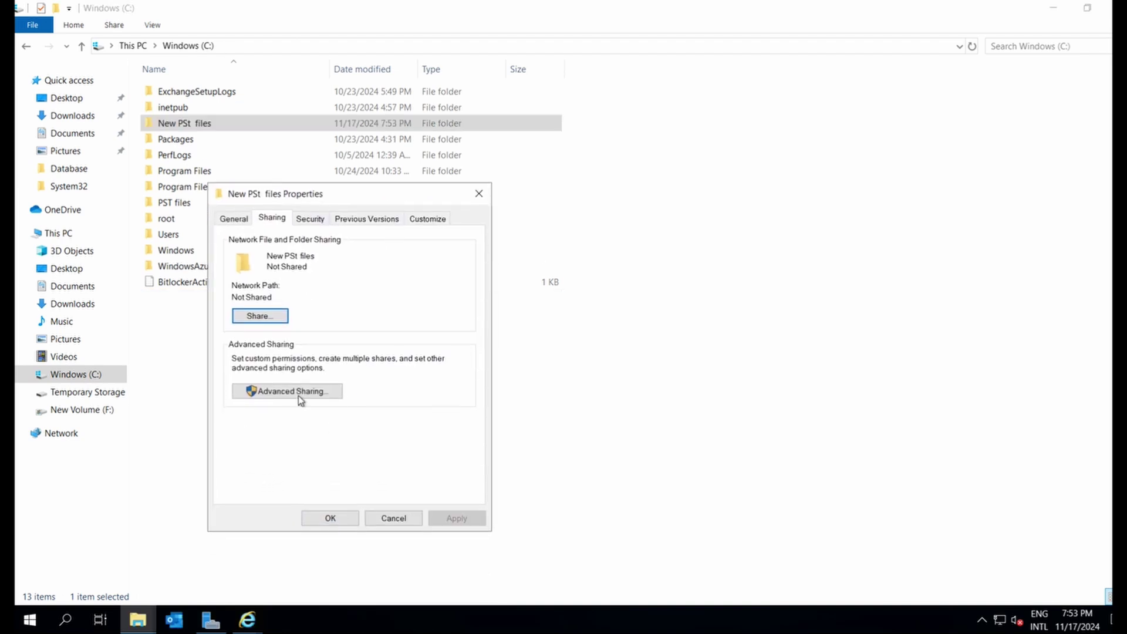
click(300, 391)
click(251, 244)
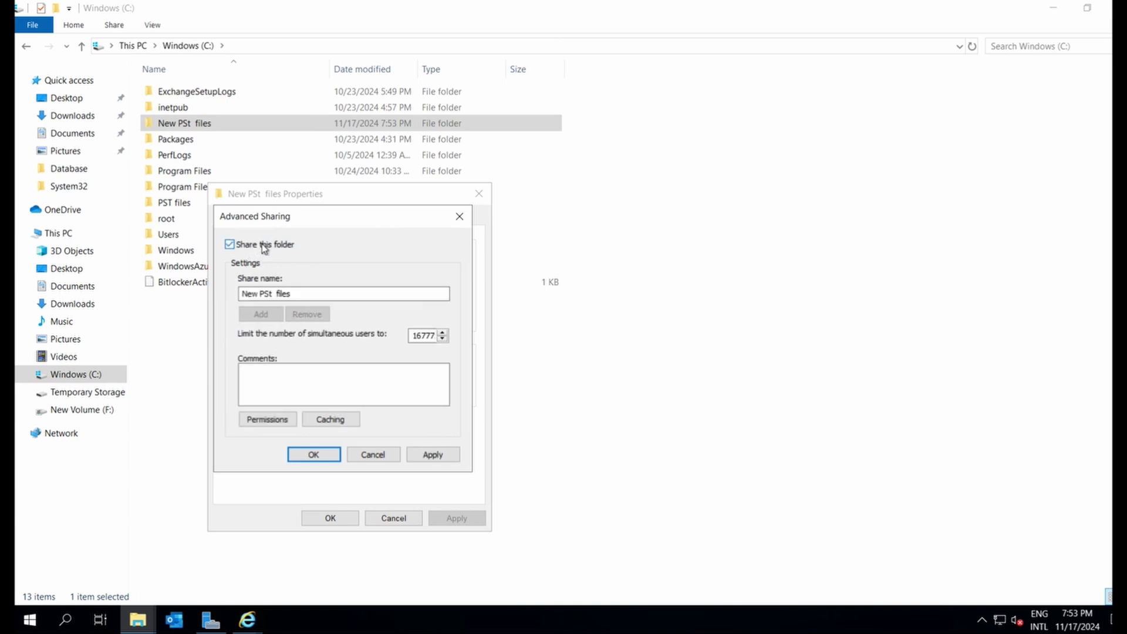
click(267, 420)
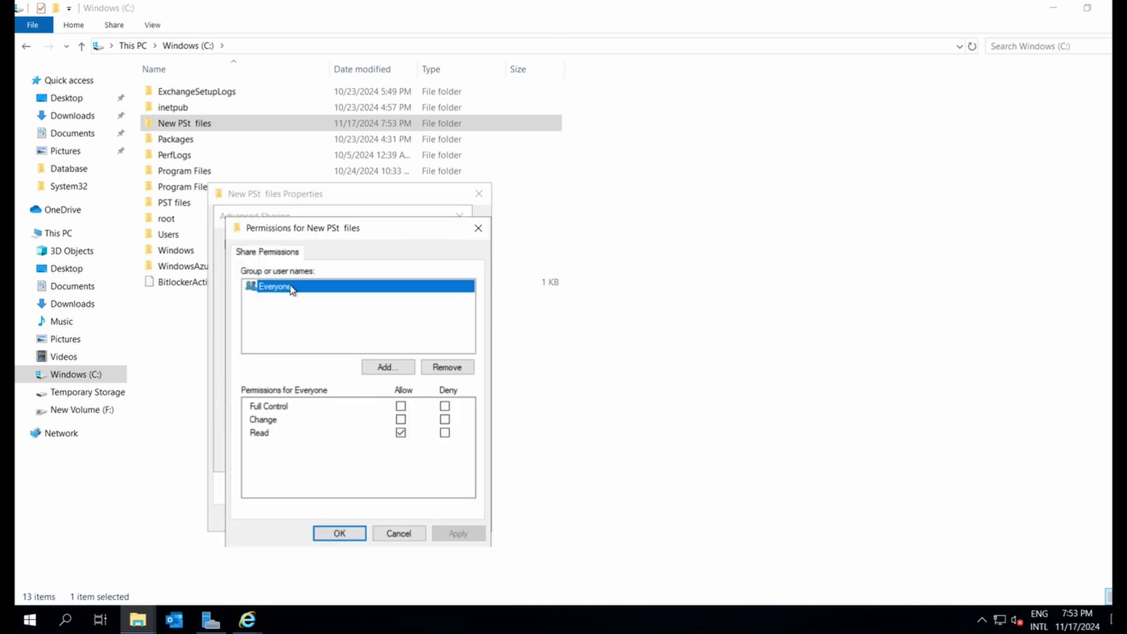
- Grant Exchange Trusted Subsystem Change permission on the share
click(380, 368)
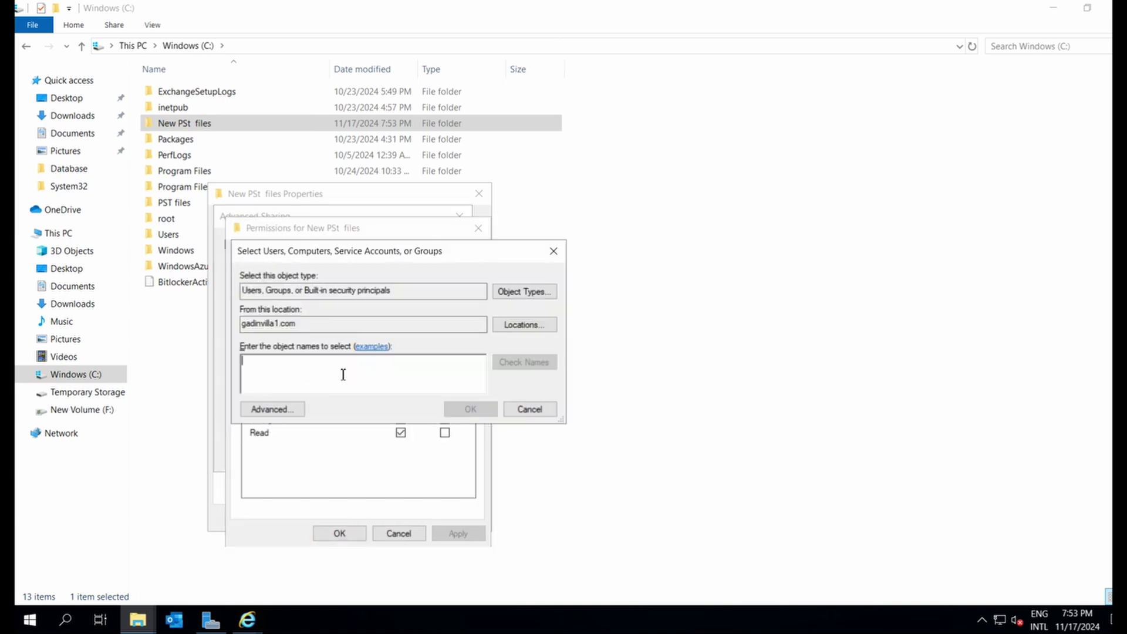
text(ex)
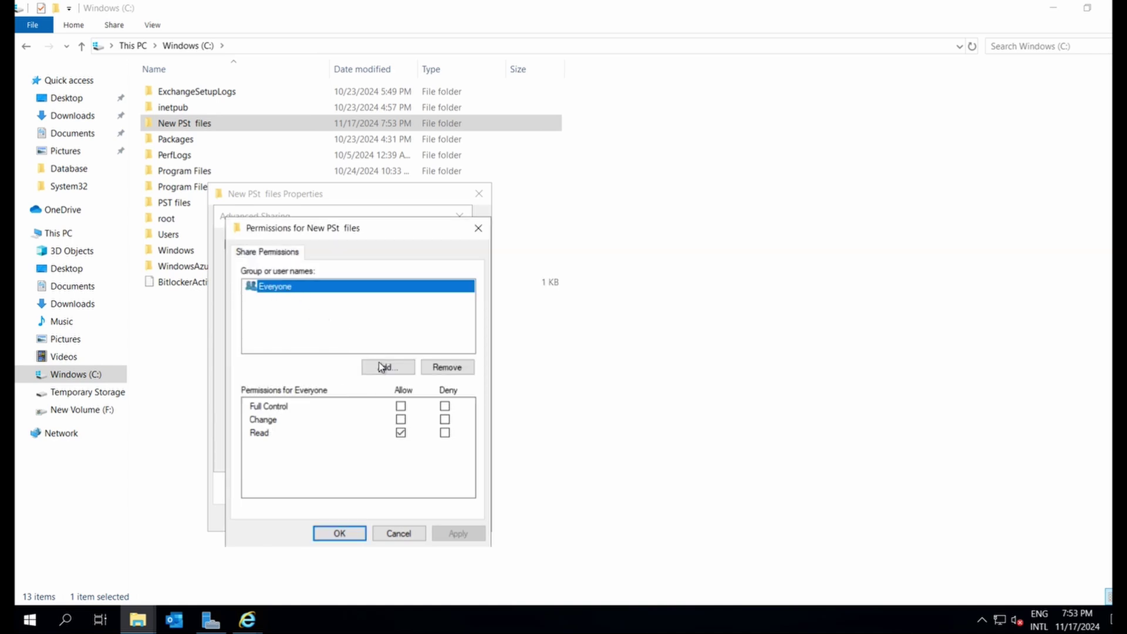
click(382, 369)
text(excha)
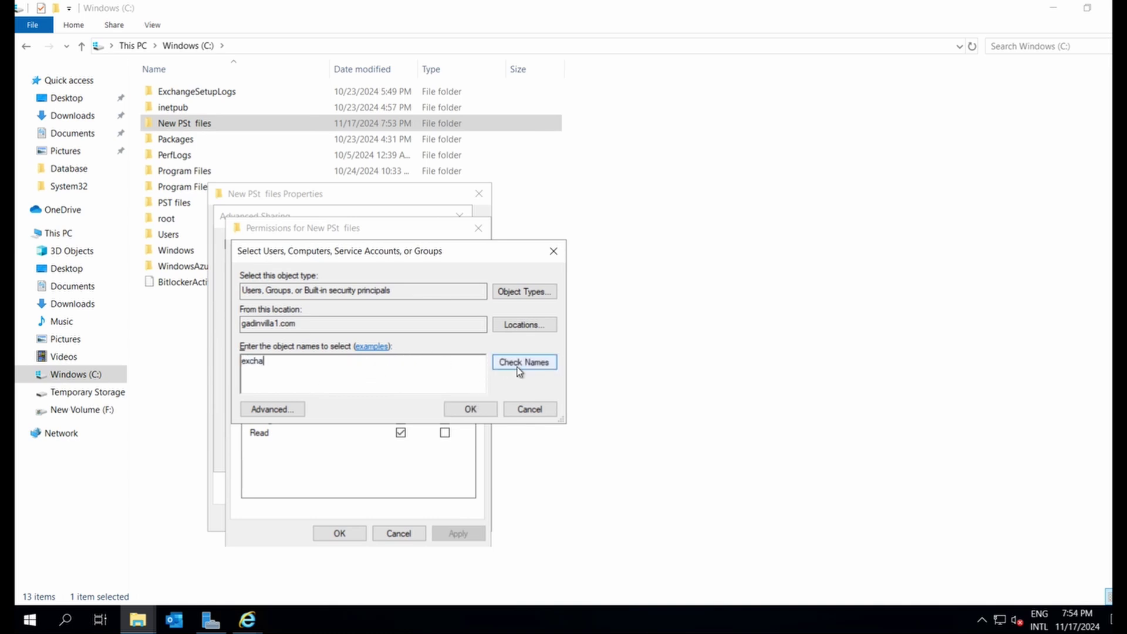
click(520, 370)
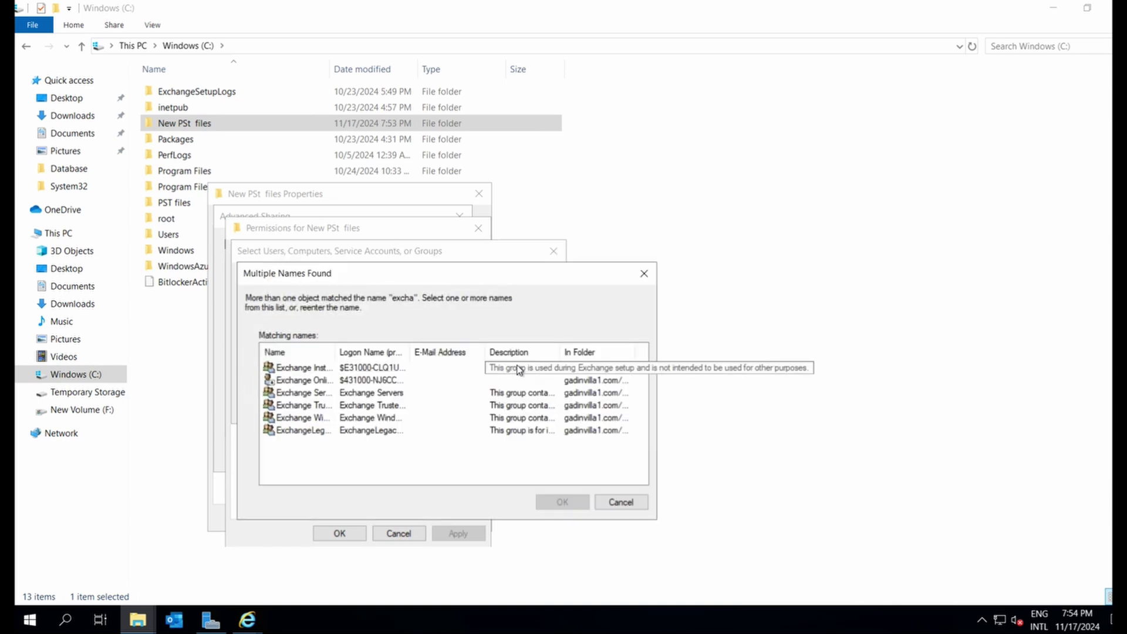
mouse_move(399, 358)
mouse_down()
mouse_move(362, 420)
mouse_move(321, 409)
mouse_move(392, 435)
mouse_up()
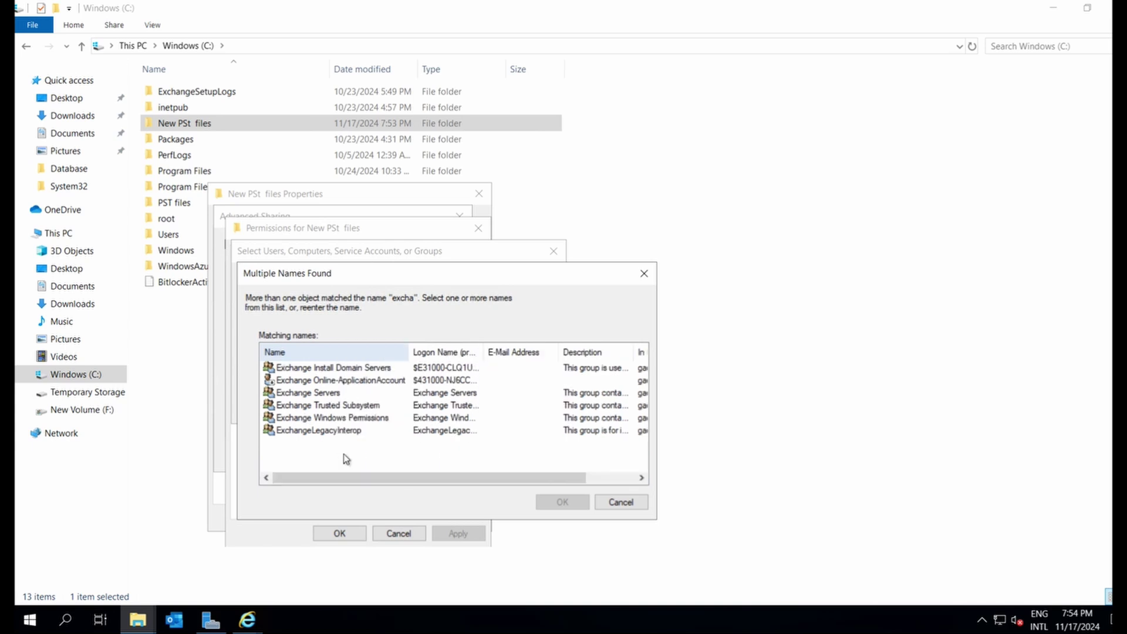
click(369, 406)
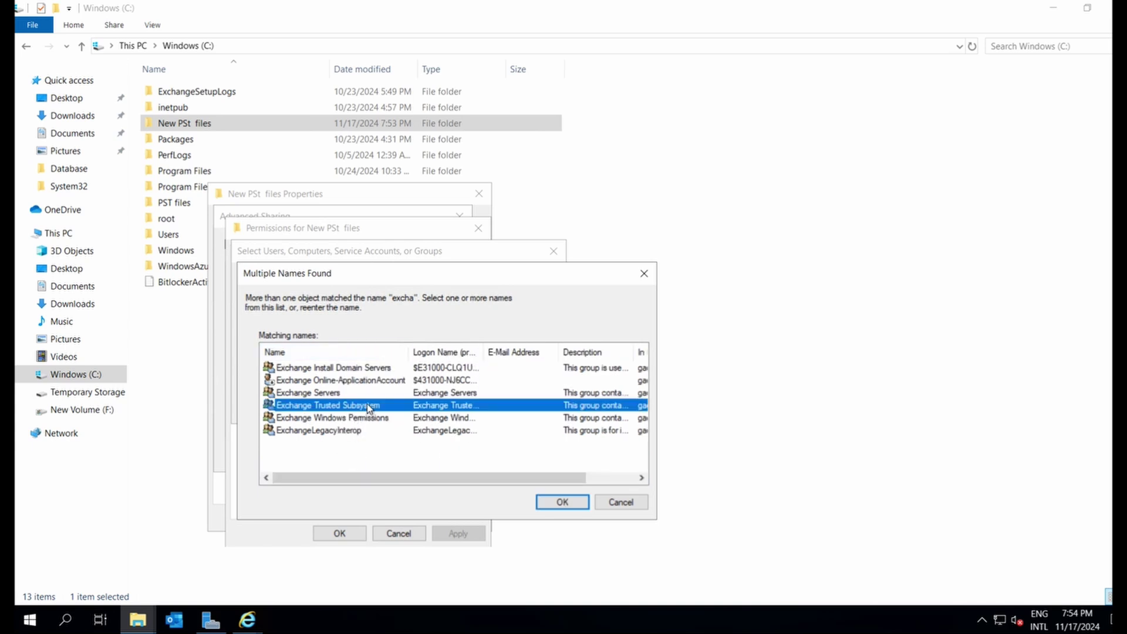
click(567, 503)
click(481, 412)
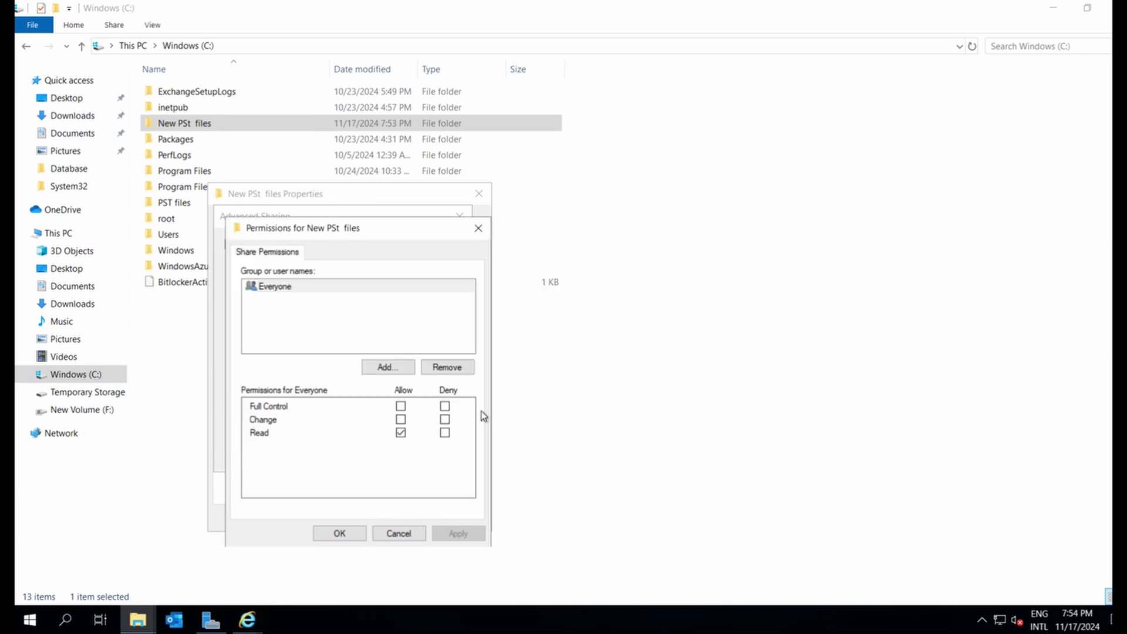
click(401, 419)
click(455, 531)
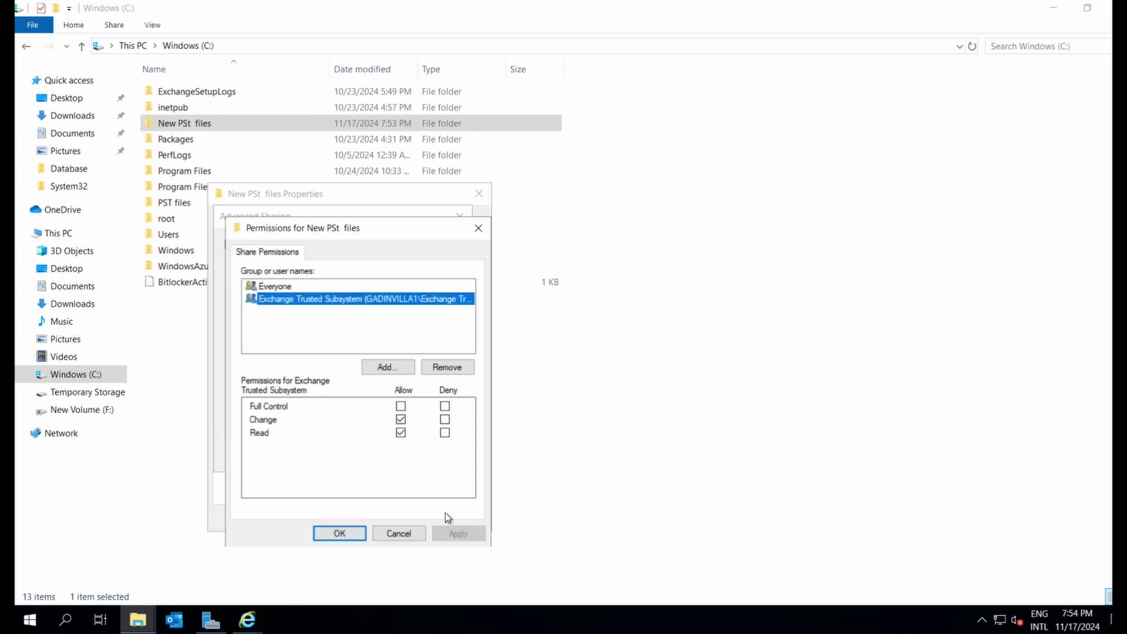
- Grant Authenticated Users Change permission on the share
click(388, 367)
text(authe)
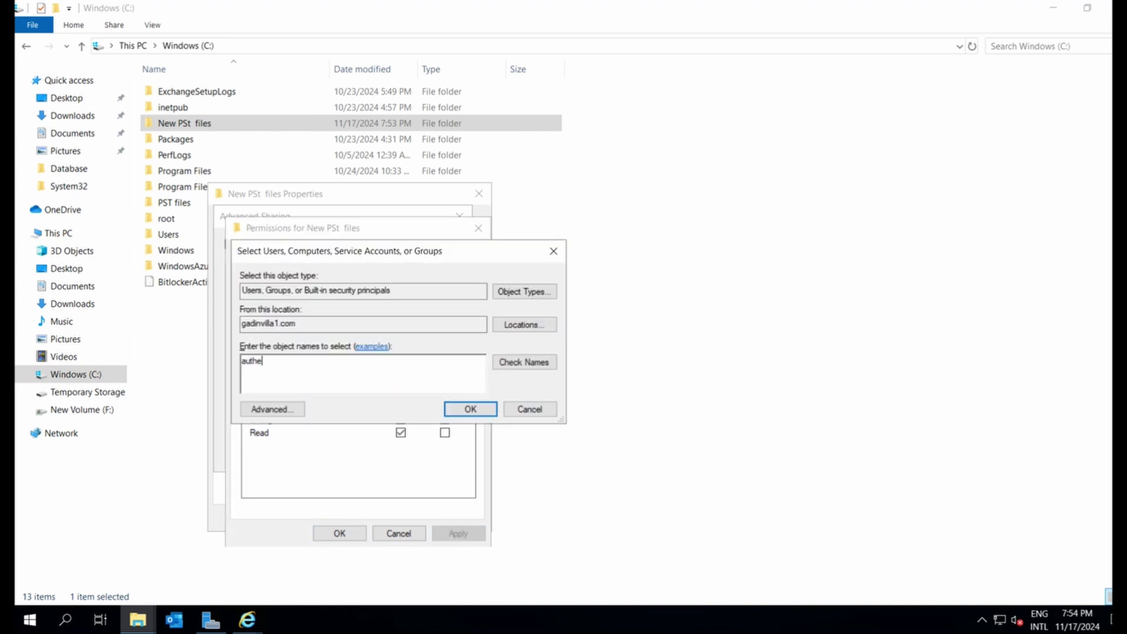
click(534, 367)
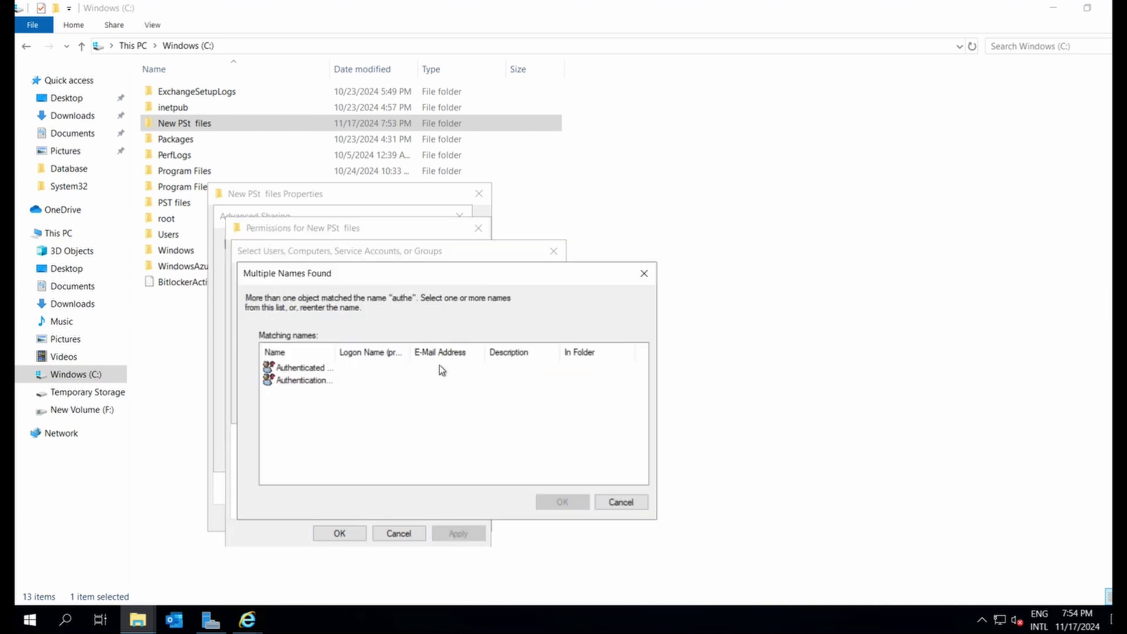
click(316, 370)
click(562, 503)
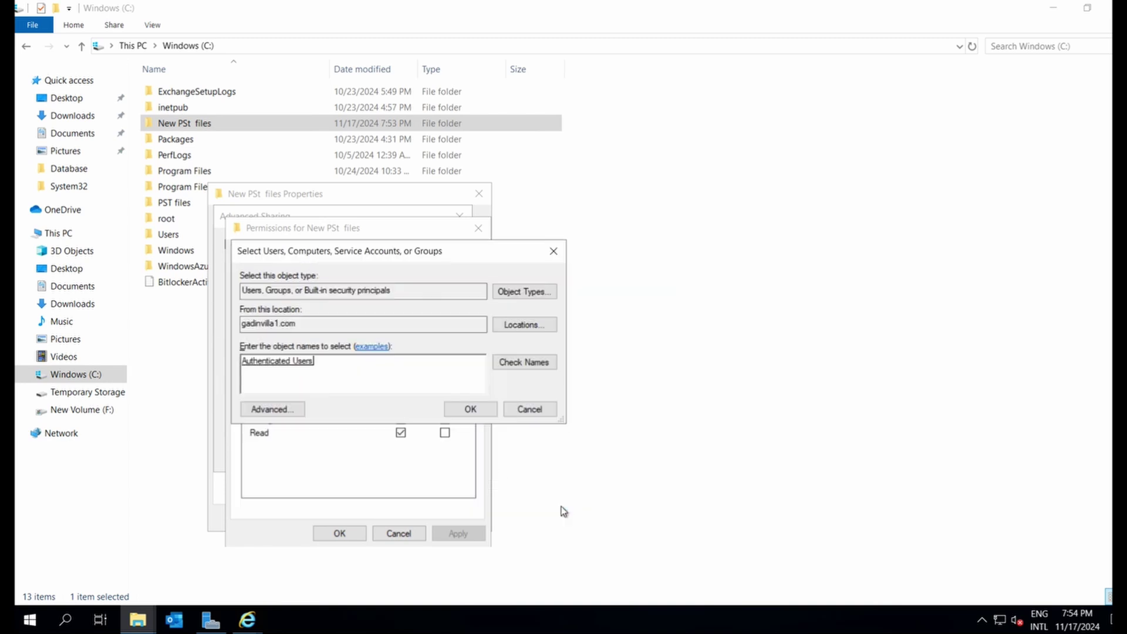
click(470, 409)
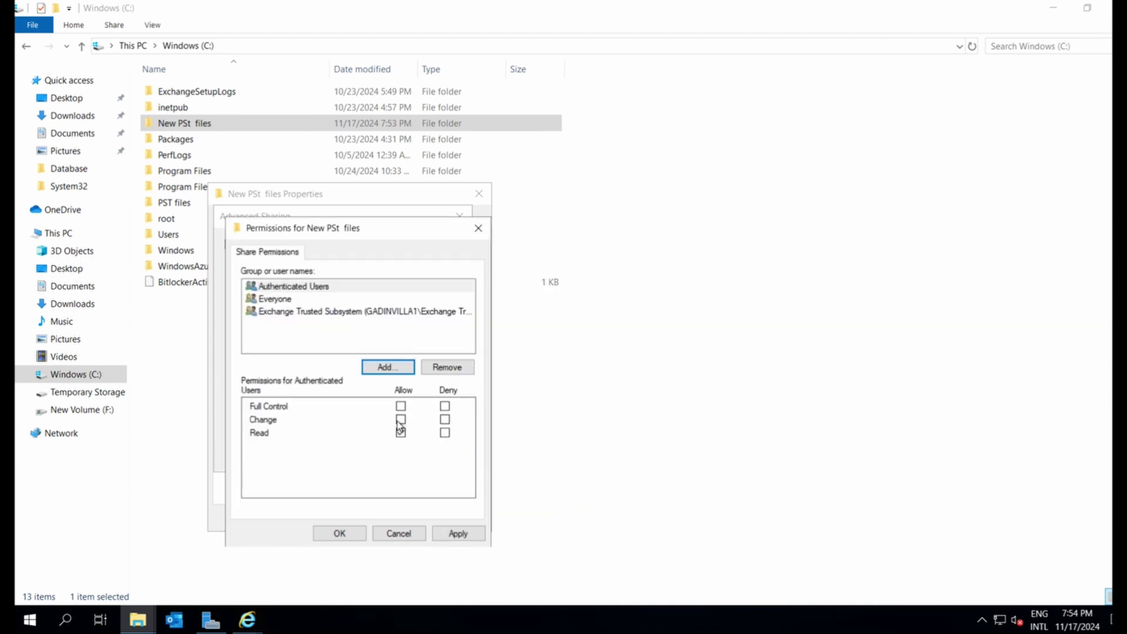
click(400, 419)
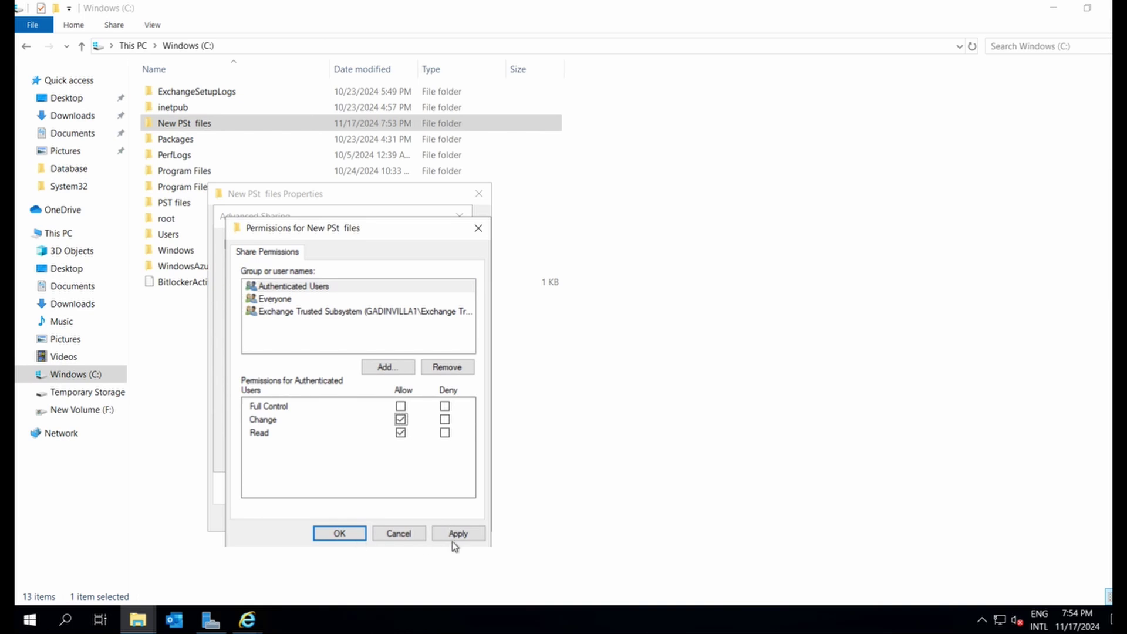
click(458, 534)
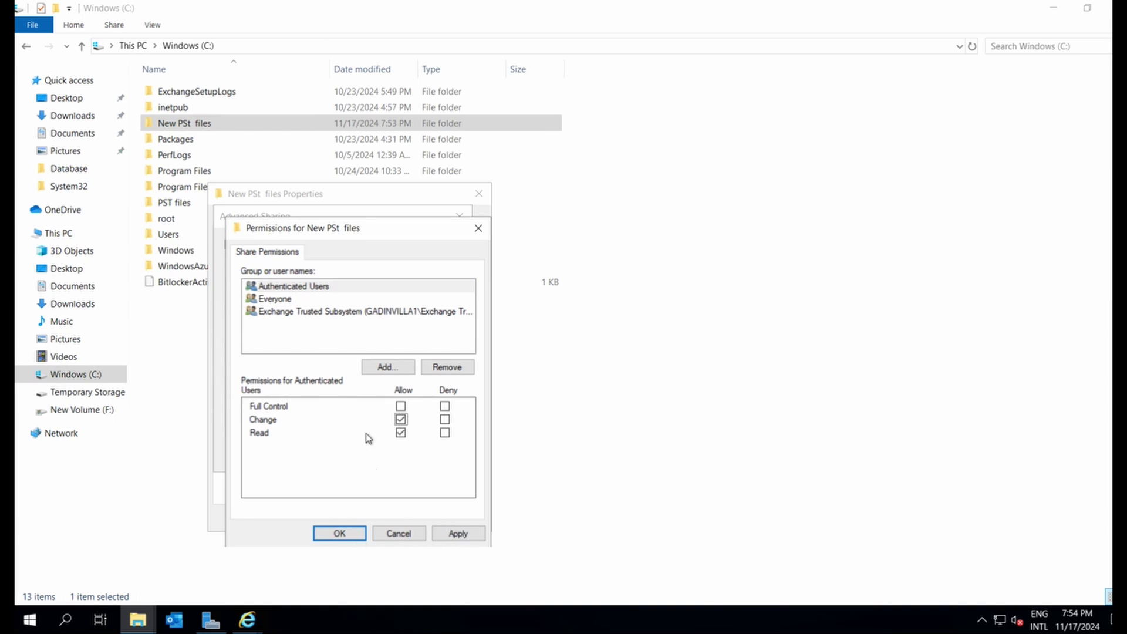
- Apply the sharing settings and copy the network path \\EXCHANGESERVER1\New PSt files
click(339, 534)
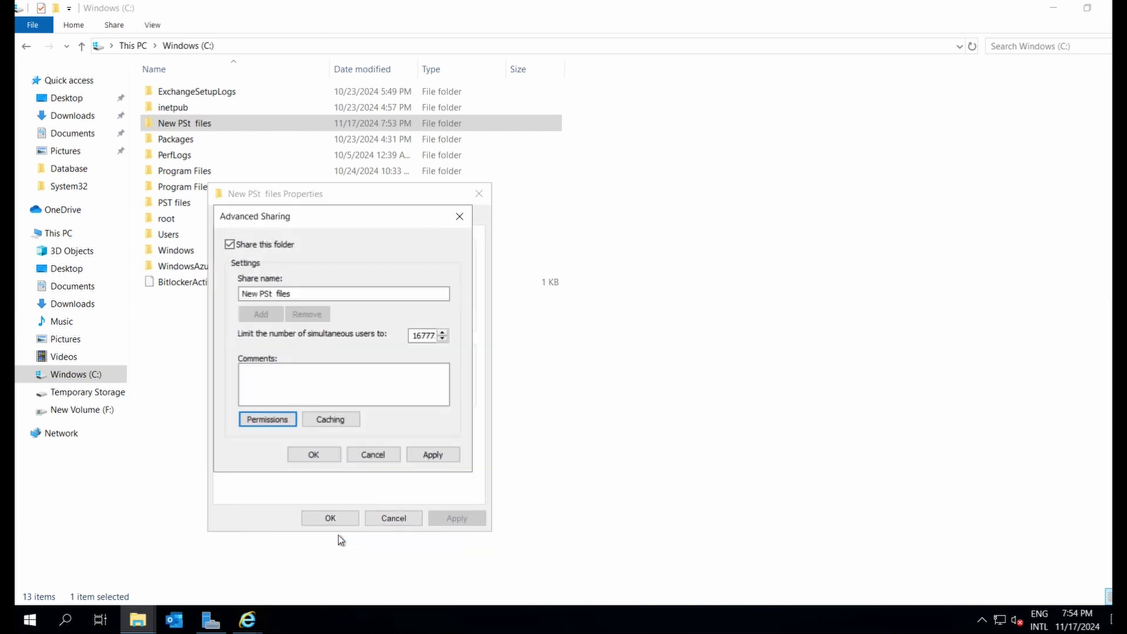
click(434, 456)
click(311, 457)
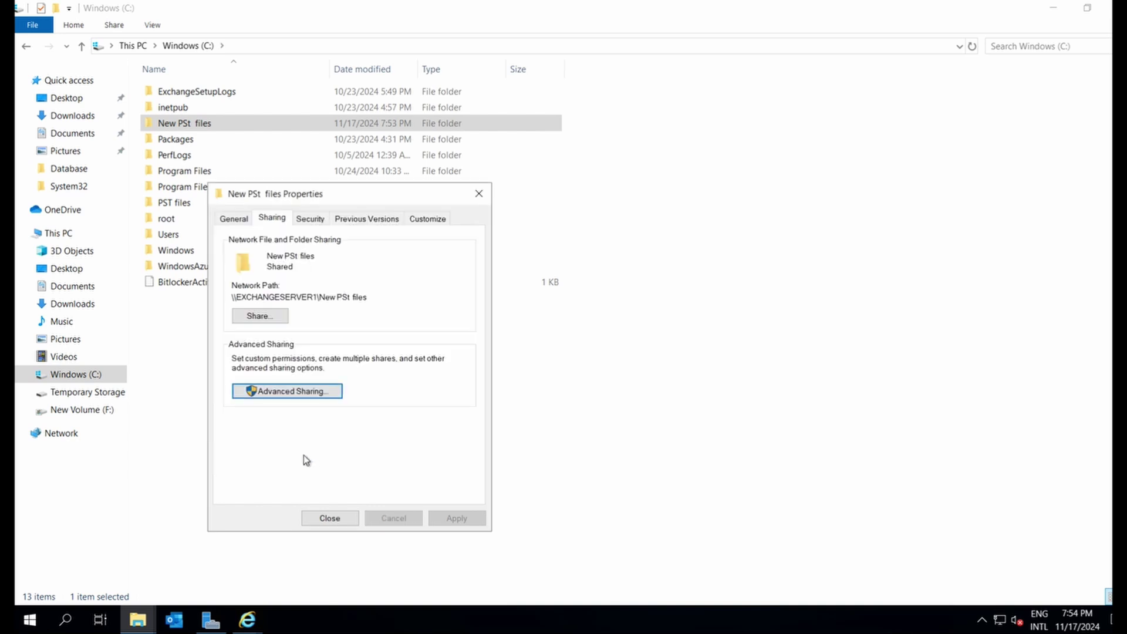
drag(377, 301, 215, 291)
key(ctrl+c)
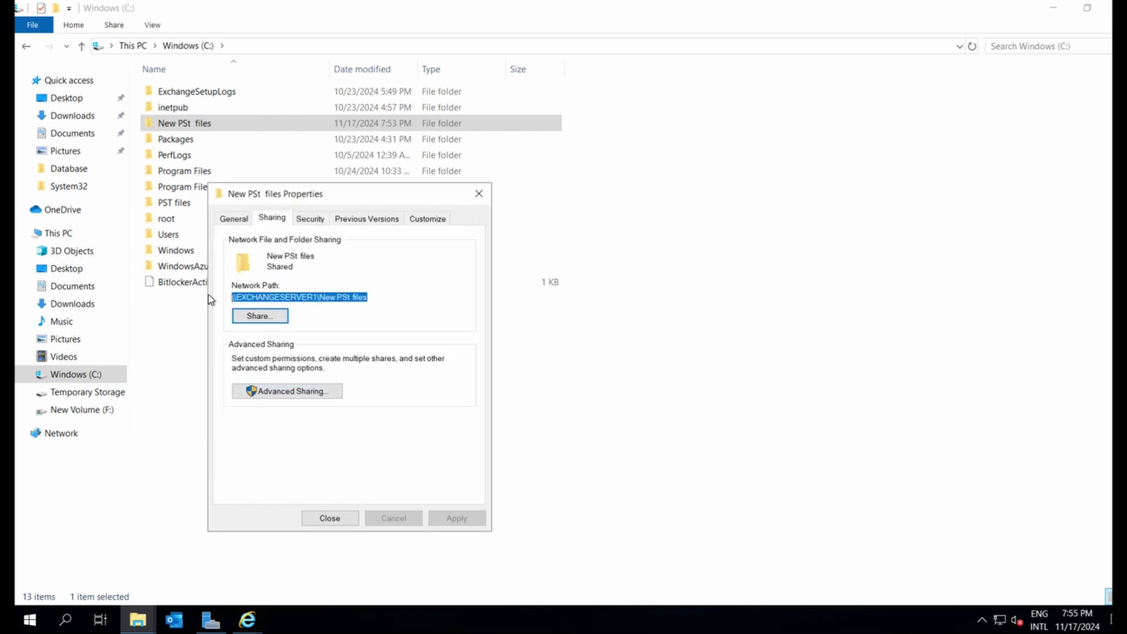
click(247, 620)
- Paste the shared folder path as the PST export location and continue to notifications
click(297, 561)
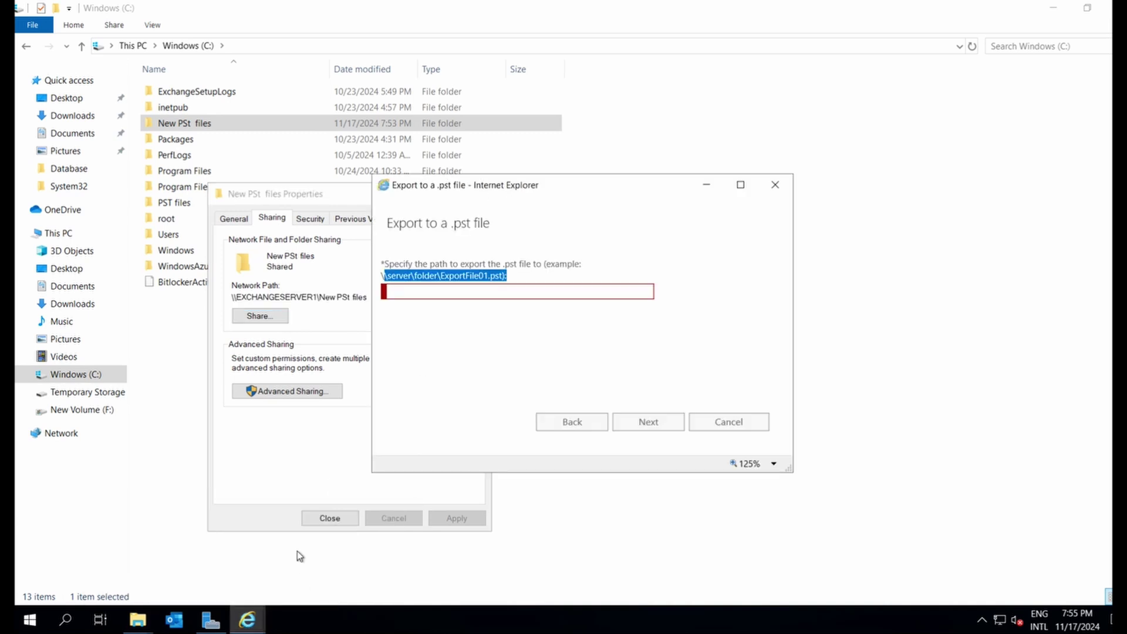
click(434, 289)
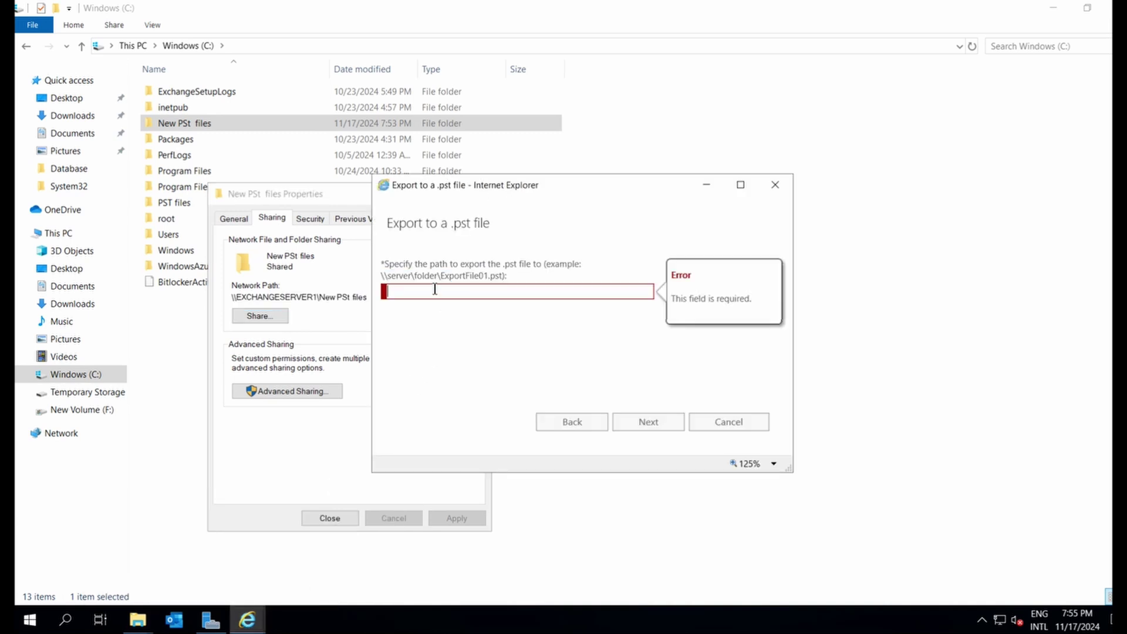
key(ctrl+v)
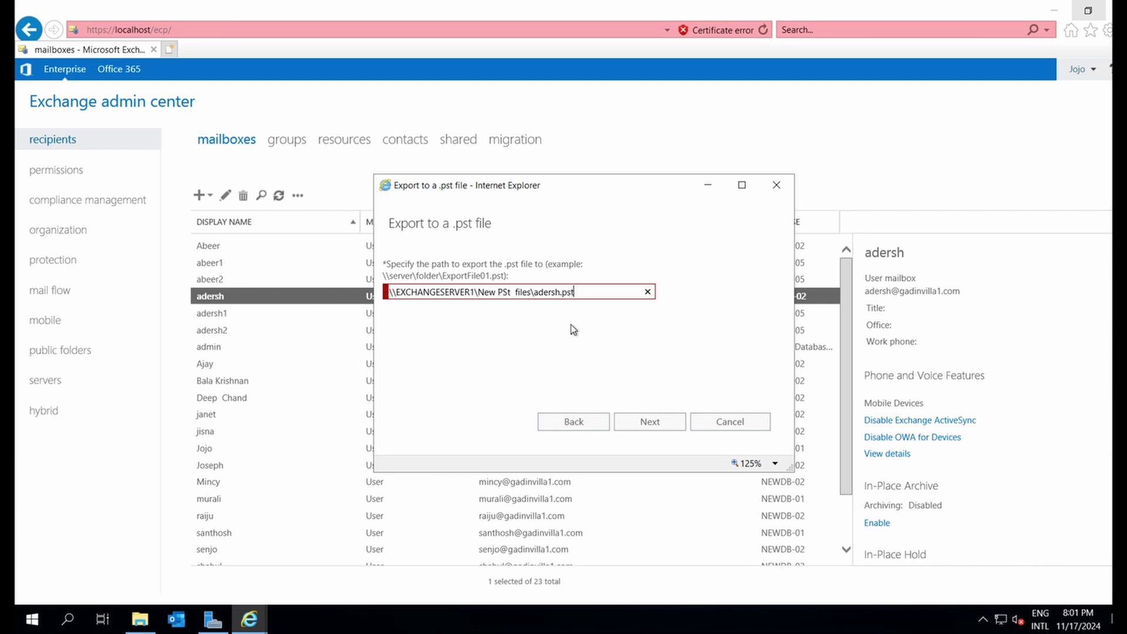
click(649, 423)
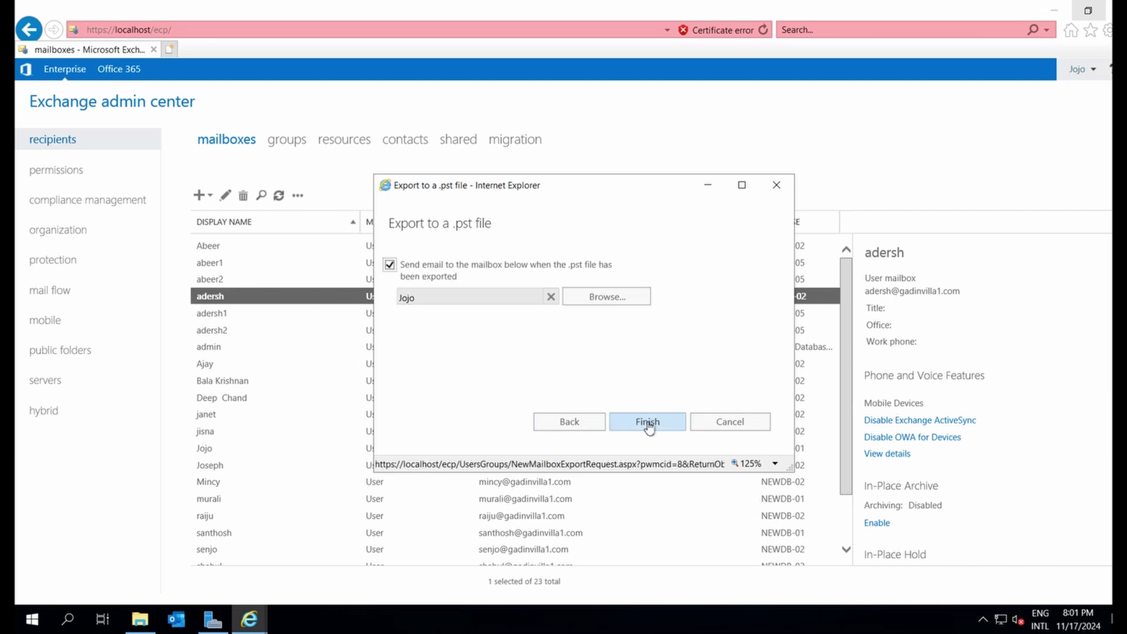
click(567, 428)
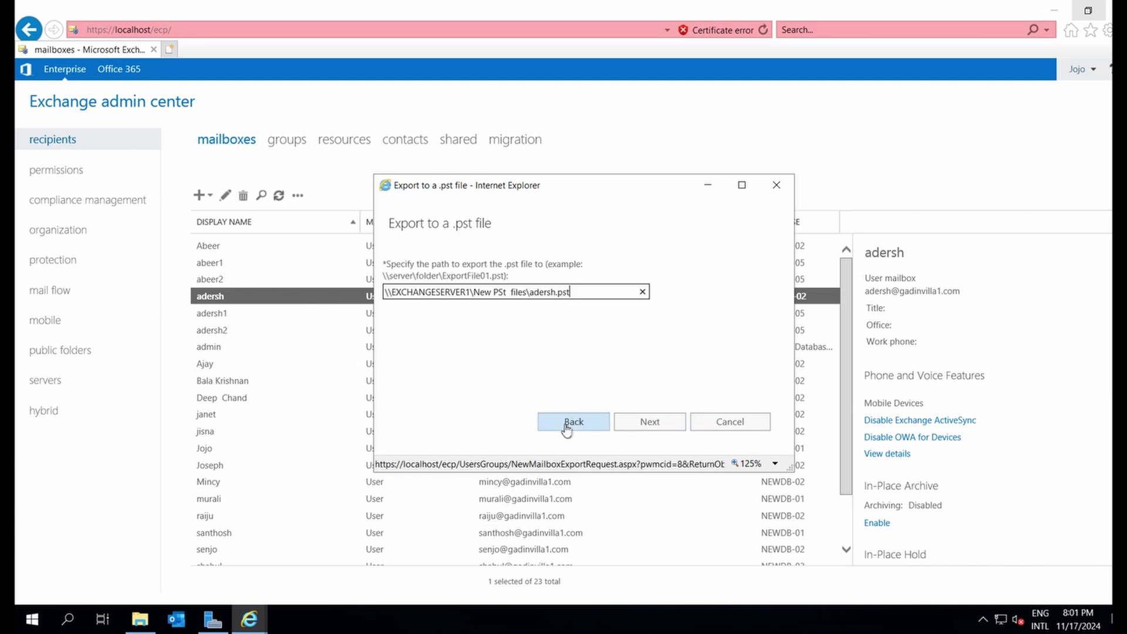
click(649, 422)
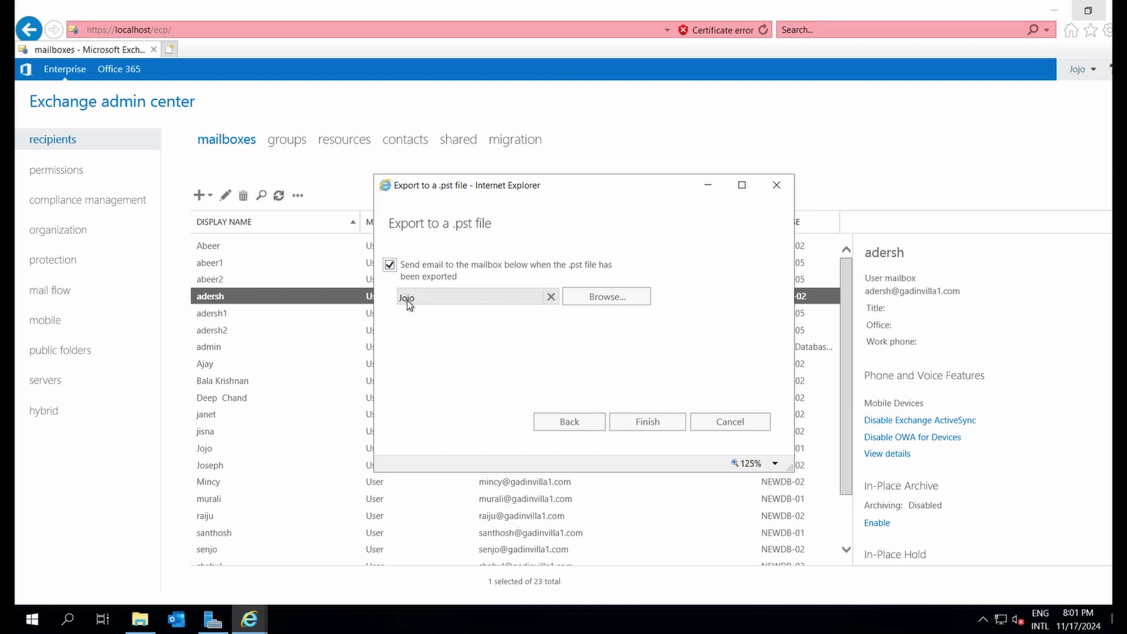
- Start the mailbox export and refresh the alert until it reports complete
click(649, 428)
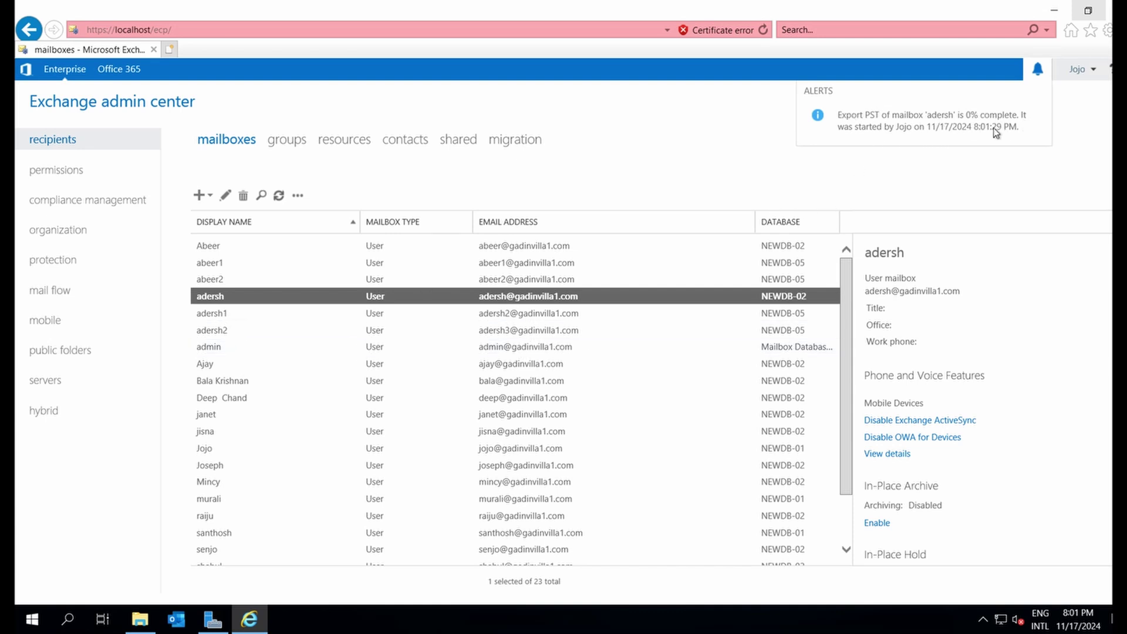
click(1037, 69)
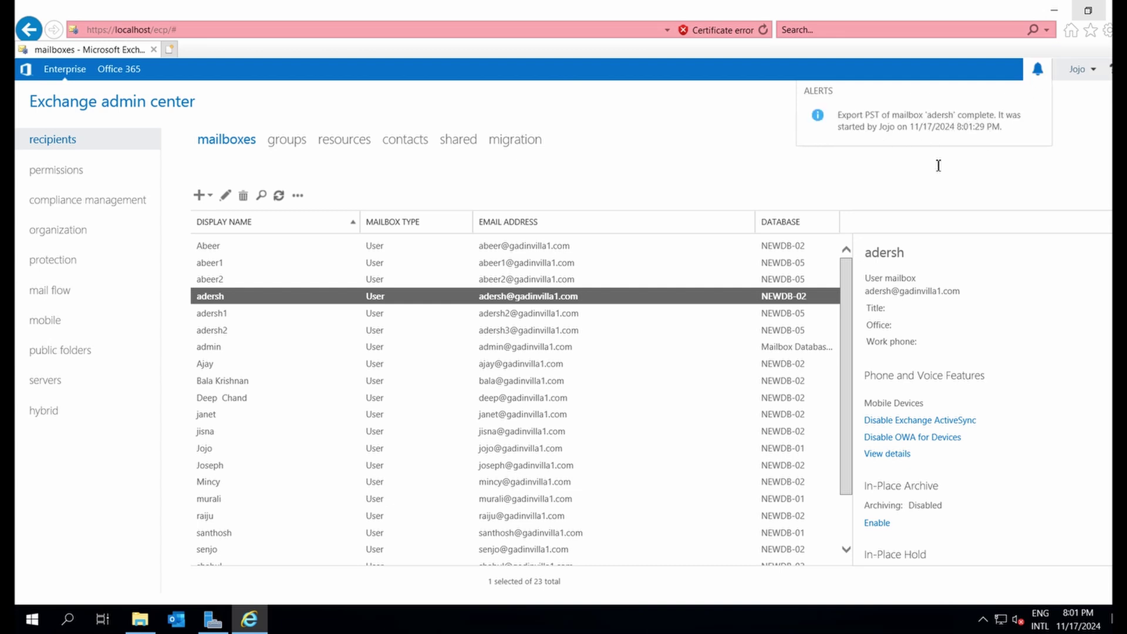
click(141, 619)
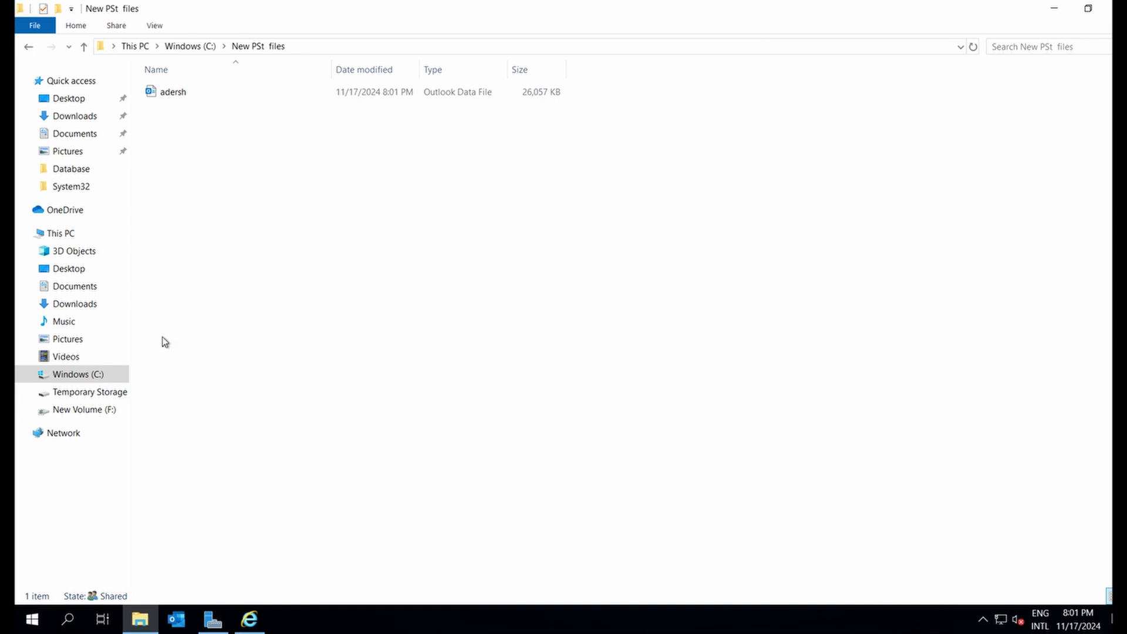
- Open the exported PST's properties in C:\New PSt files and highlight its 25.4 MB size
click(88, 375)
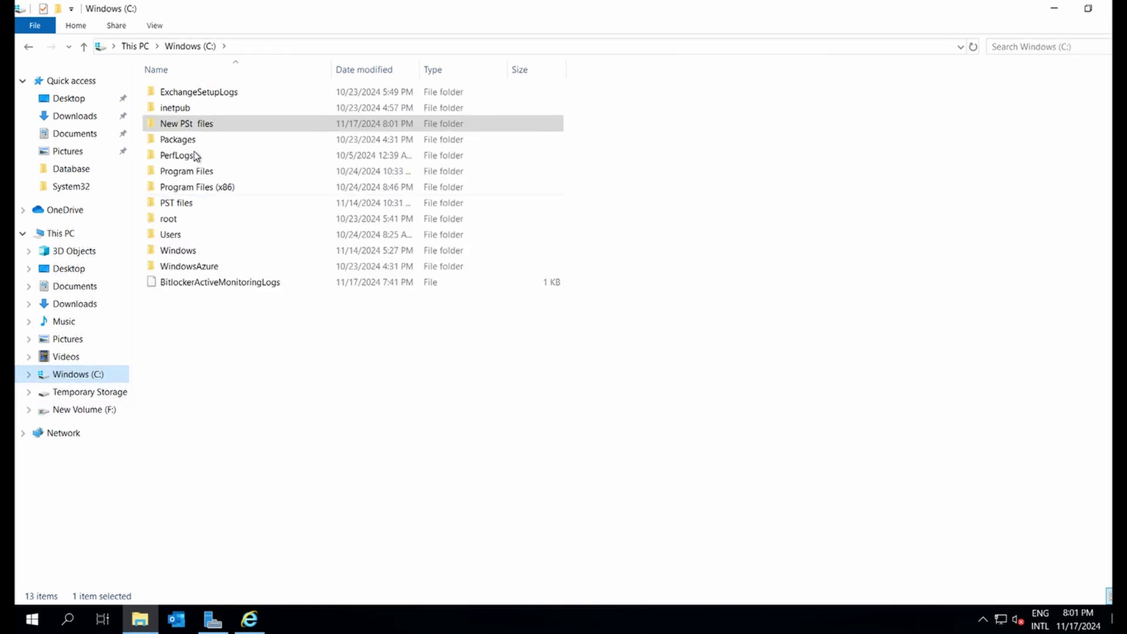
double_click(206, 126)
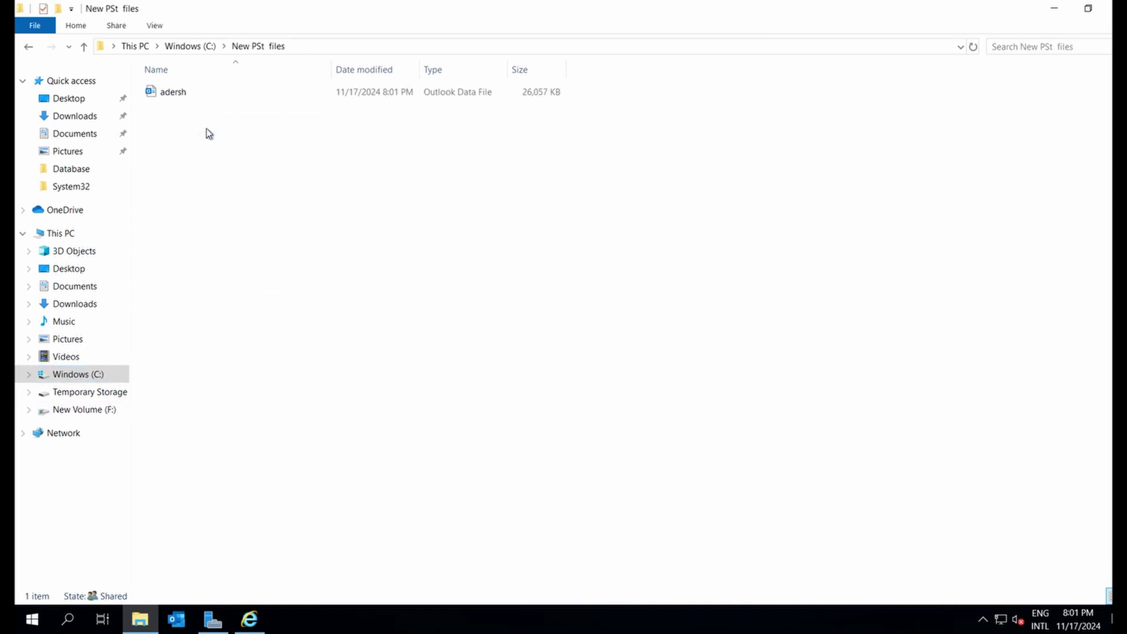
click(175, 97)
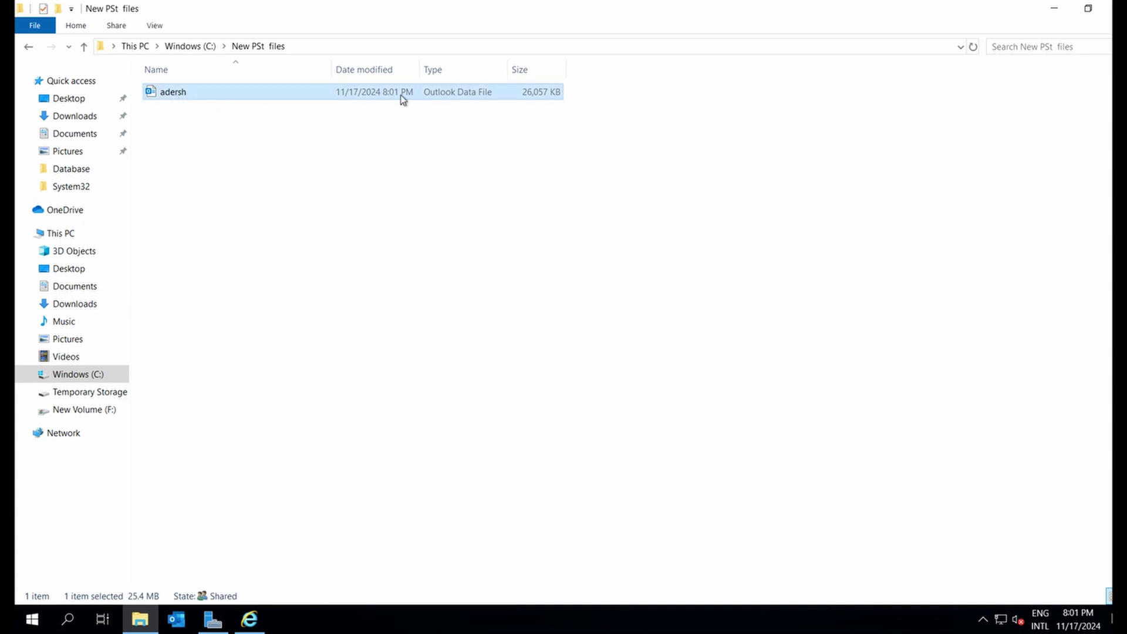
right_click(182, 92)
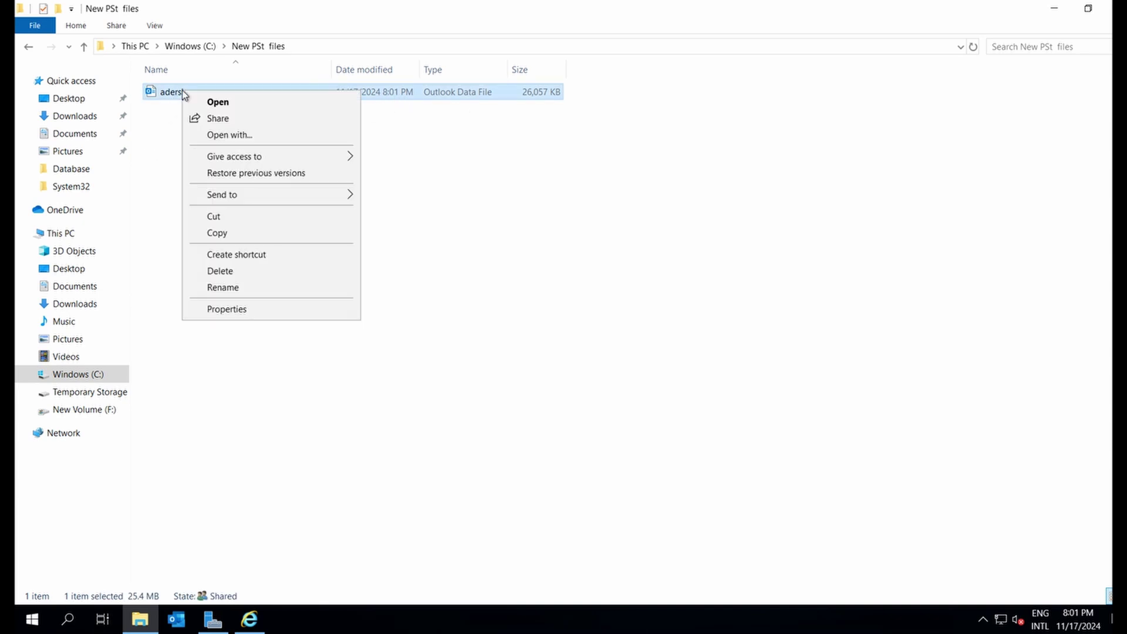
click(246, 308)
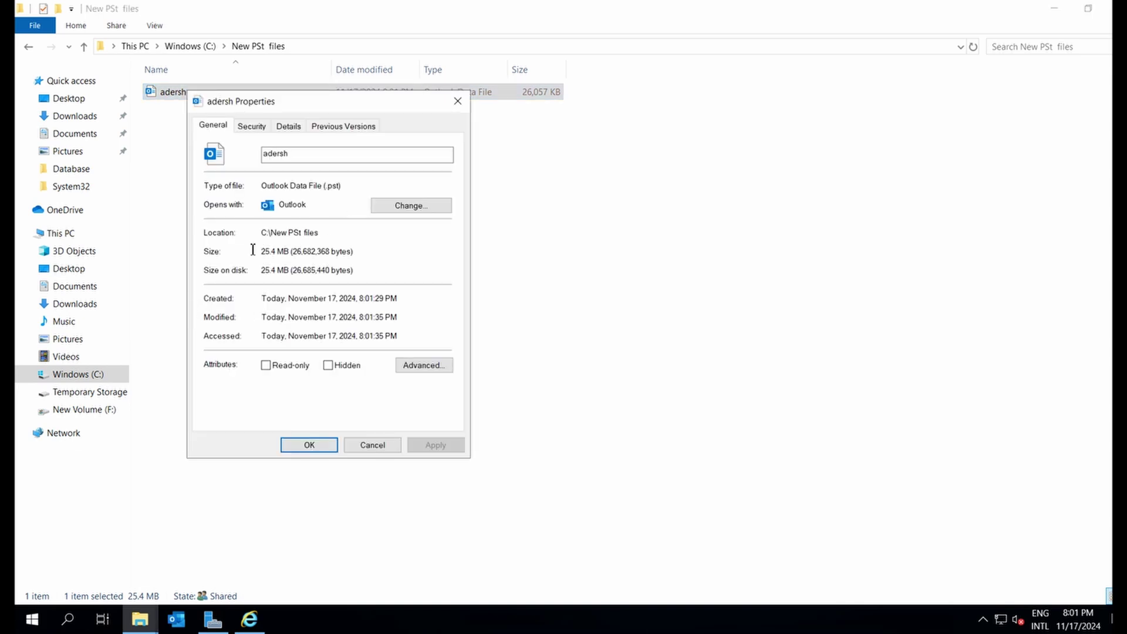
drag(261, 251, 322, 251)
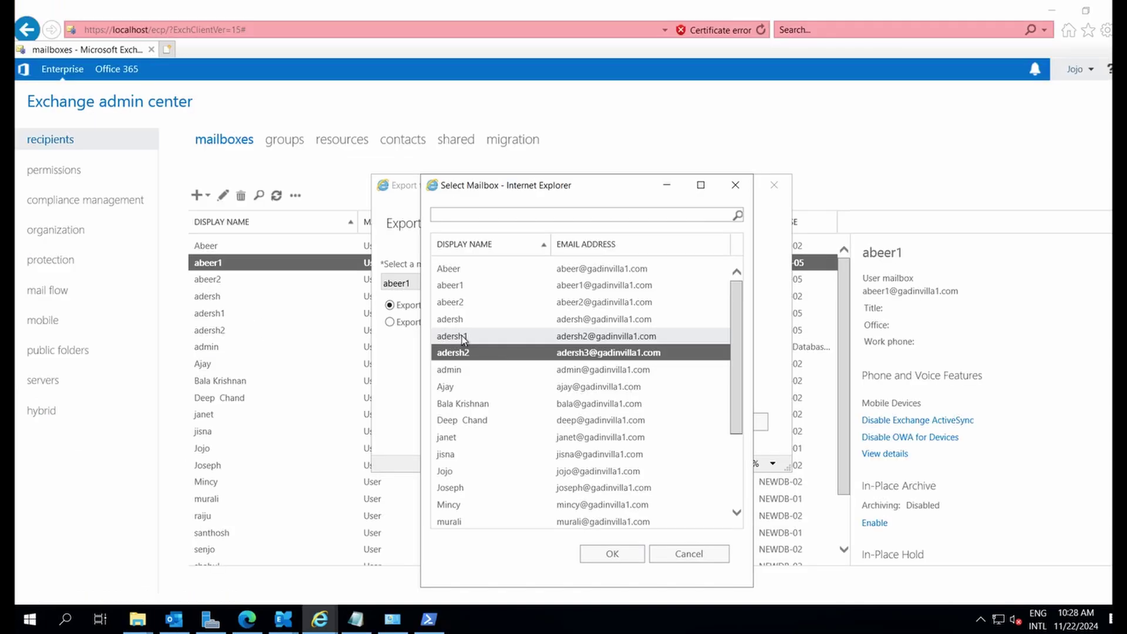
- Select the next mailbox to export and continue to the PST path page
click(464, 336)
click(455, 318)
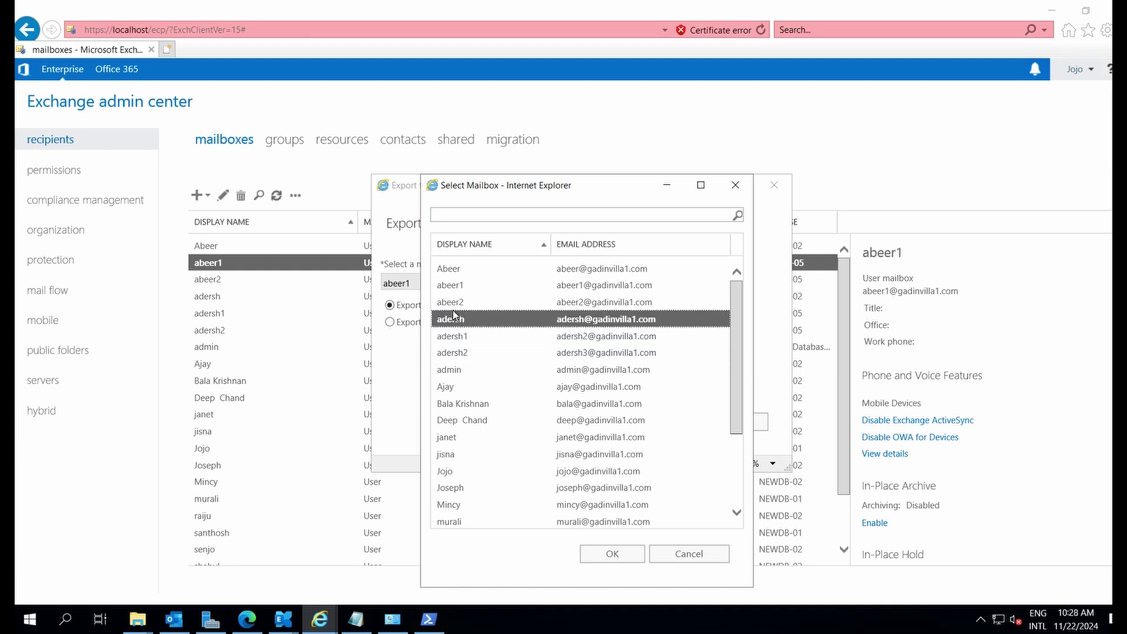
click(460, 303)
click(614, 553)
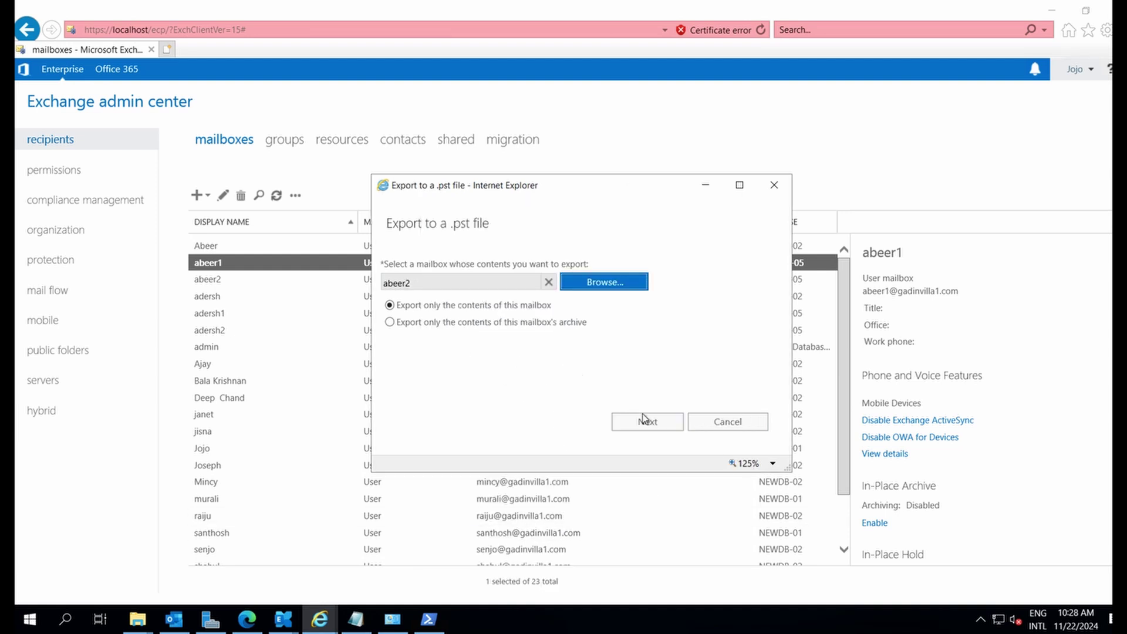
click(647, 420)
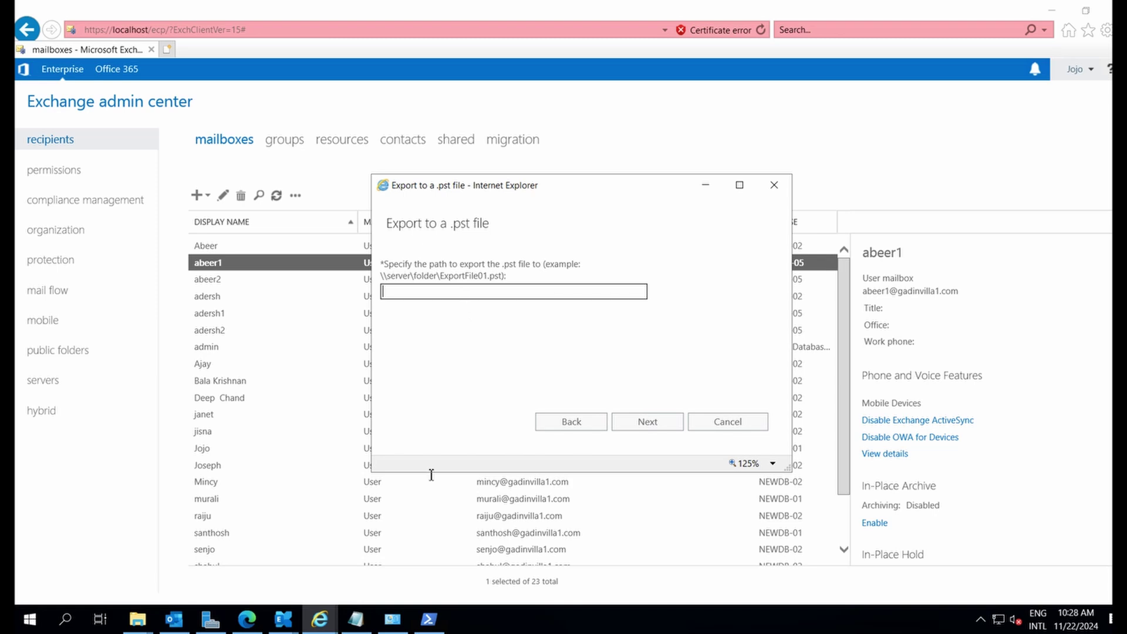
- Set the path to \\EXCHANGESERVER1\New PSt files\abeernew12.pst and finish the export request
click(136, 619)
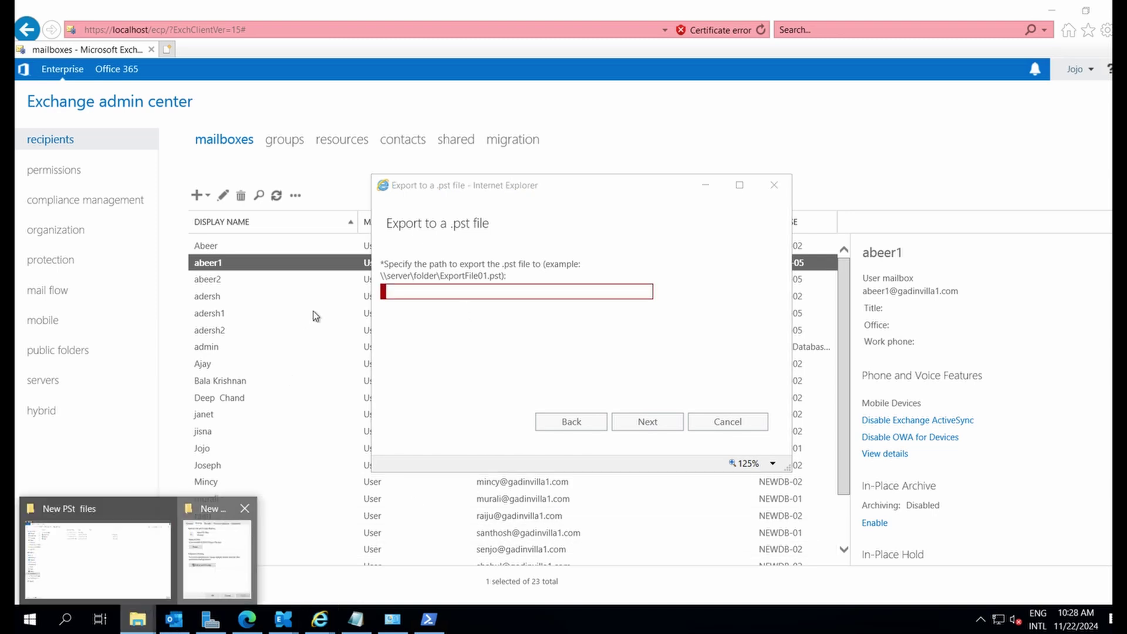
click(186, 517)
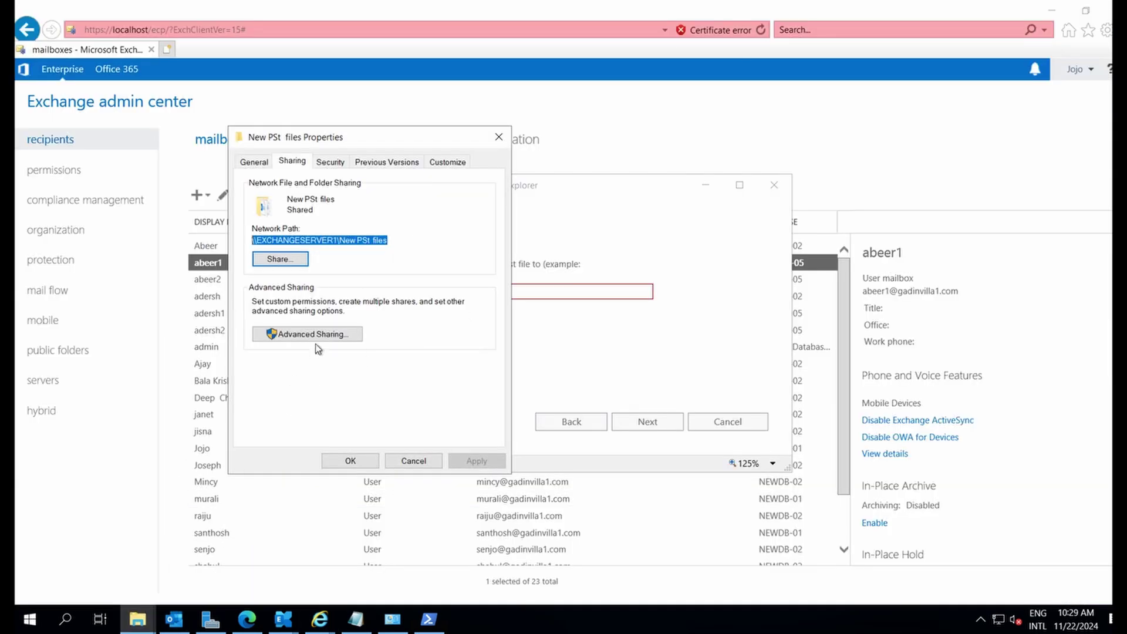
click(568, 293)
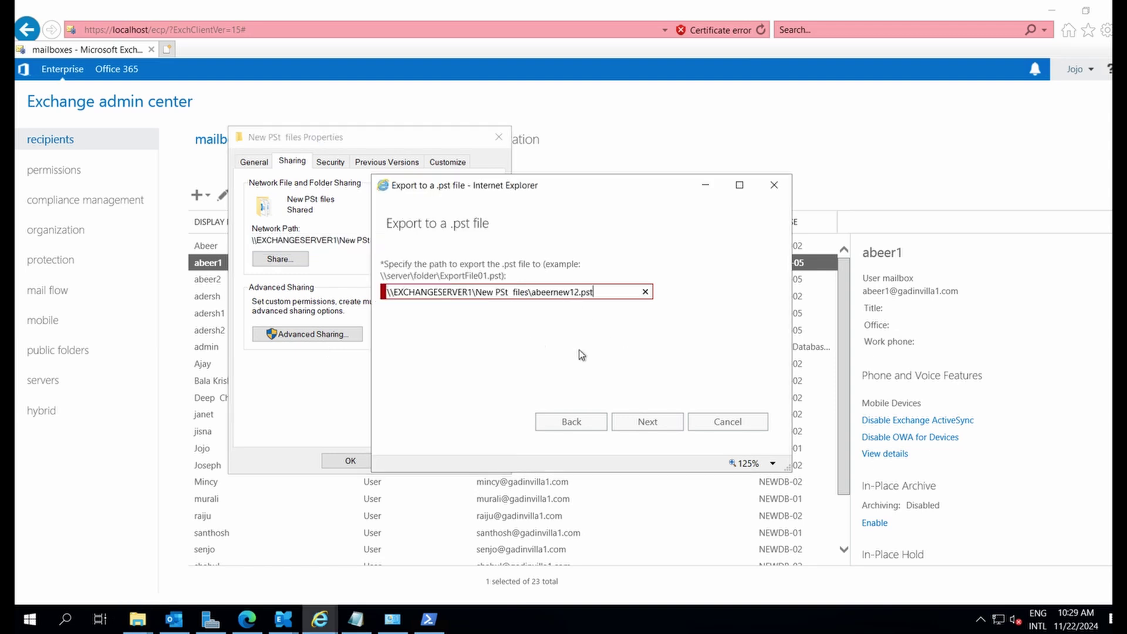
click(646, 421)
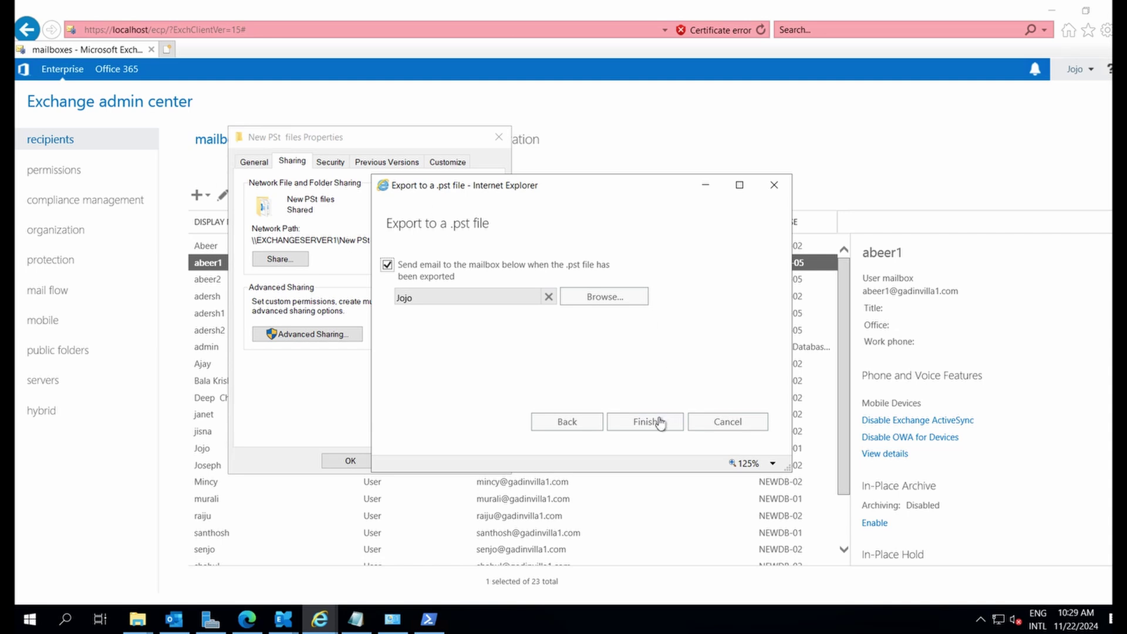
click(737, 426)
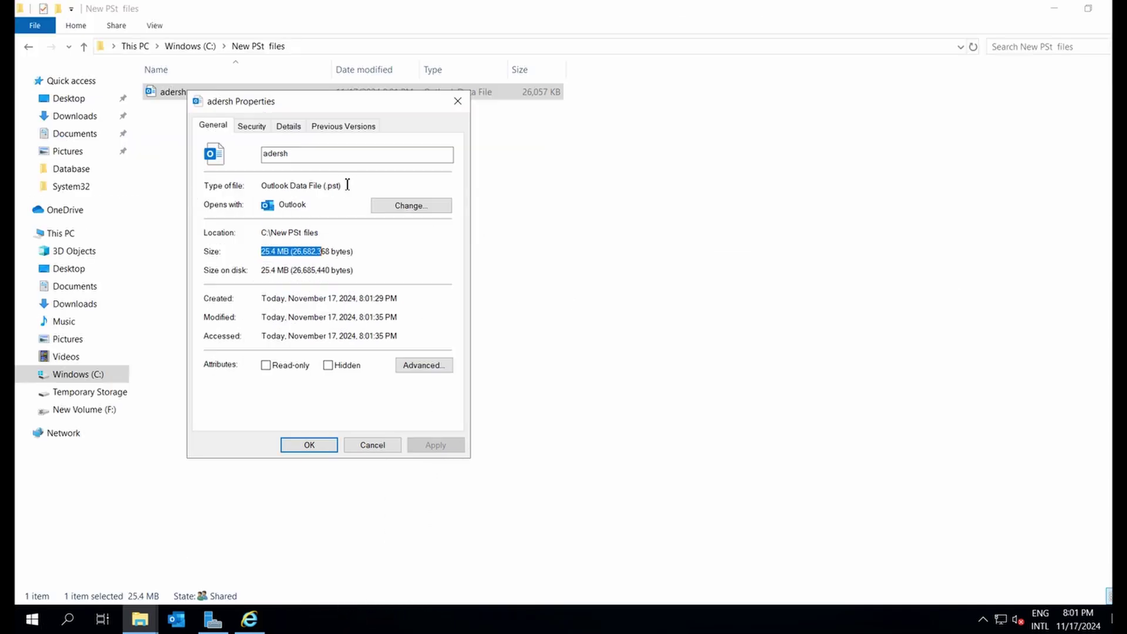
drag(347, 184, 226, 183)
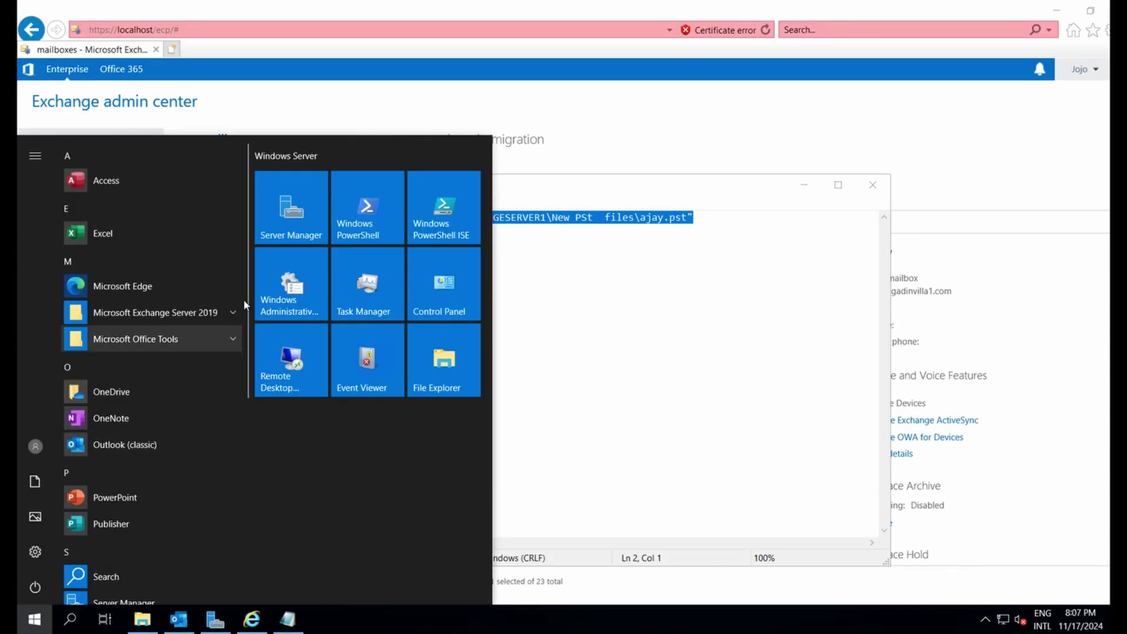
- Launch Exchange Management Shell as administrator
click(227, 305)
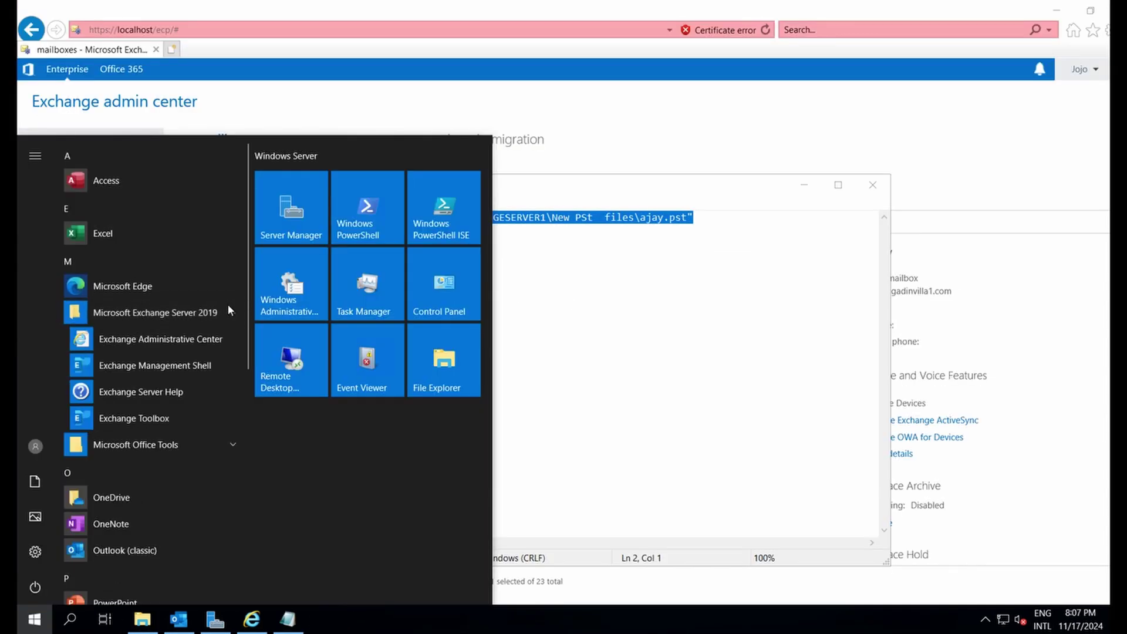
right_click(144, 369)
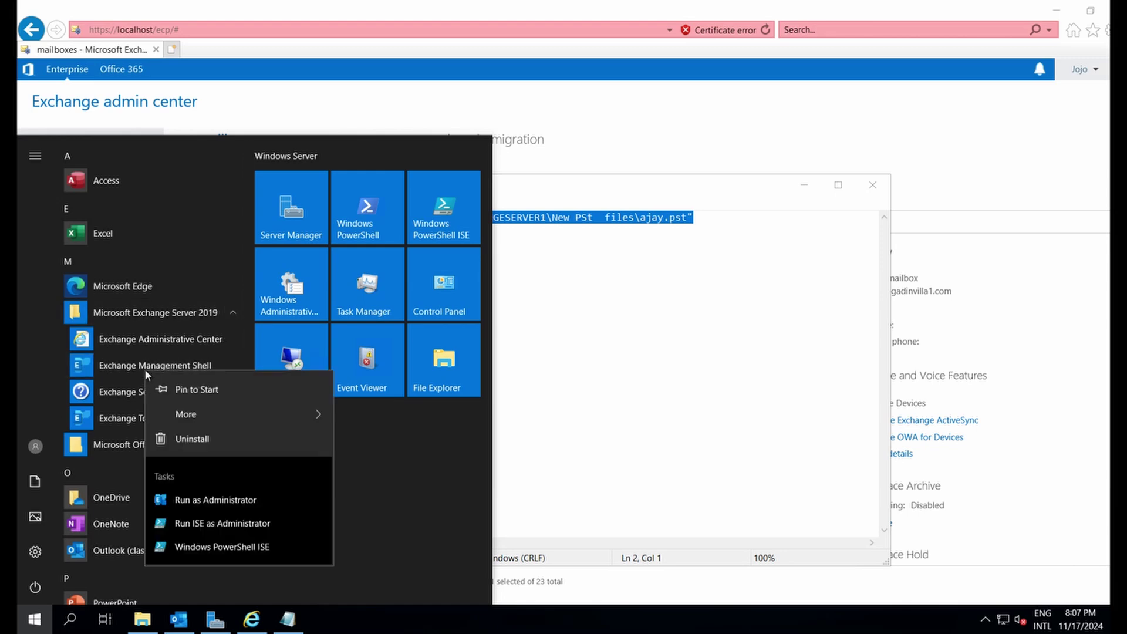
click(203, 500)
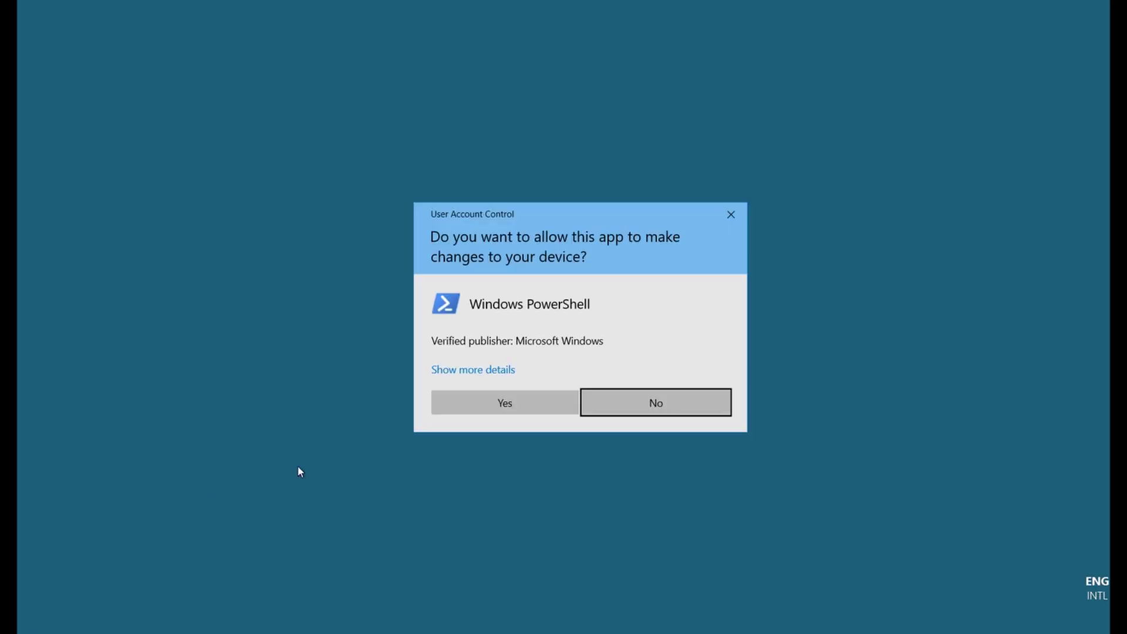
click(499, 407)
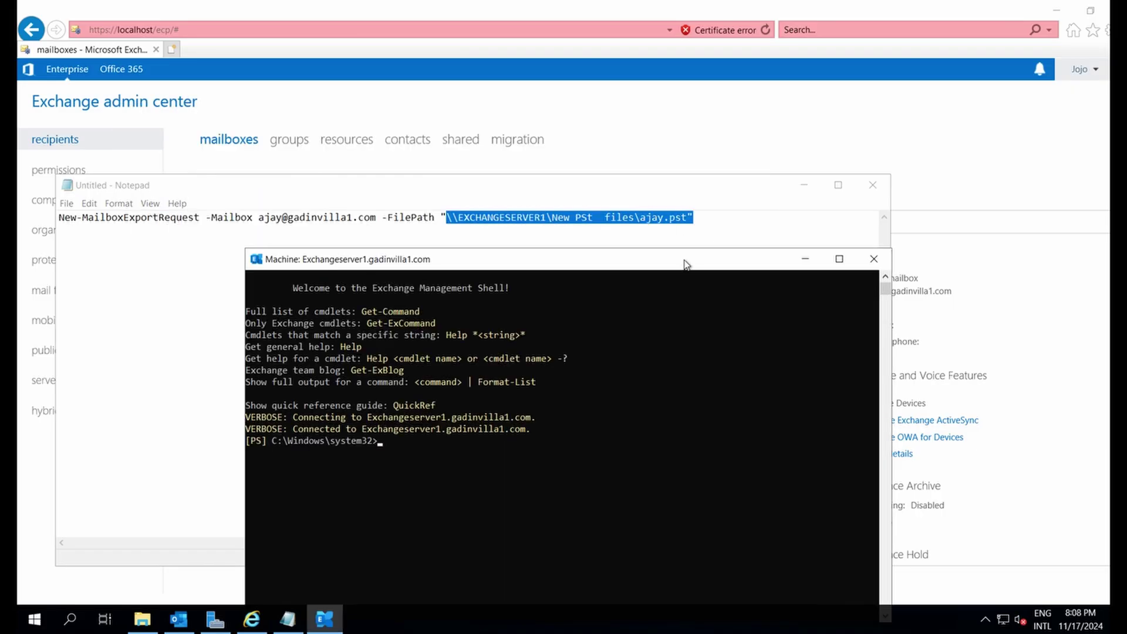
- Paste the export command from Notepad into the maximized shell, showing it Queued
click(713, 211)
drag(713, 214, 50, 218)
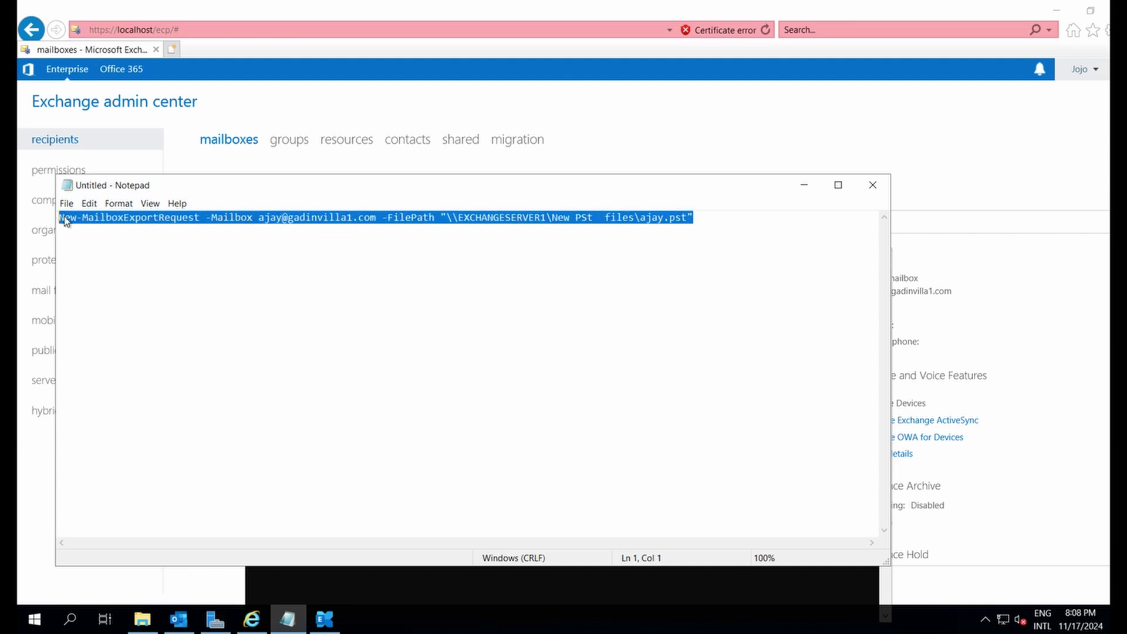
click(424, 582)
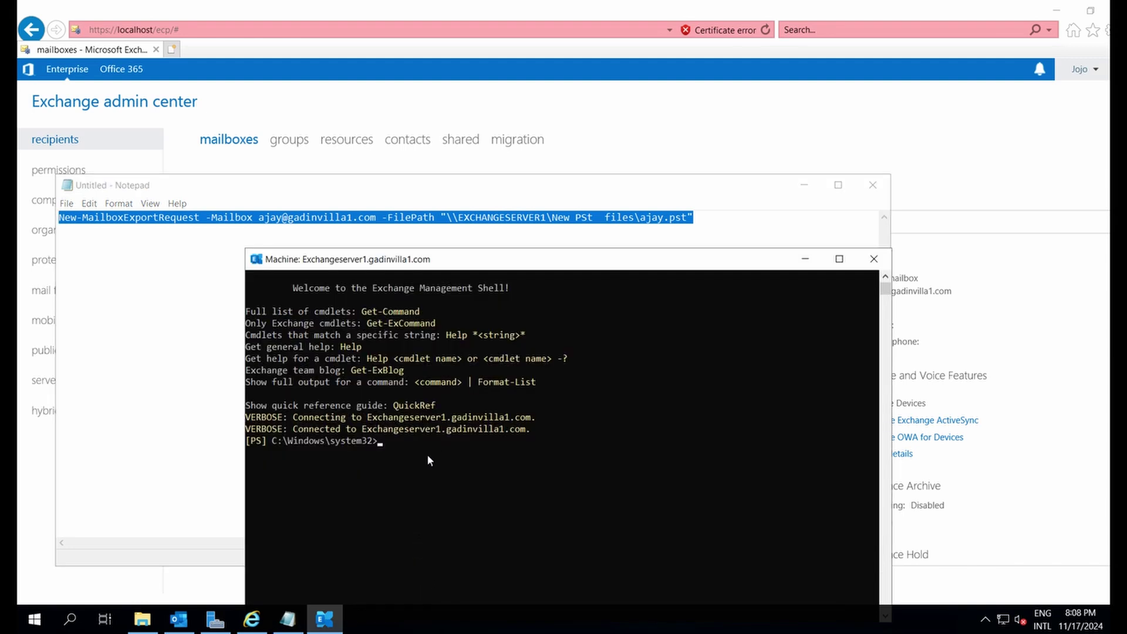
key(ctrl+v)
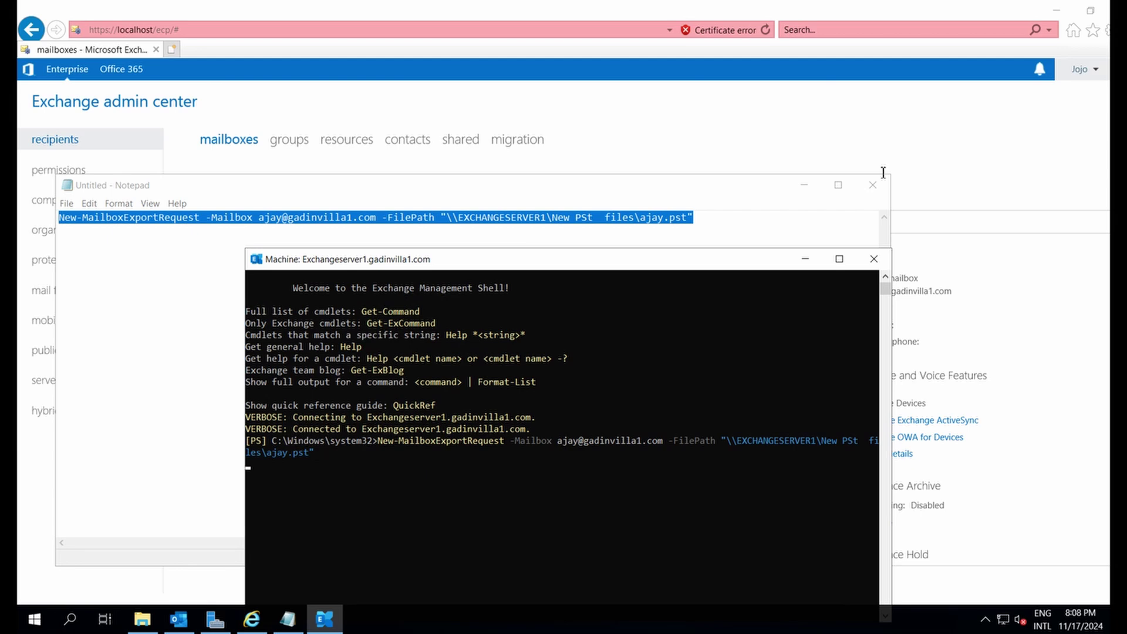
click(839, 259)
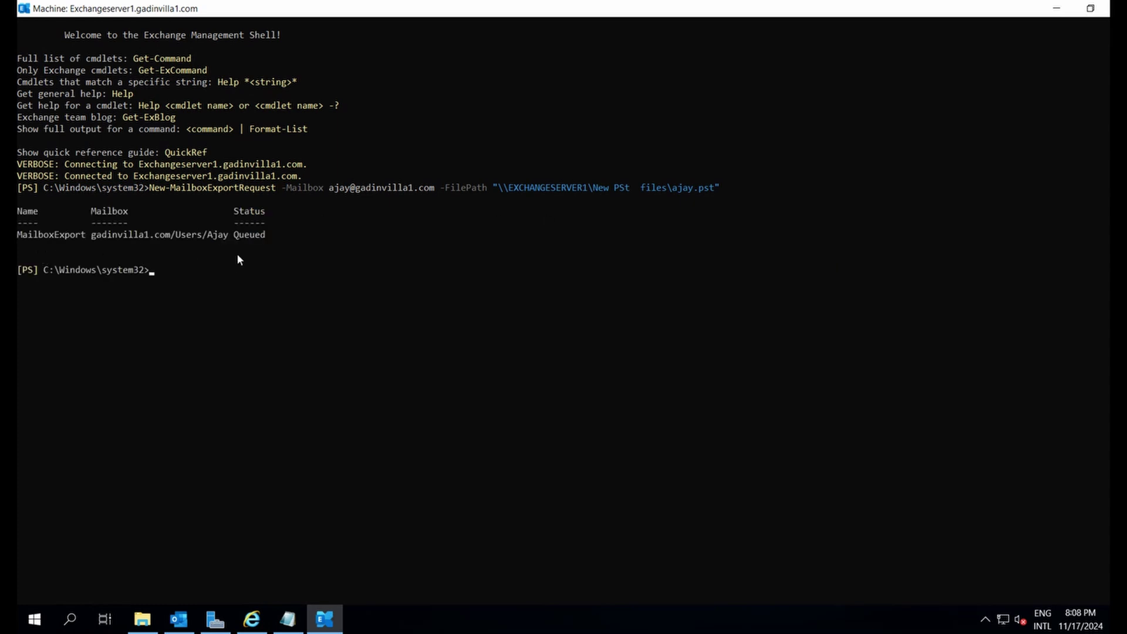
drag(266, 234, 17, 187)
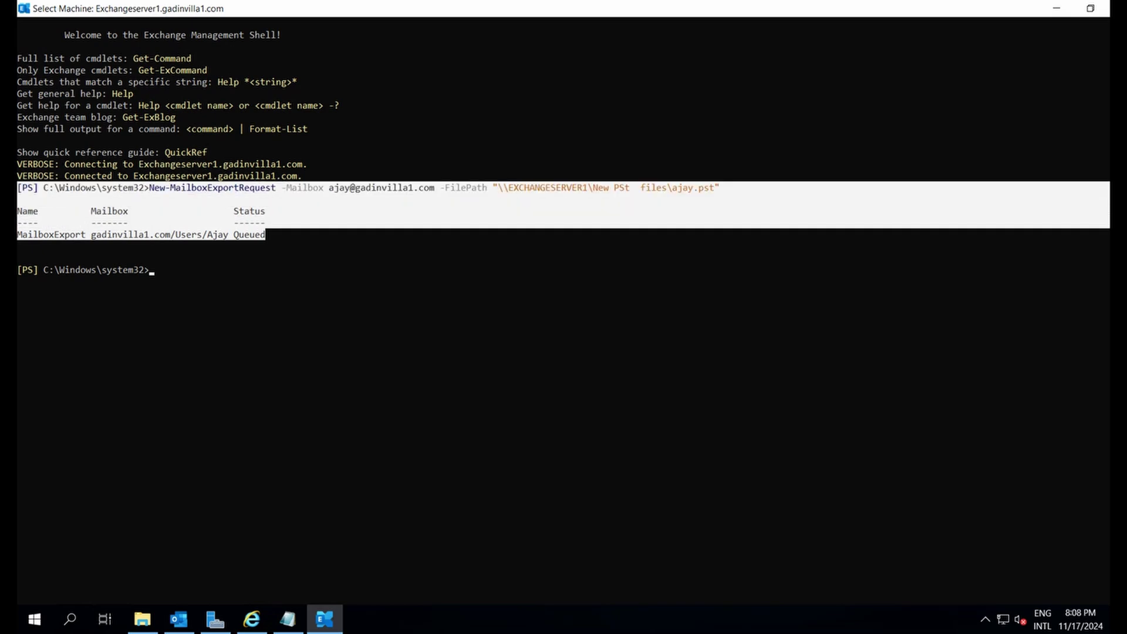
- Run Get-MailboxExportRequest to check that both exports show Completed
click(324, 620)
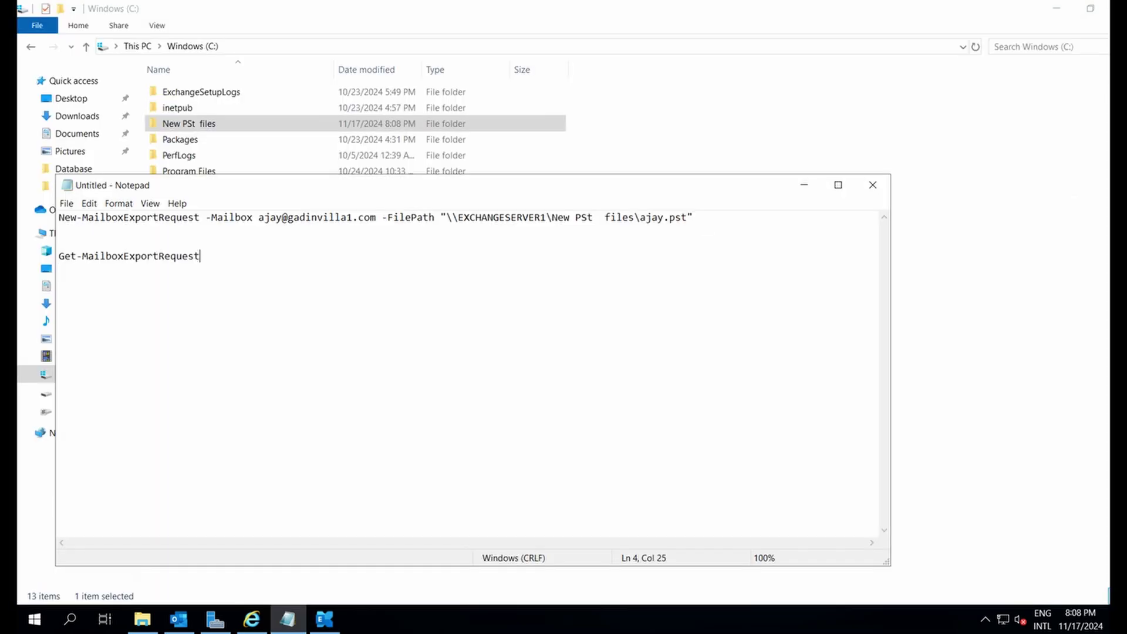
click(158, 310)
drag(214, 263, 59, 243)
key(ctrl+c)
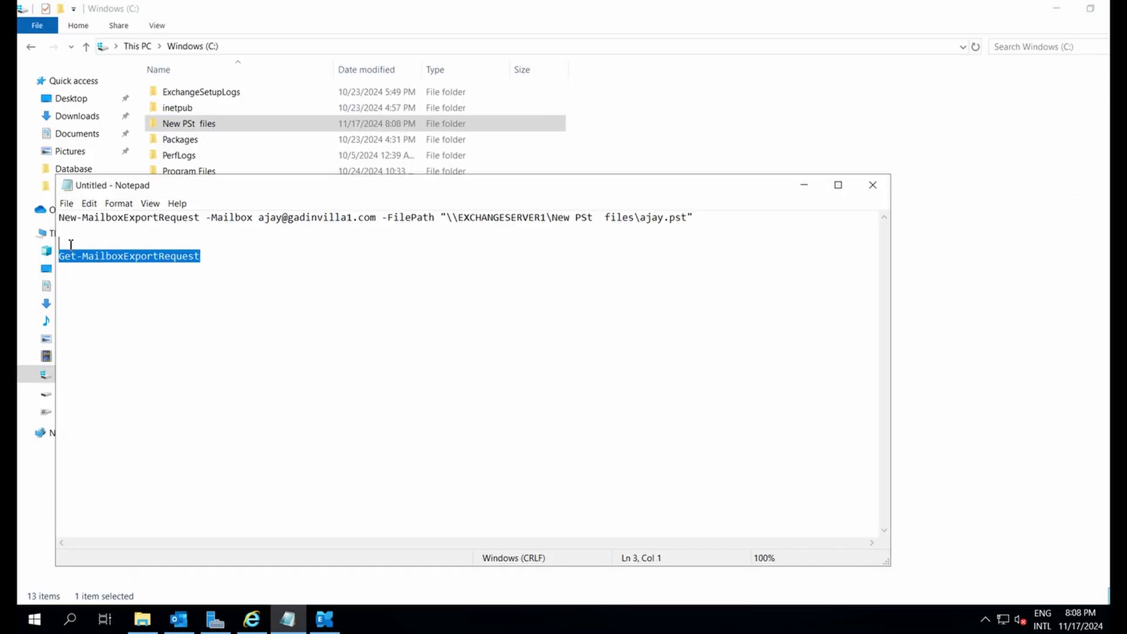
click(324, 620)
click(259, 316)
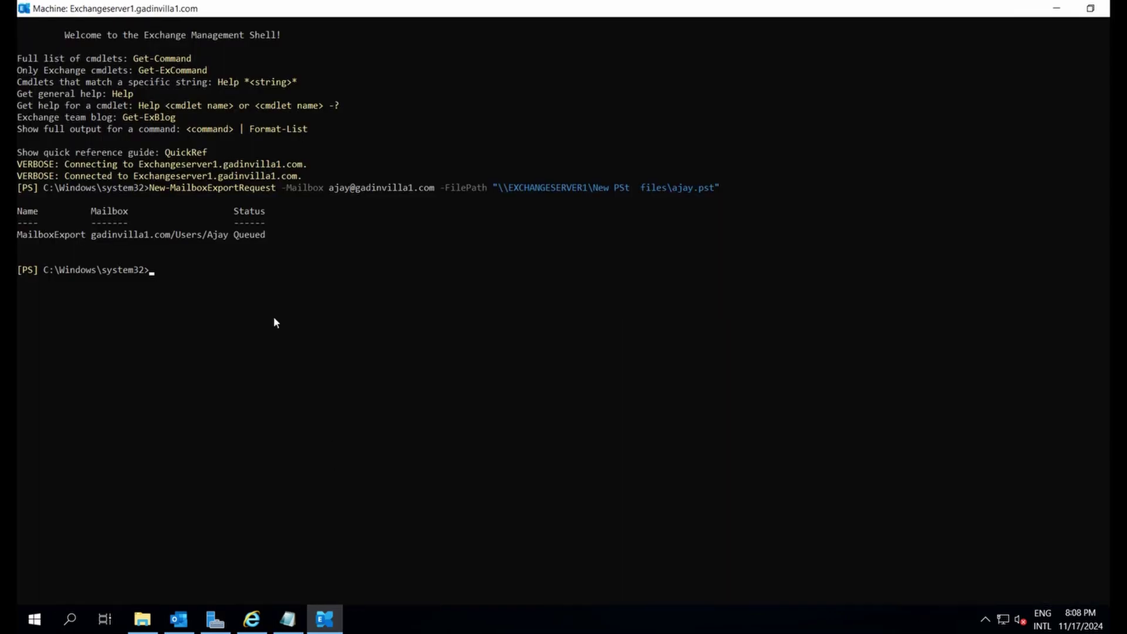
right_click(197, 276)
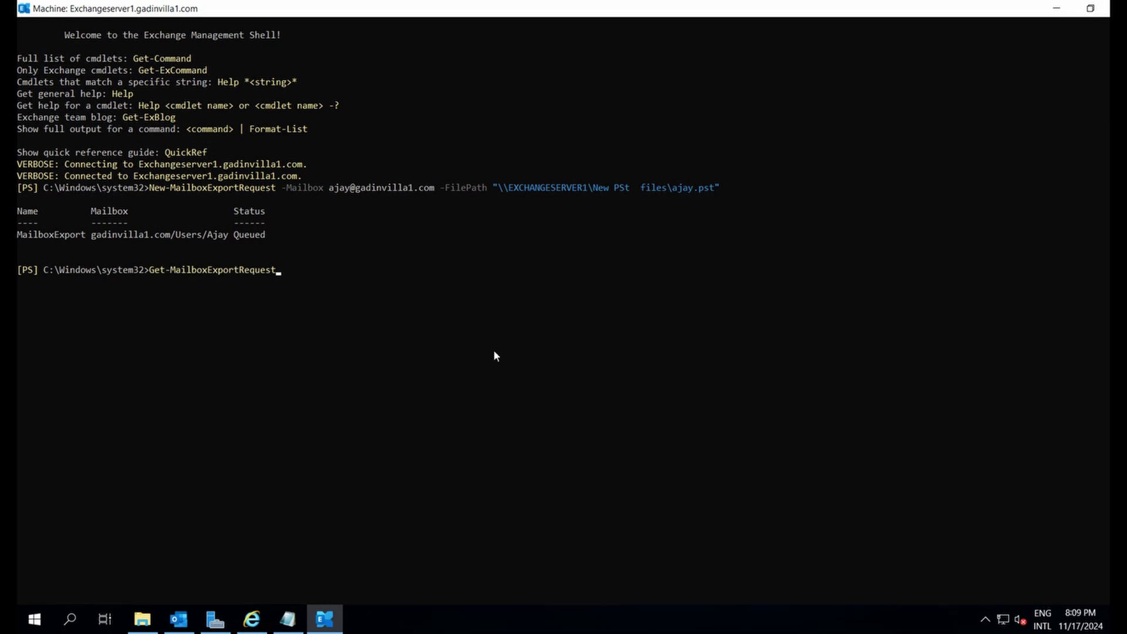
key(Return)
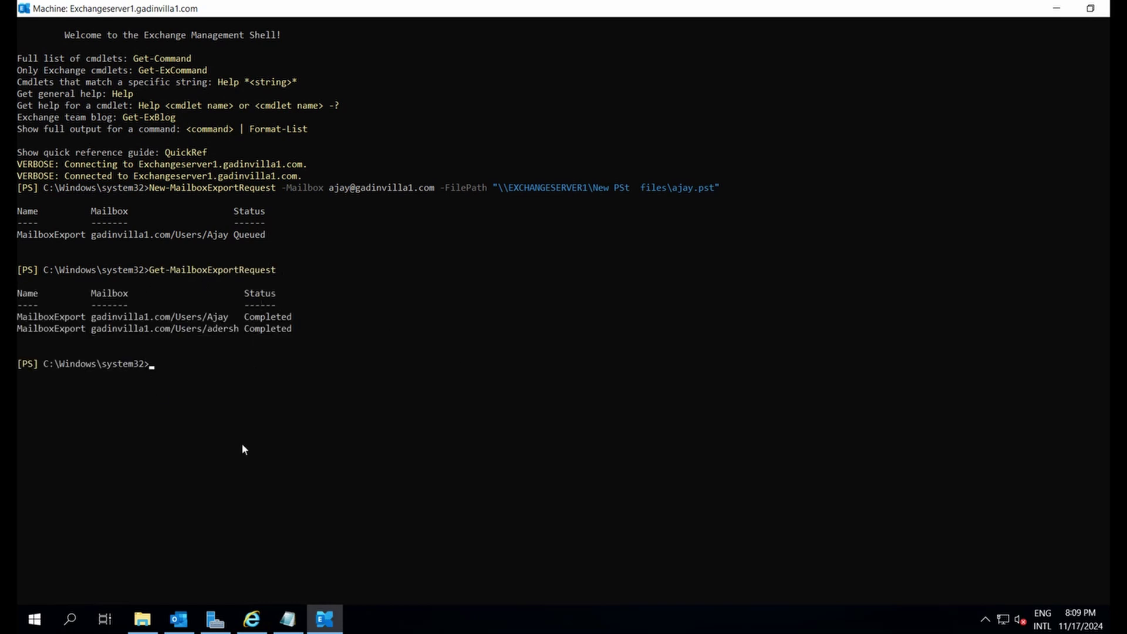
- Open the New PSt files folder on C: to see both exported PST files
click(149, 618)
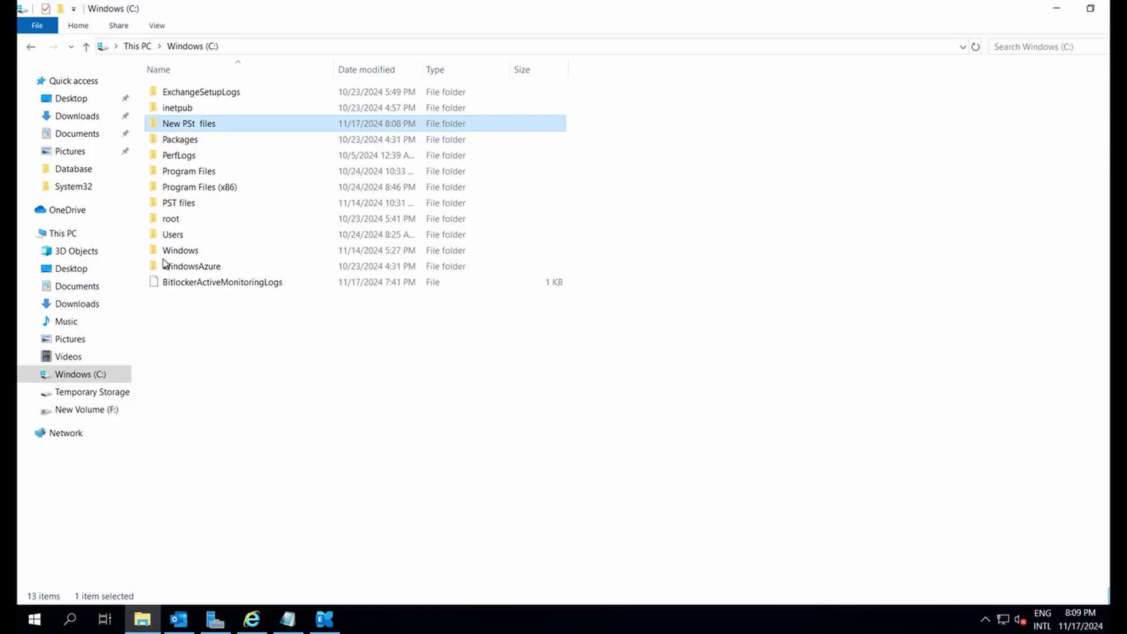
double_click(222, 125)
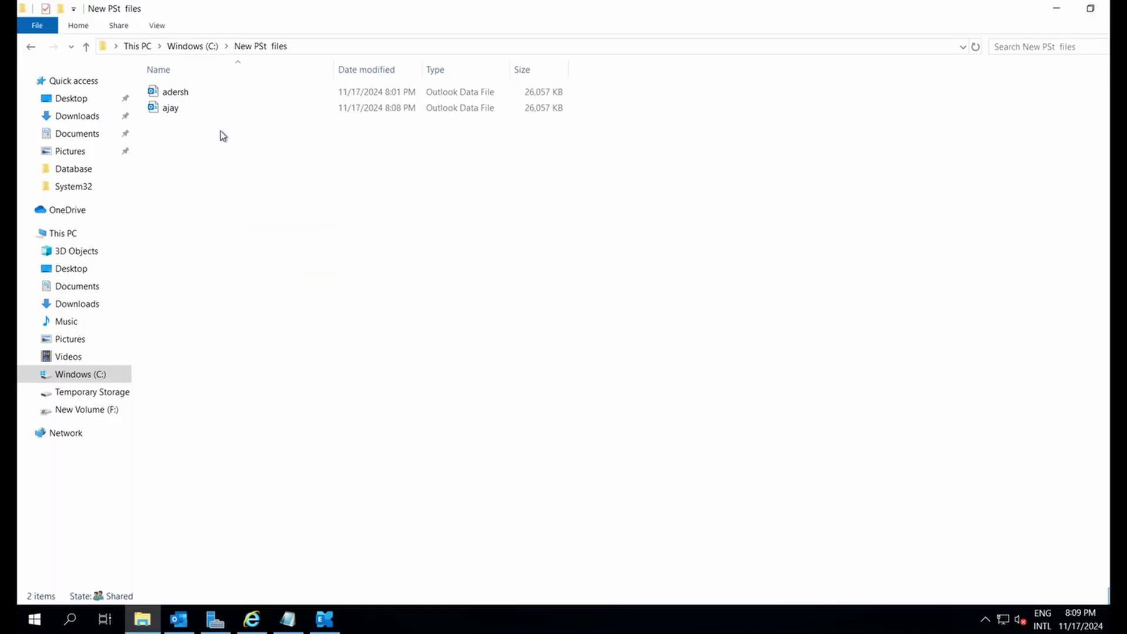
click(176, 110)
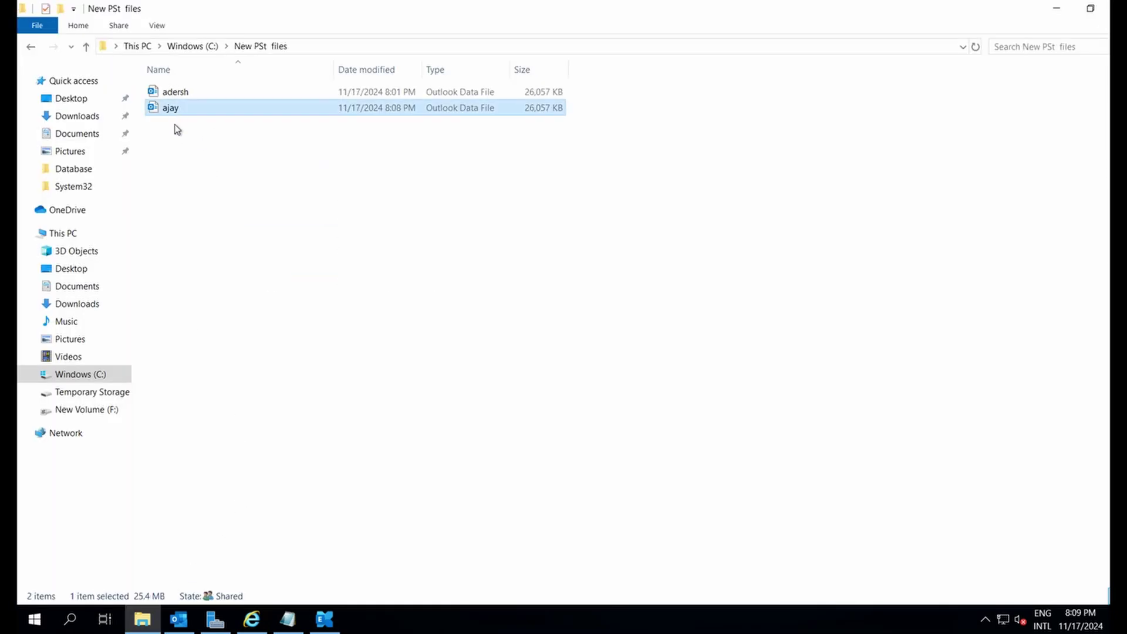
click(208, 146)
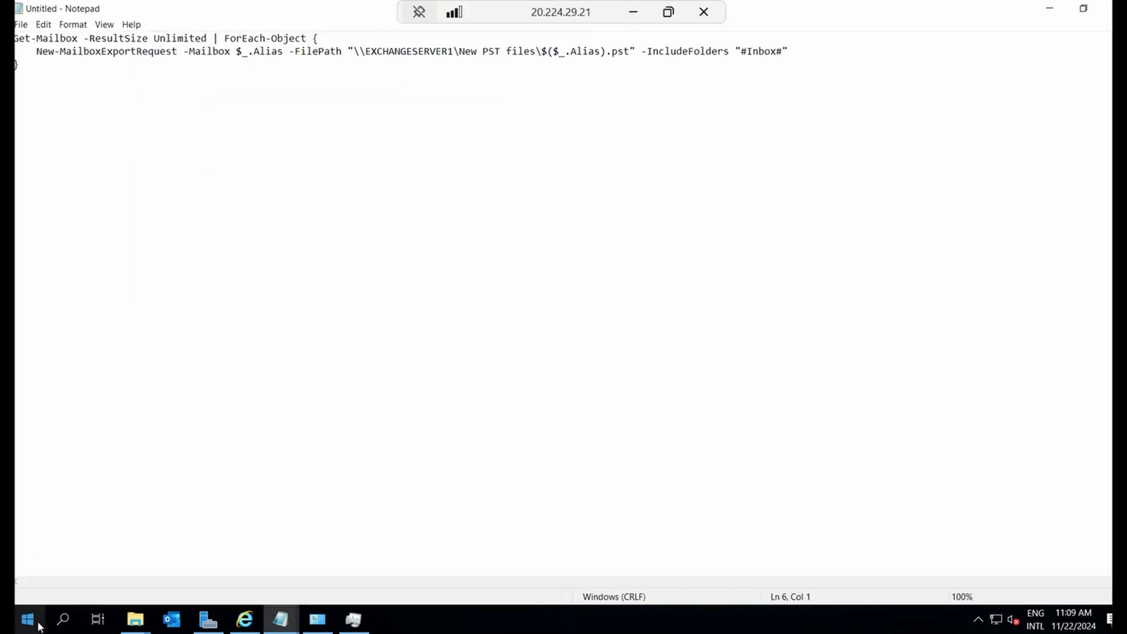
- Launch Exchange Management Shell from the Microsoft Exchange Server 2019 group as administrator
click(28, 618)
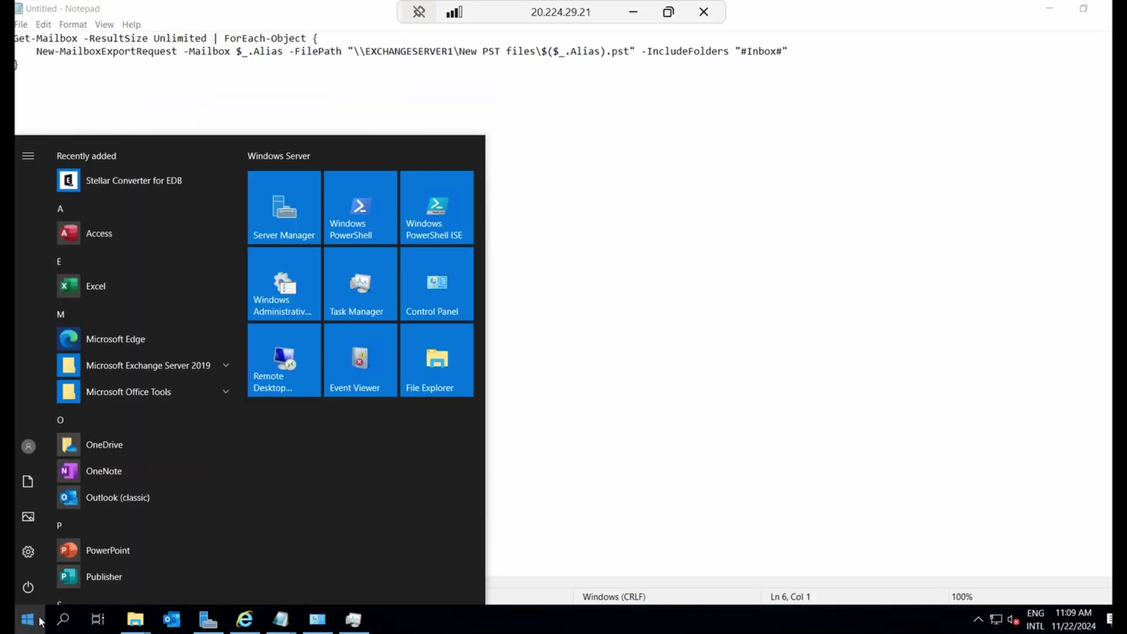
click(188, 365)
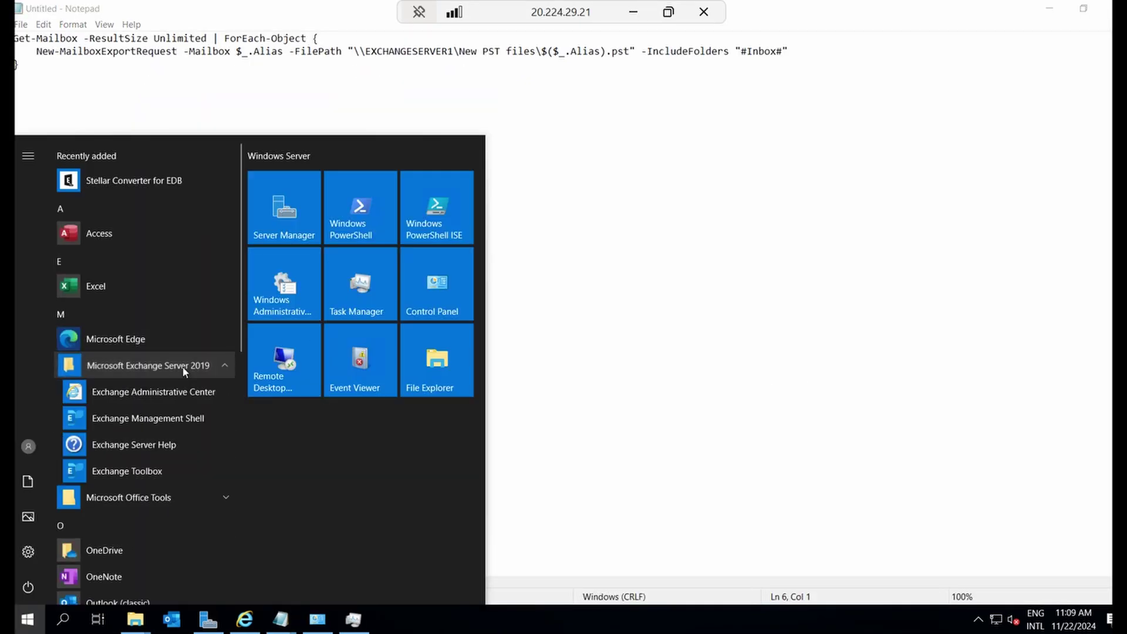
right_click(177, 418)
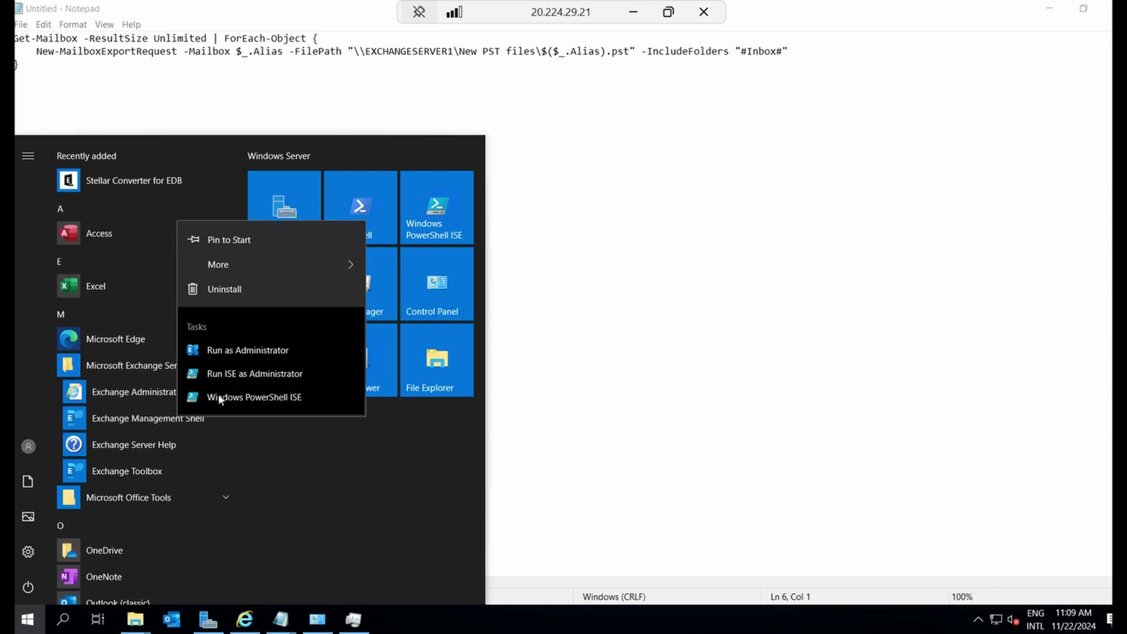
click(271, 350)
click(485, 403)
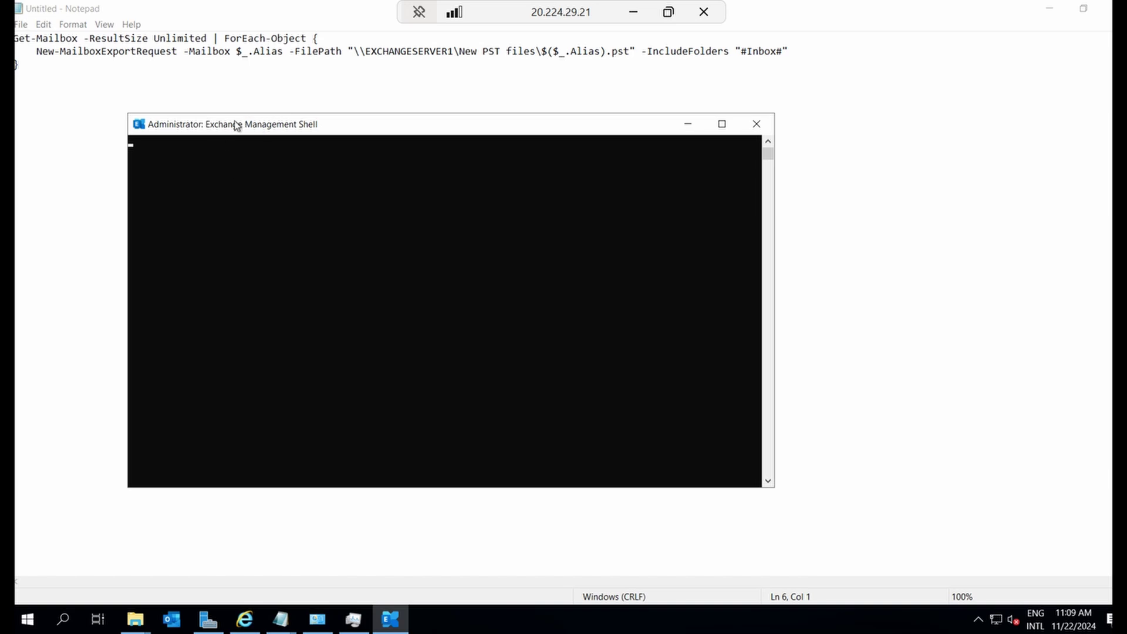
- Copy the bulk Inbox export script from Notepad and paste it into the elevated shell
click(89, 70)
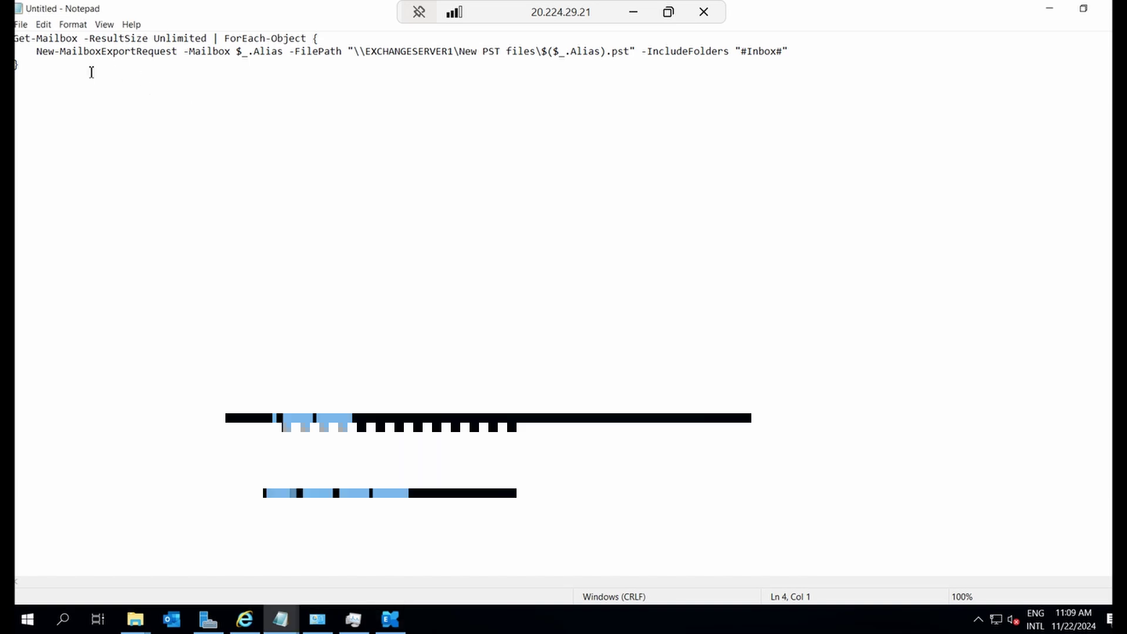
key(ctrl+a)
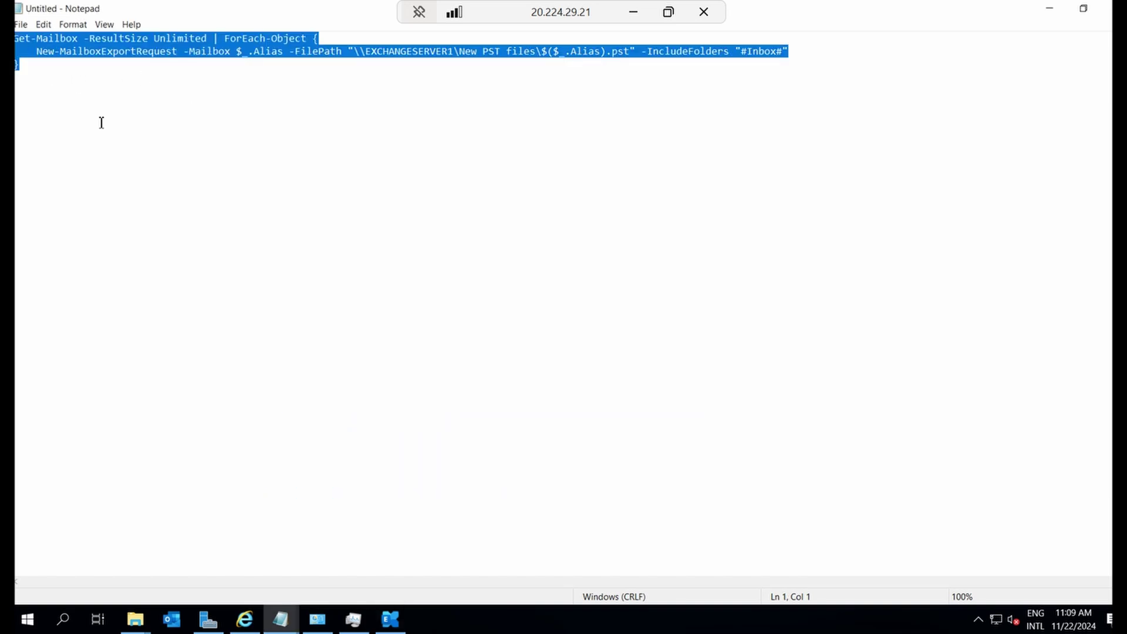
key(alt+Tab)
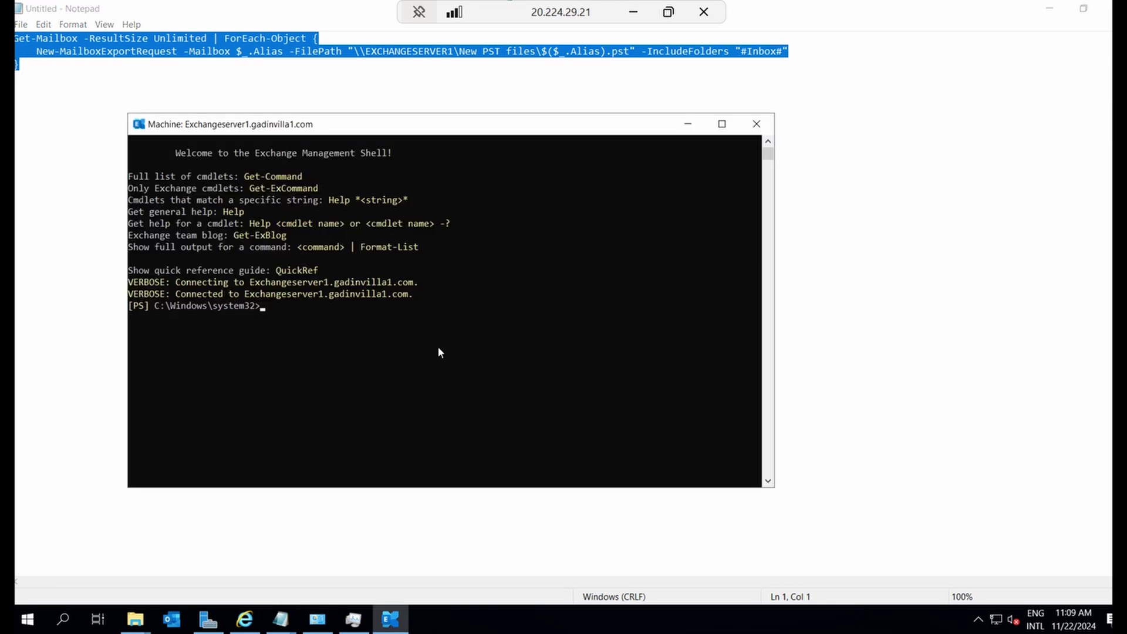
text(Get-Mailbox -ResultSize Unlimited | ForEach-Object {     New-MailboxExportRequest -Mailbox $_.Alias -FilePath "\\EXCHANGESERVER1\New PST files\$($_.Alias).pst" -IncludeFolders "#Inbox#" })
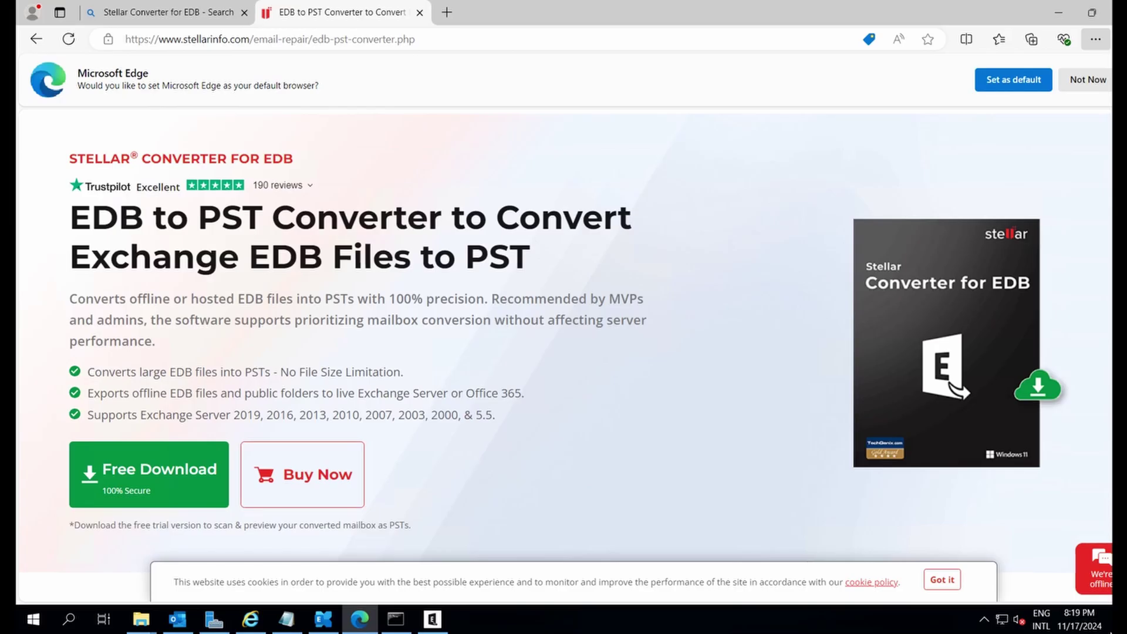
- Download the Stellar Converter for EDB free trial and run its installer as administrator
click(226, 39)
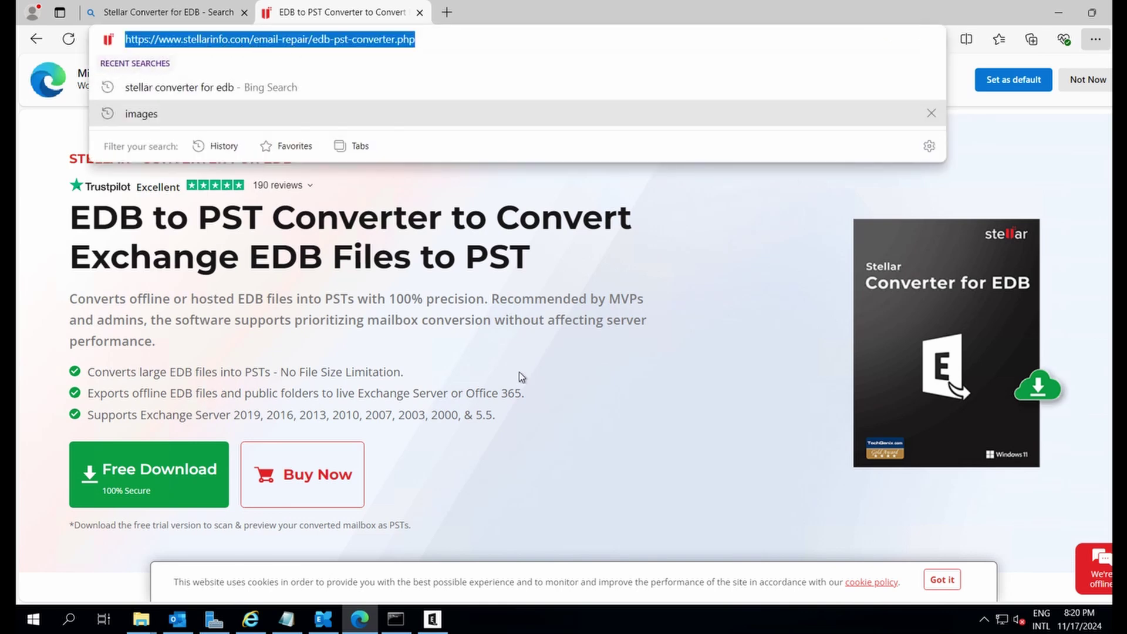
click(160, 473)
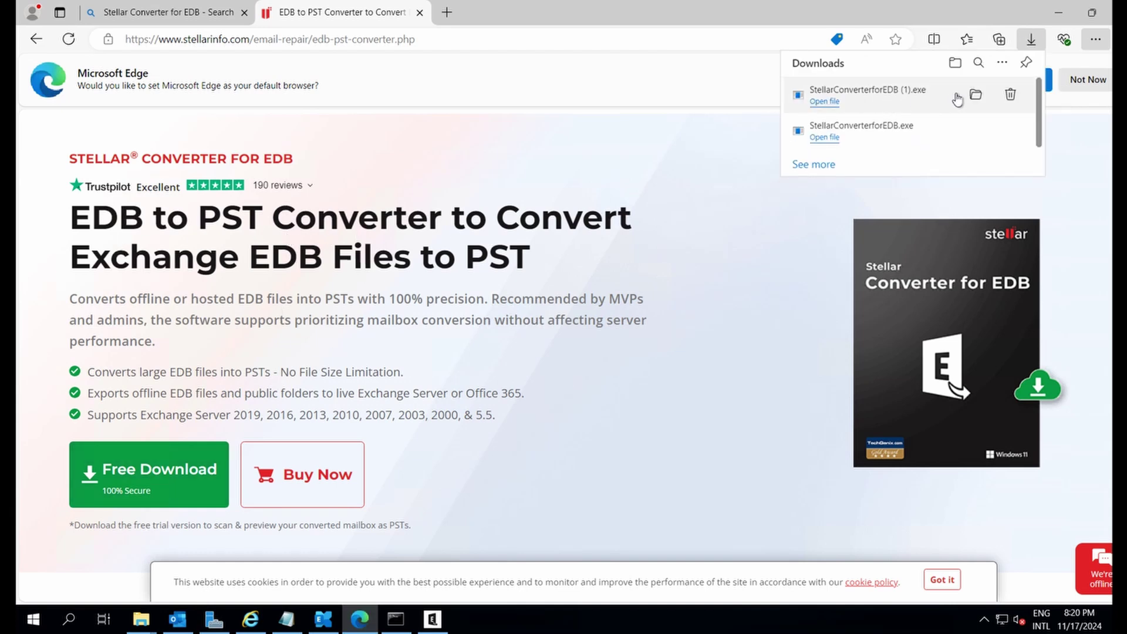
click(974, 96)
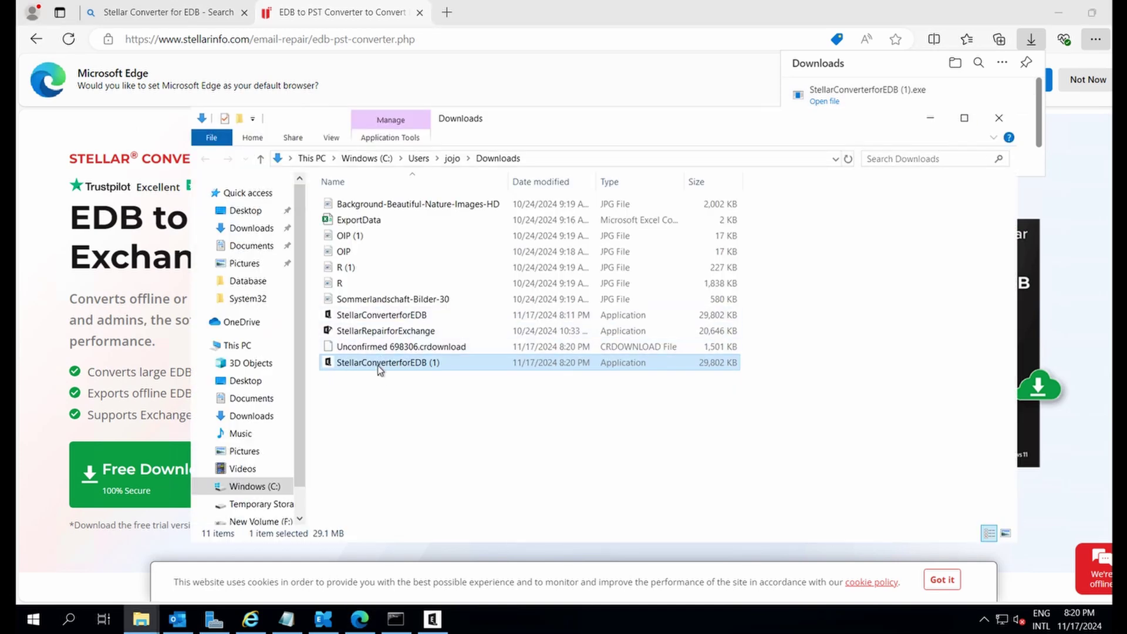
right_click(380, 365)
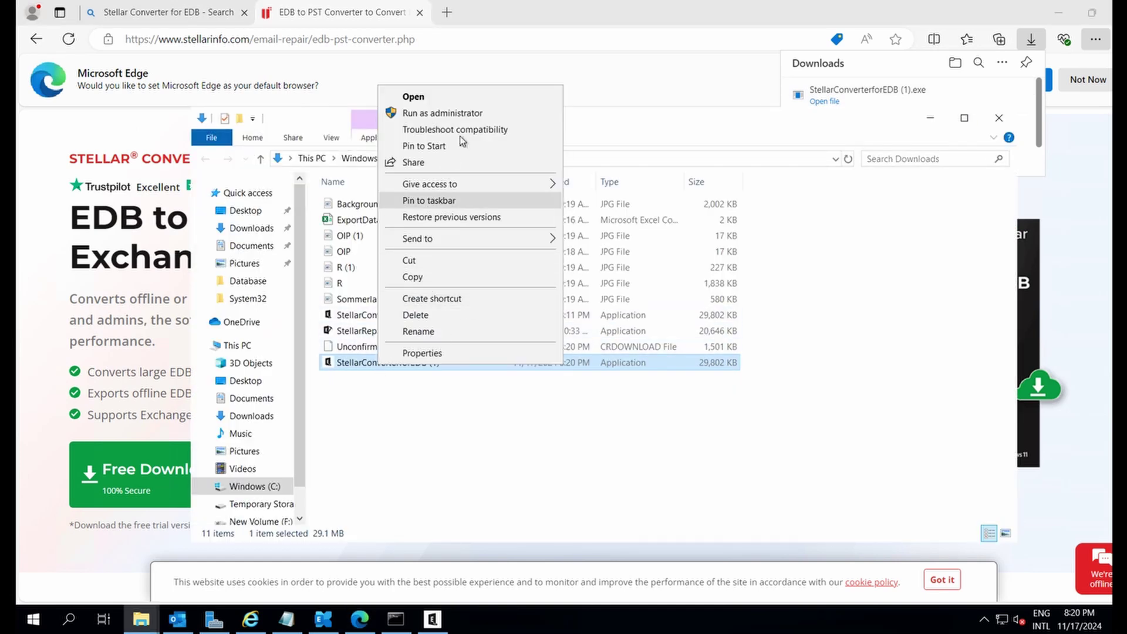
click(453, 116)
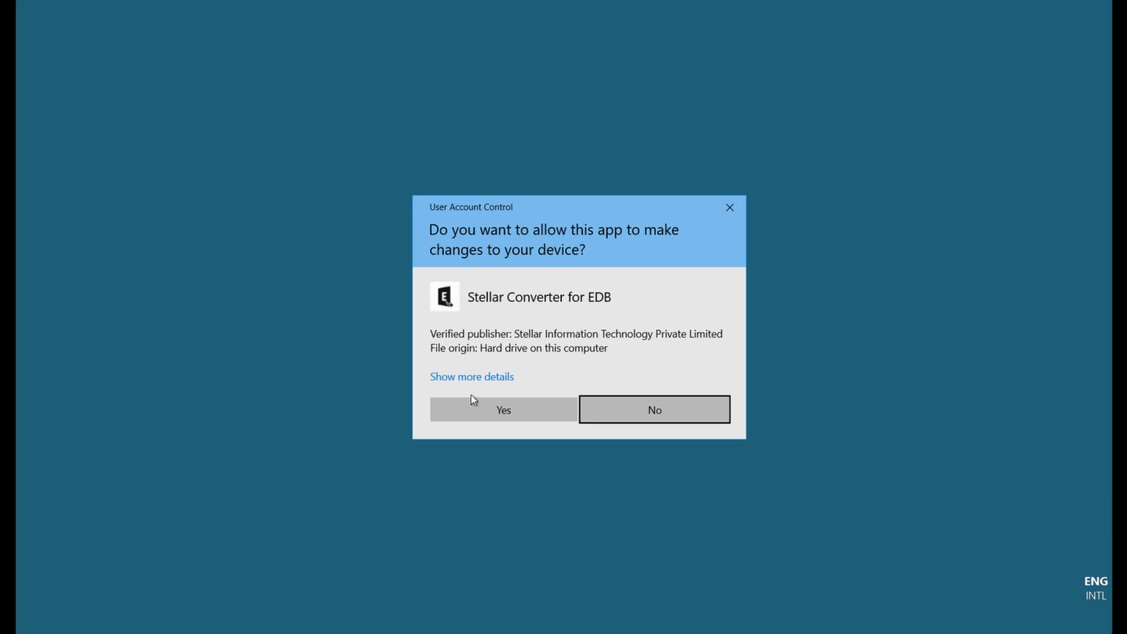
click(522, 414)
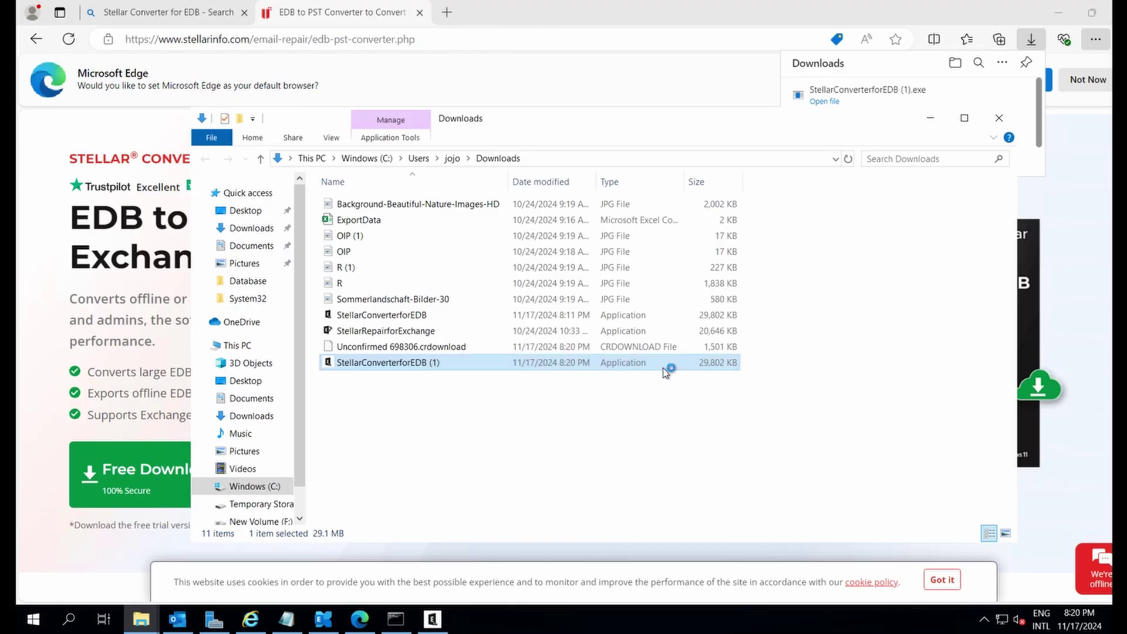
- Accept the license and keep the default folder and desktop shortcut in the setup wizard
click(596, 349)
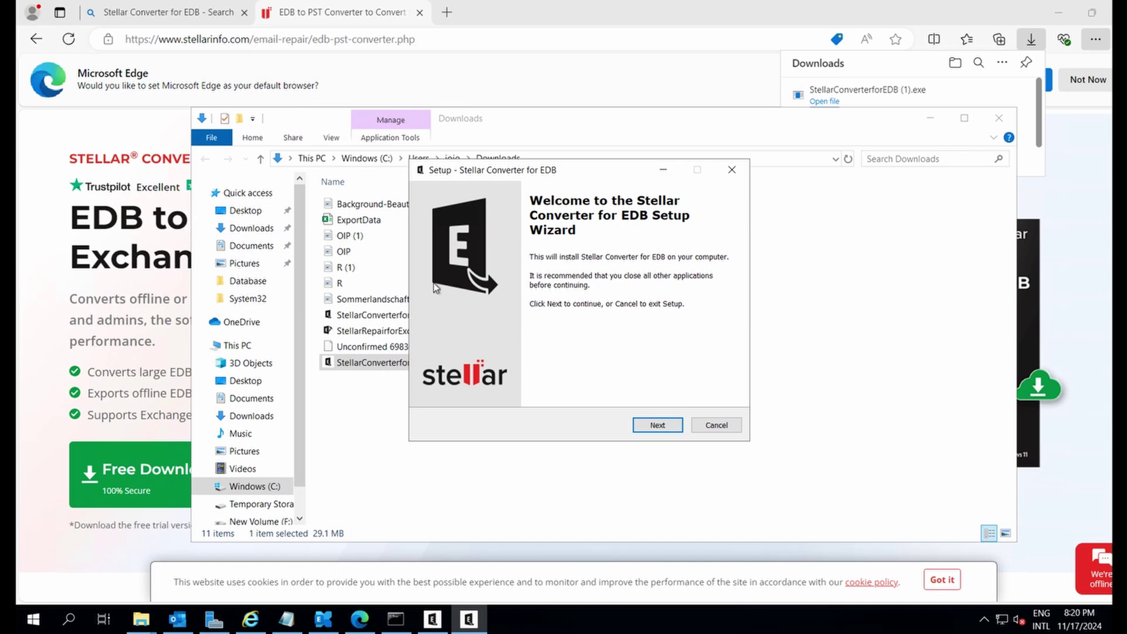
click(649, 428)
click(487, 380)
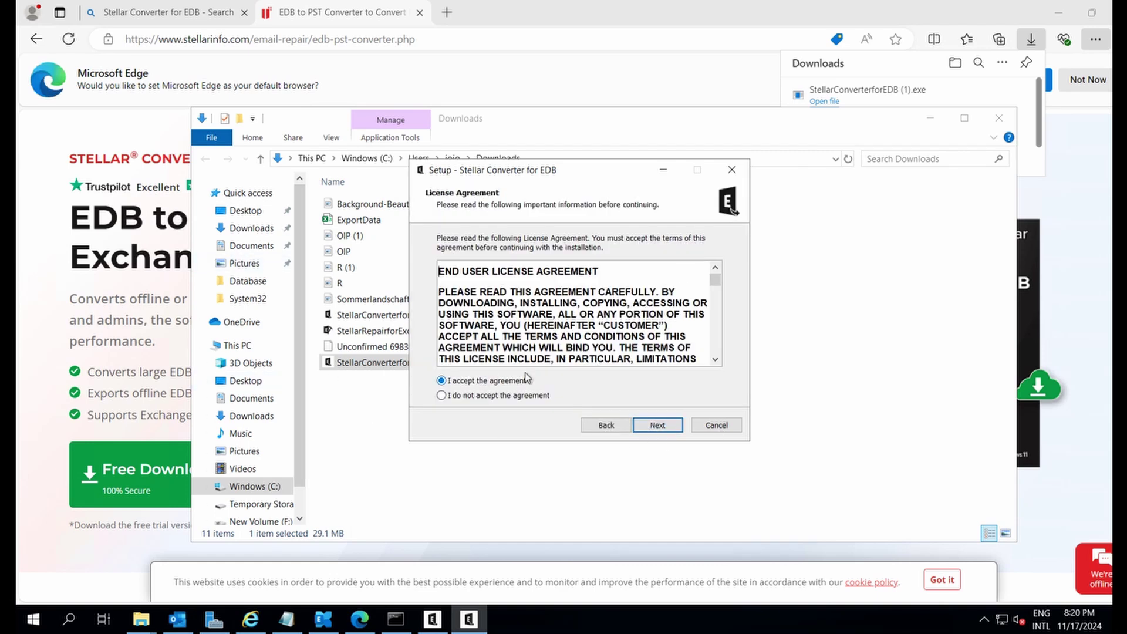
click(656, 425)
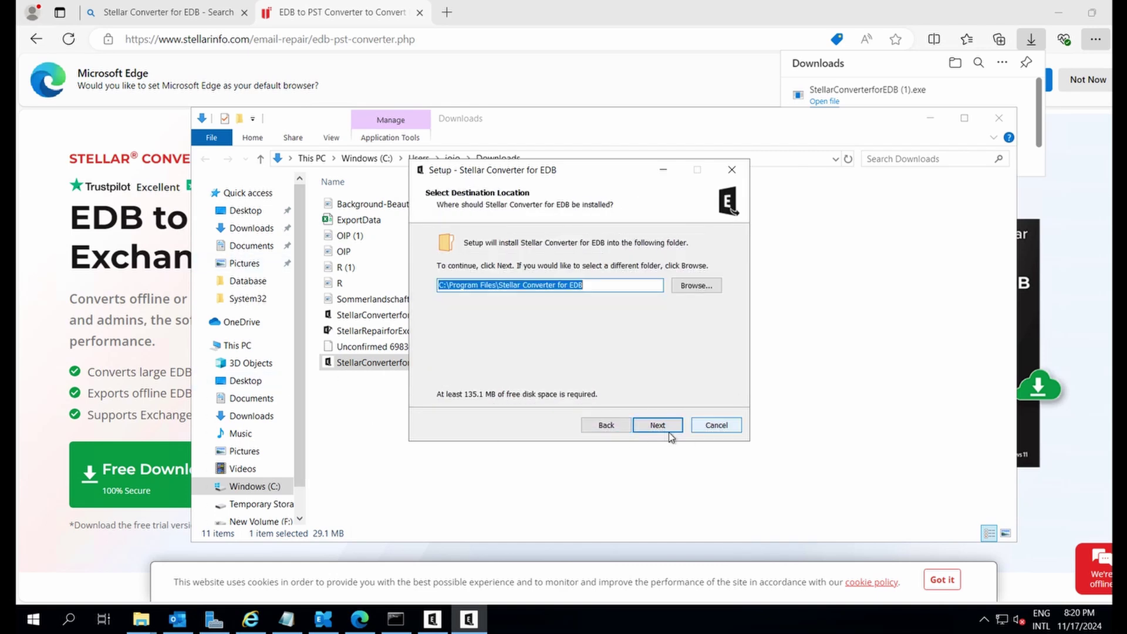
click(659, 429)
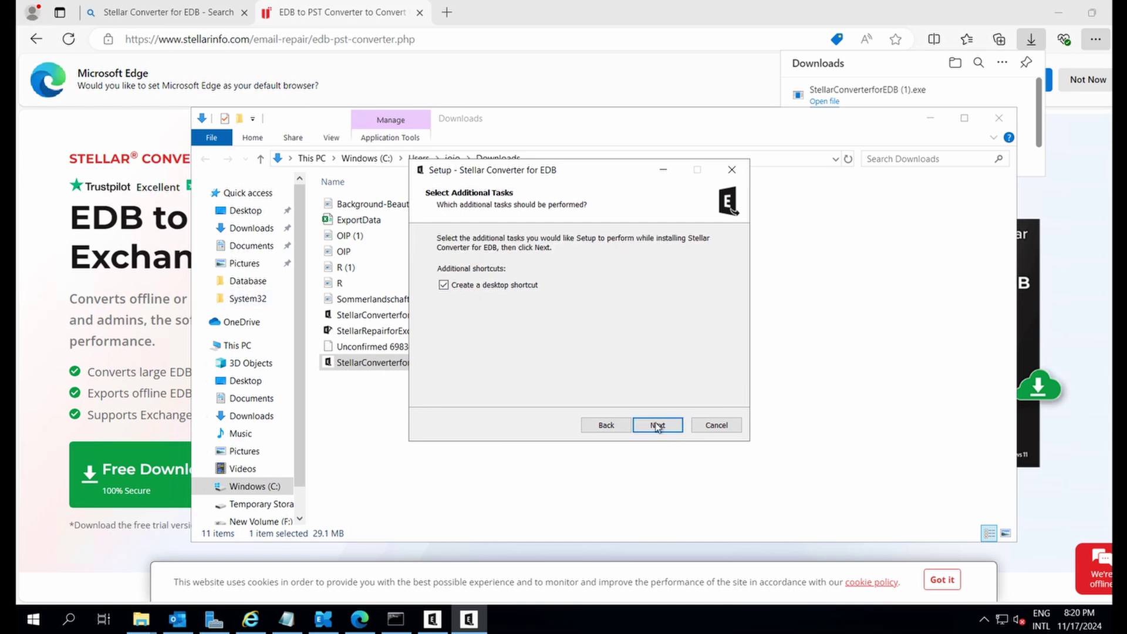
click(657, 425)
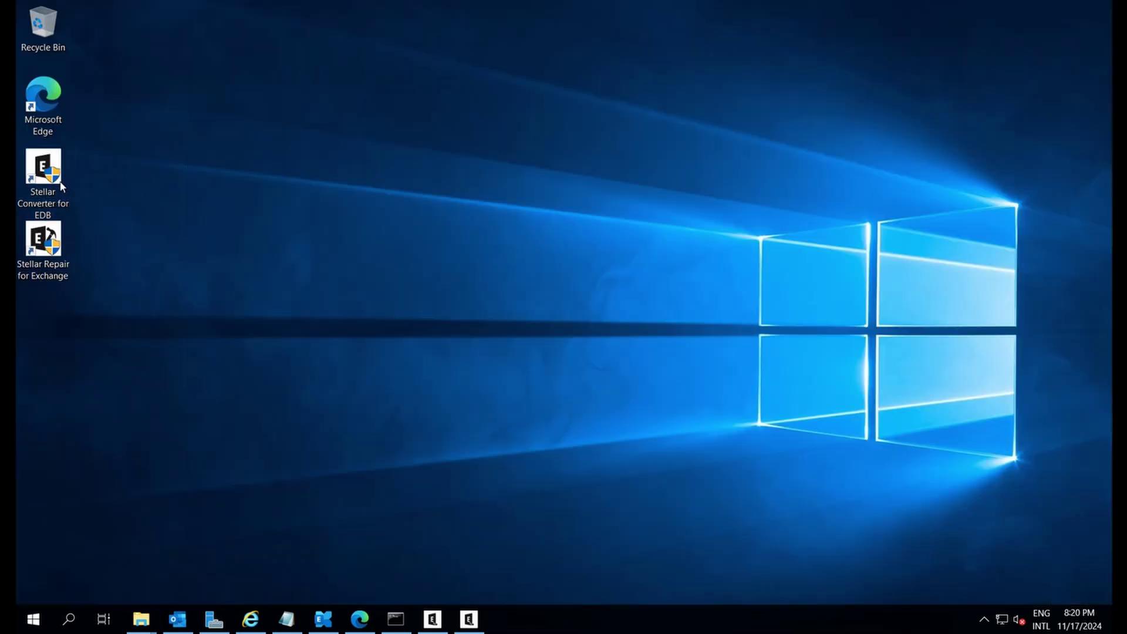
- Start Stellar Converter for EDB in Offline EDB mode and dismiss the 20-mailbox license notice
drag(43, 173, 246, 230)
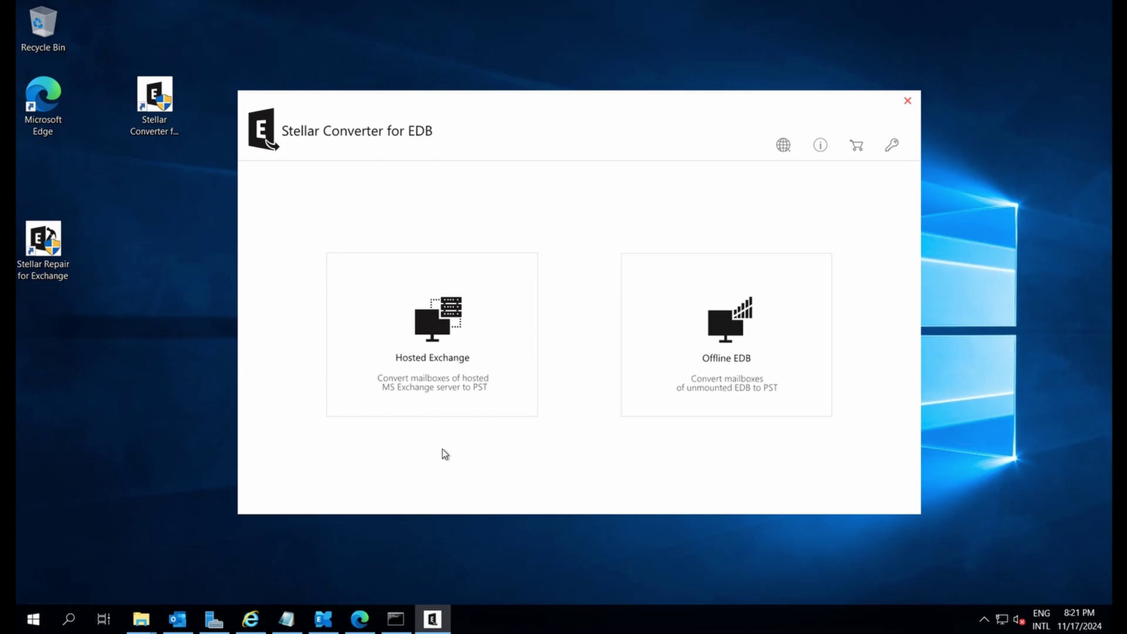
click(446, 403)
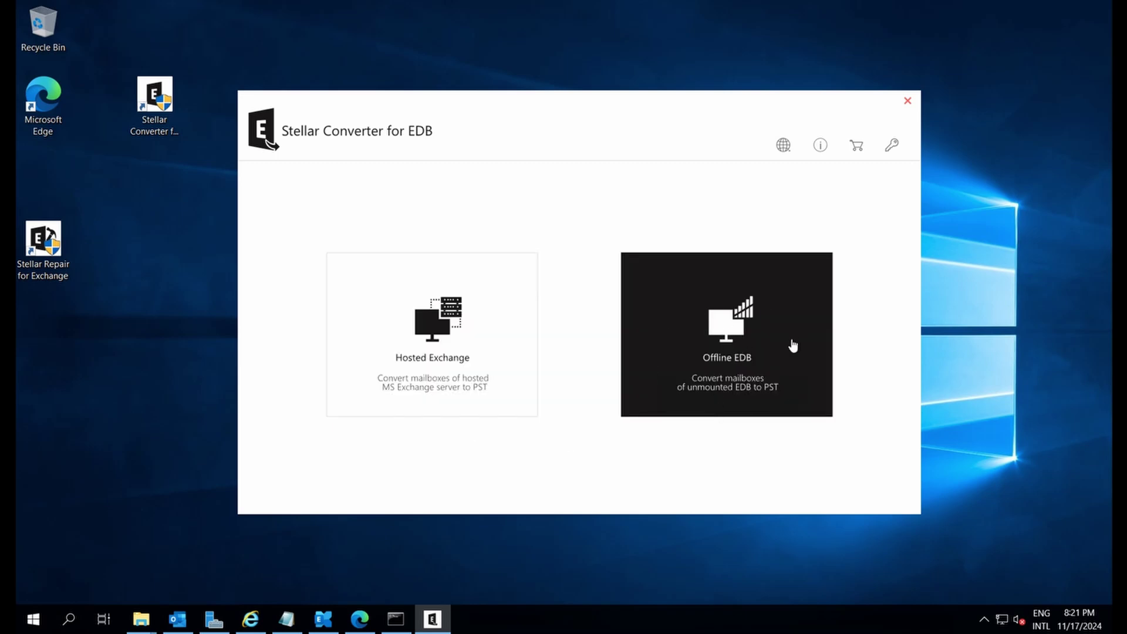
click(792, 384)
click(388, 392)
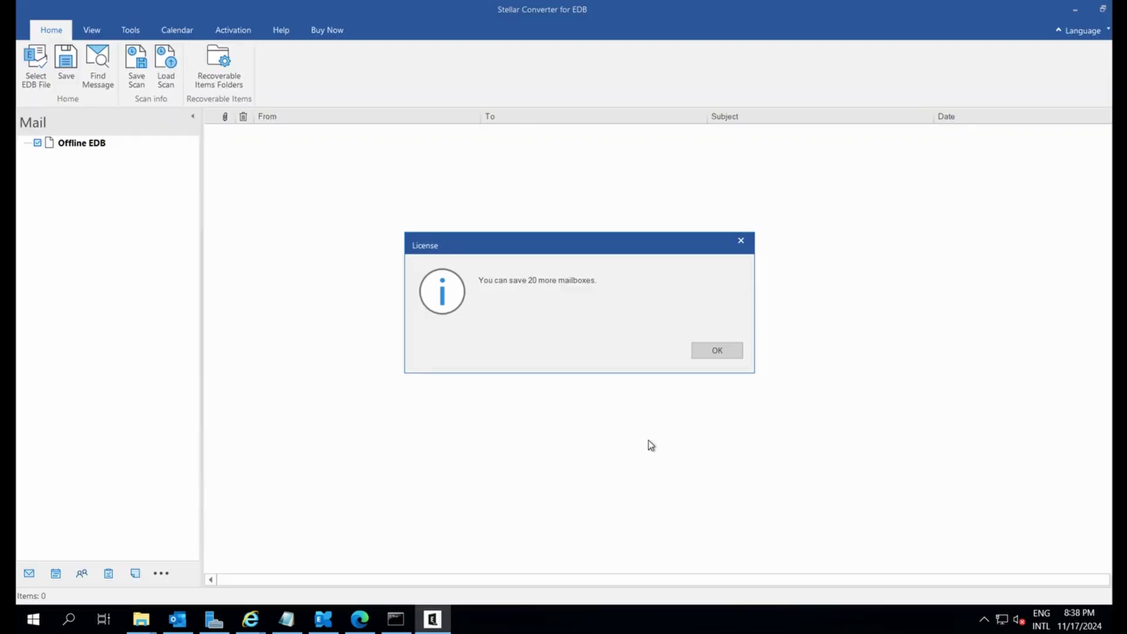
click(715, 351)
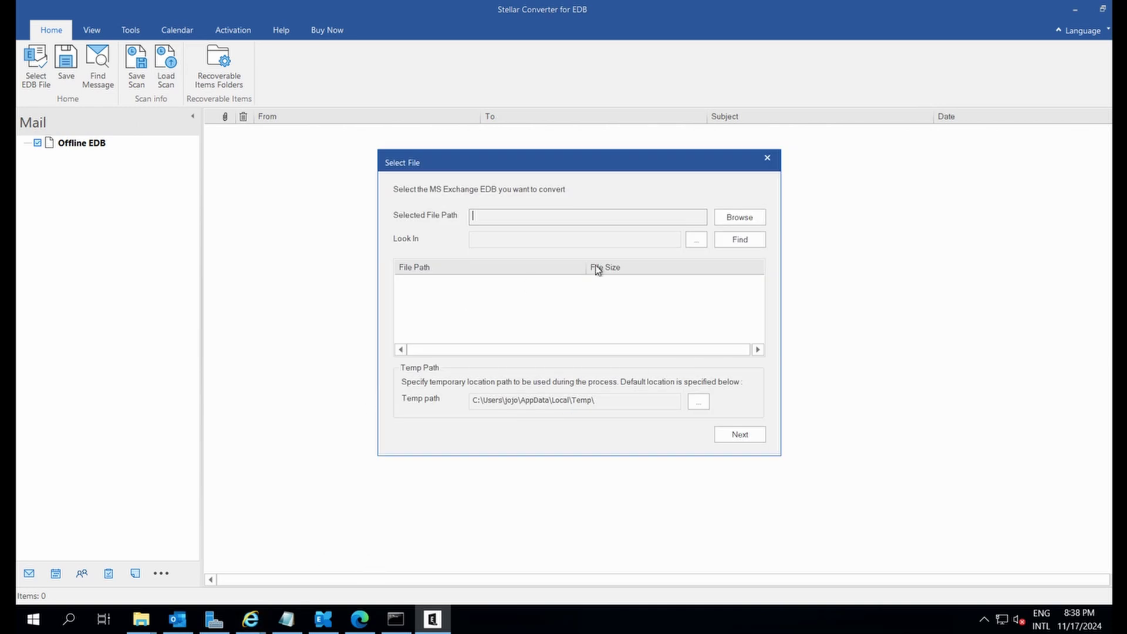
- Browse to New Volume (F:) > Exchange > Database and load NEWDB-02.edb for conversion
key(alt+Tab)
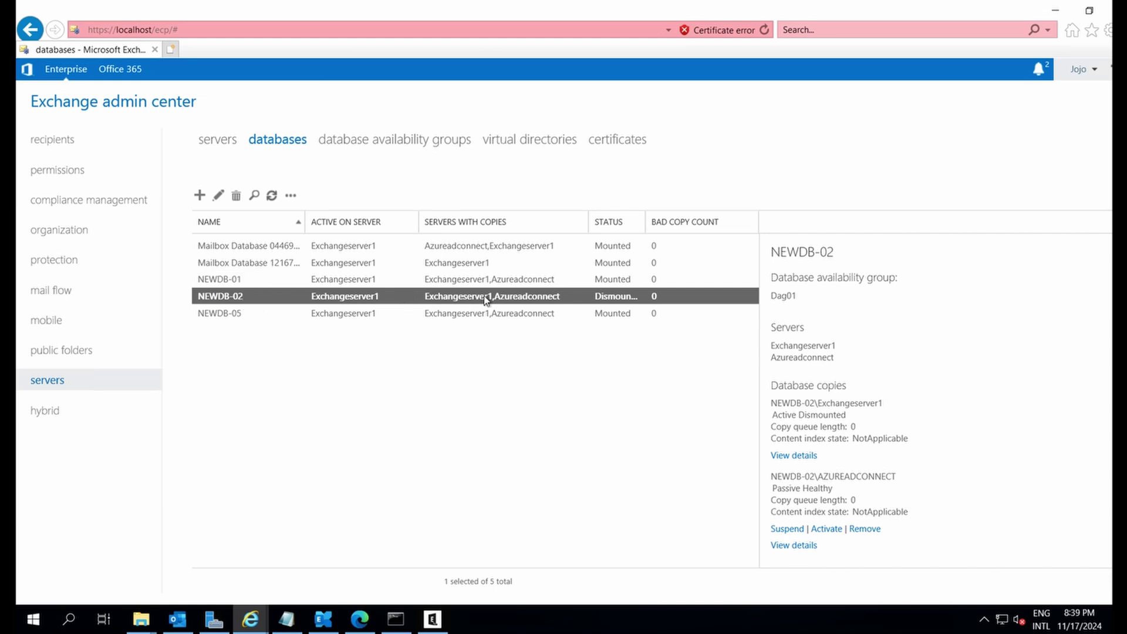
click(433, 618)
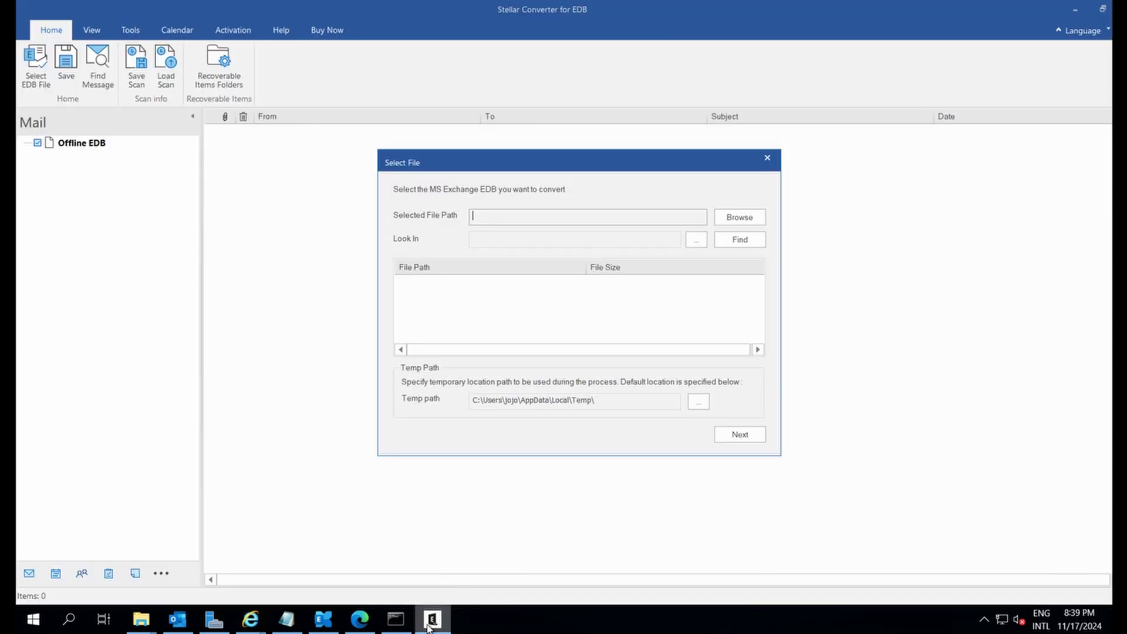
click(752, 225)
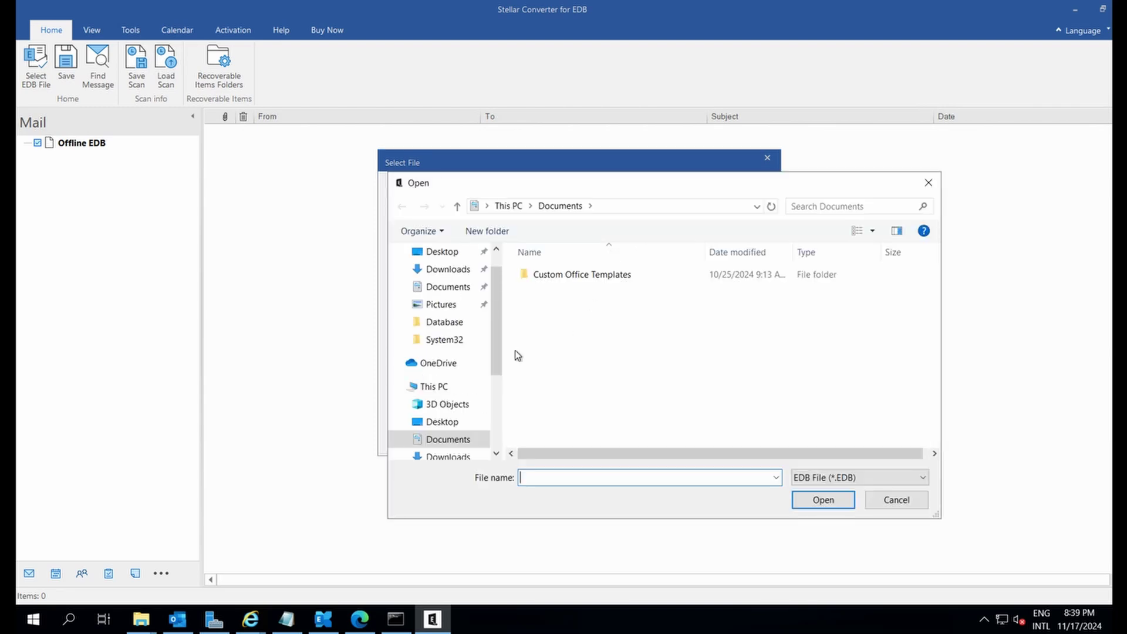
drag(497, 376, 501, 431)
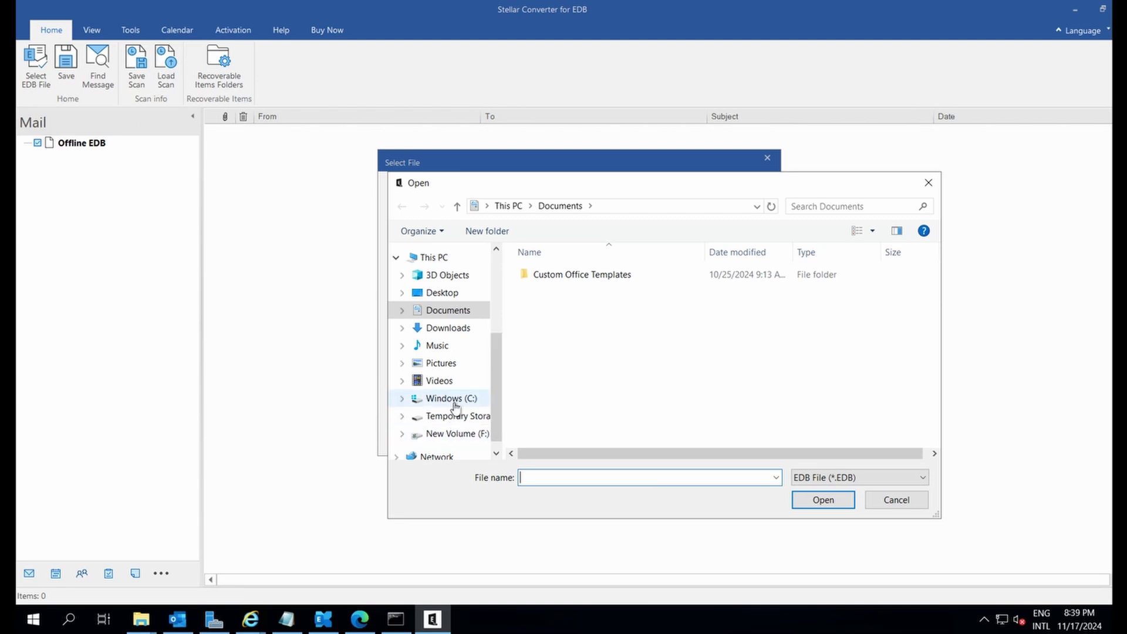
click(462, 436)
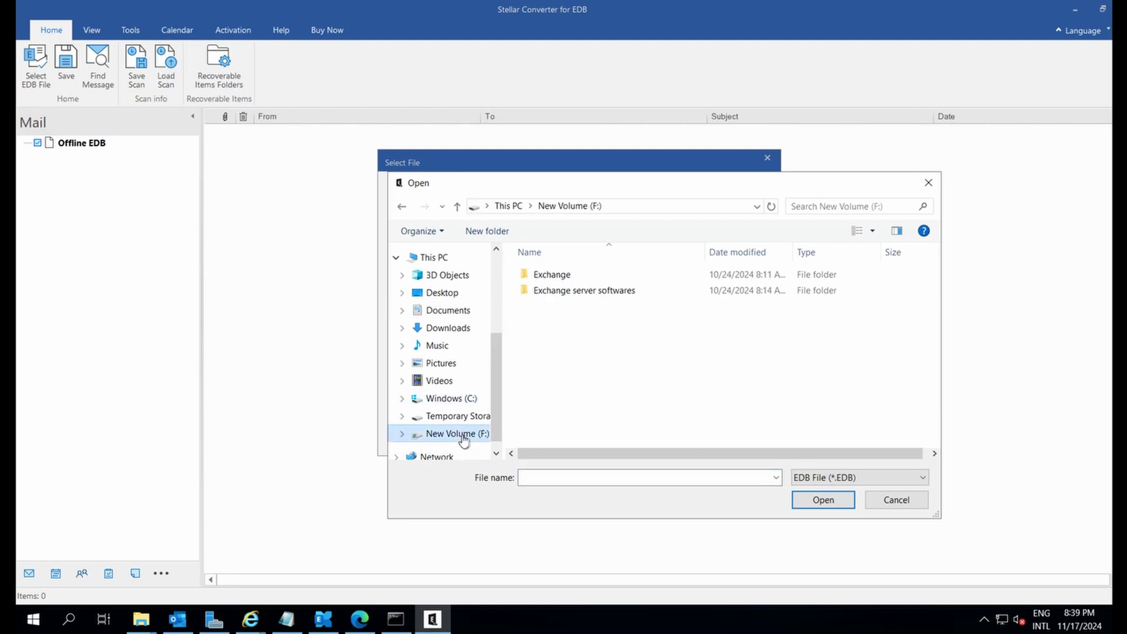
double_click(555, 283)
double_click(553, 281)
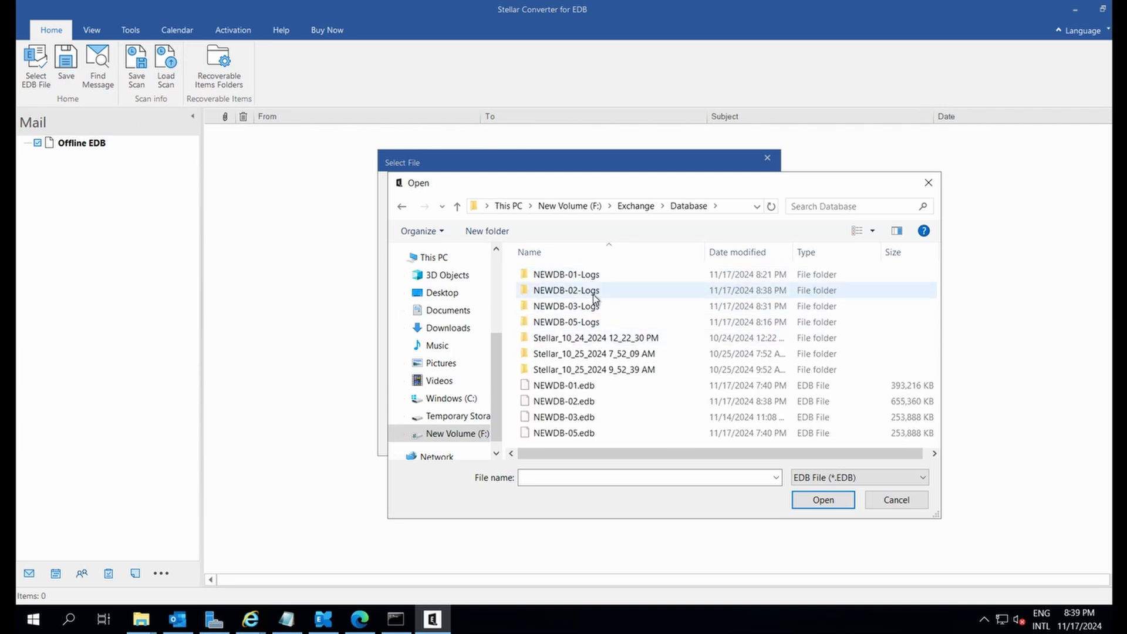
click(590, 405)
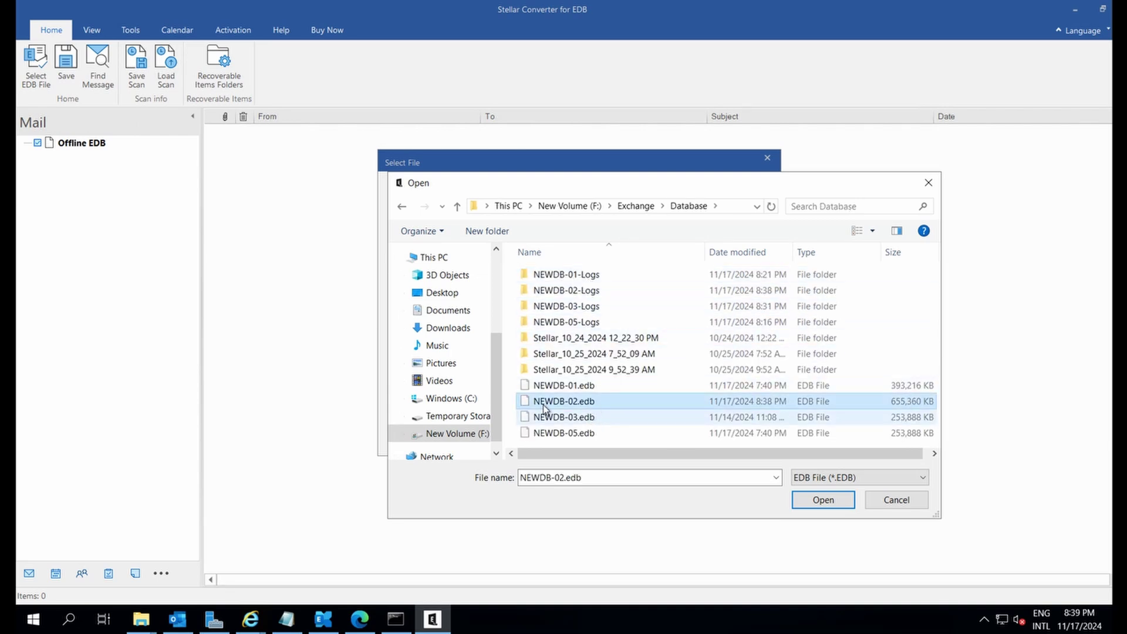
click(824, 500)
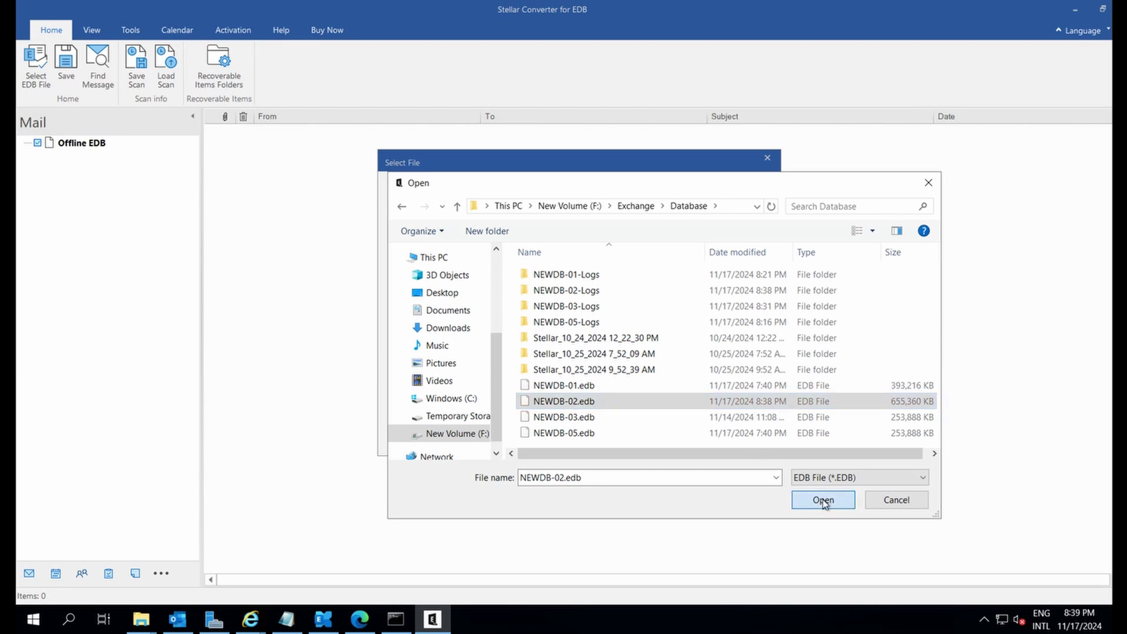
- Scan NEWDB-02.edb, widen the tree pane, and preview a message in the first mailbox's Inbox
click(732, 436)
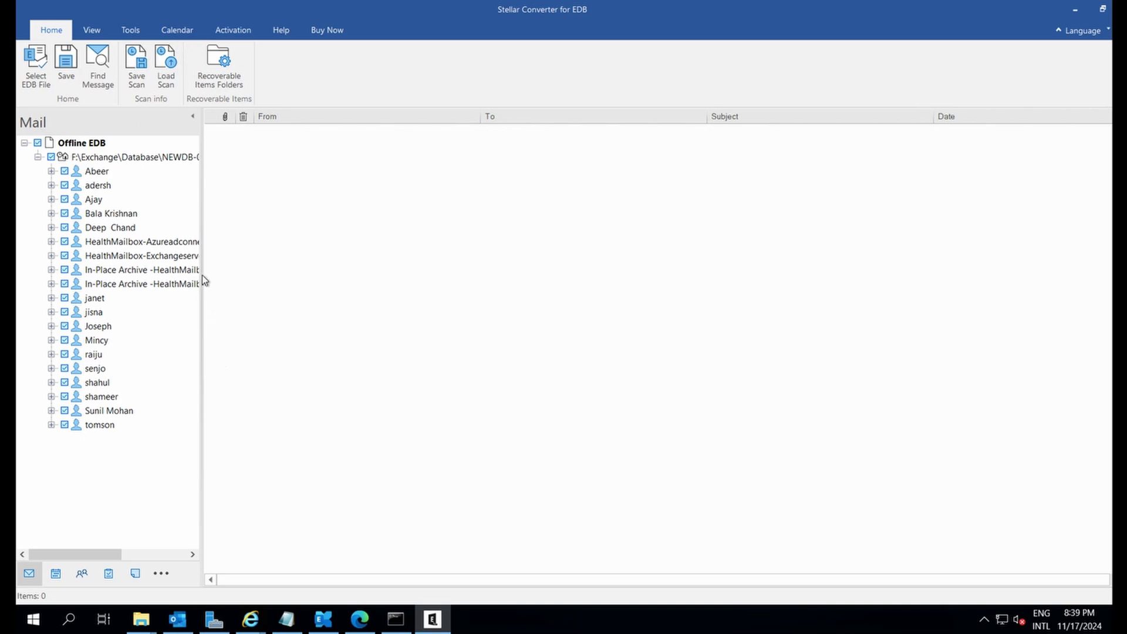
drag(201, 229, 128, 177)
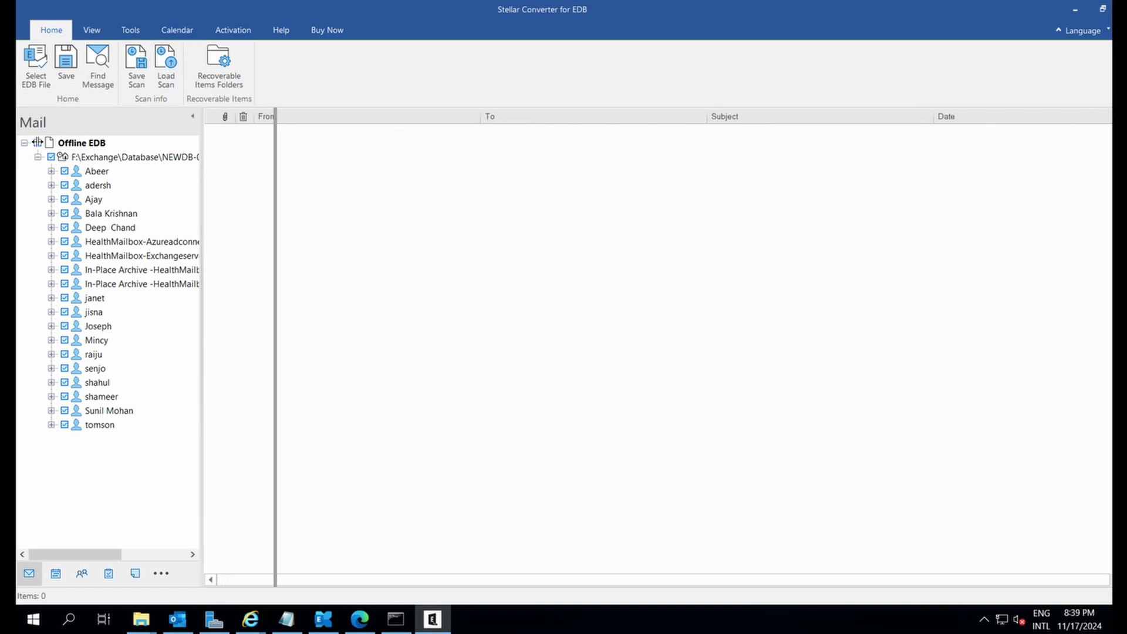
drag(37, 145, 45, 159)
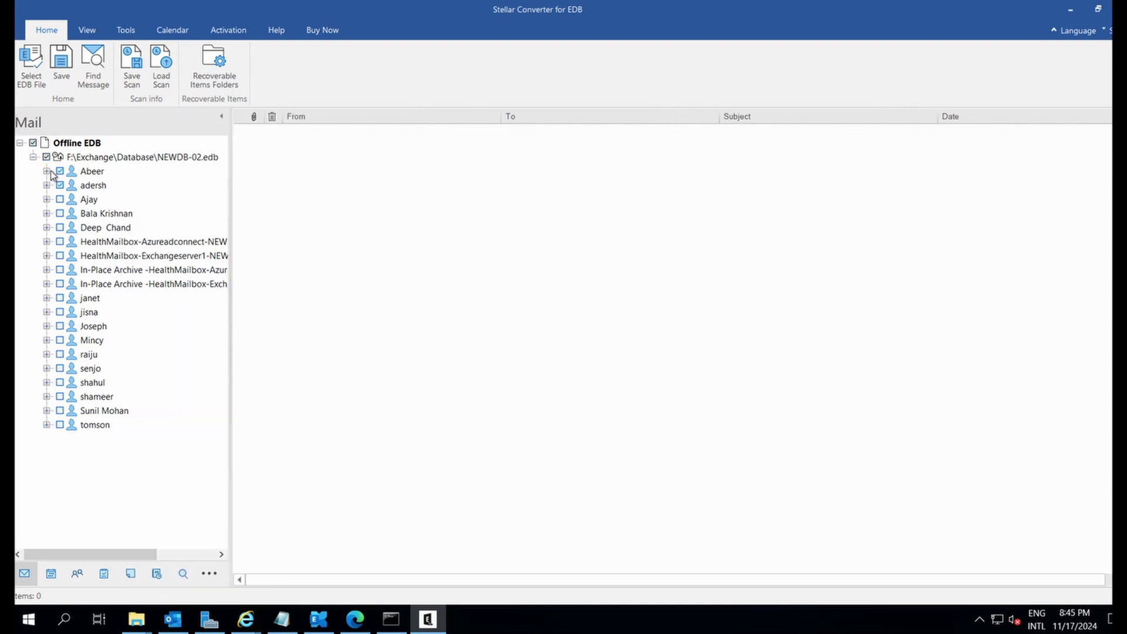
click(47, 171)
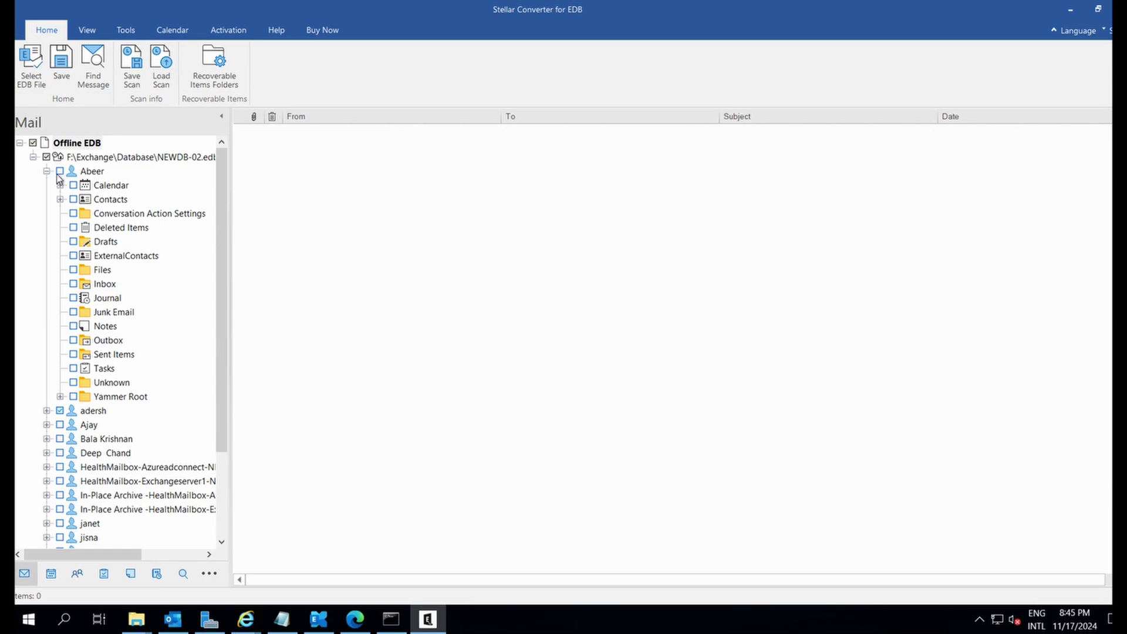
click(105, 285)
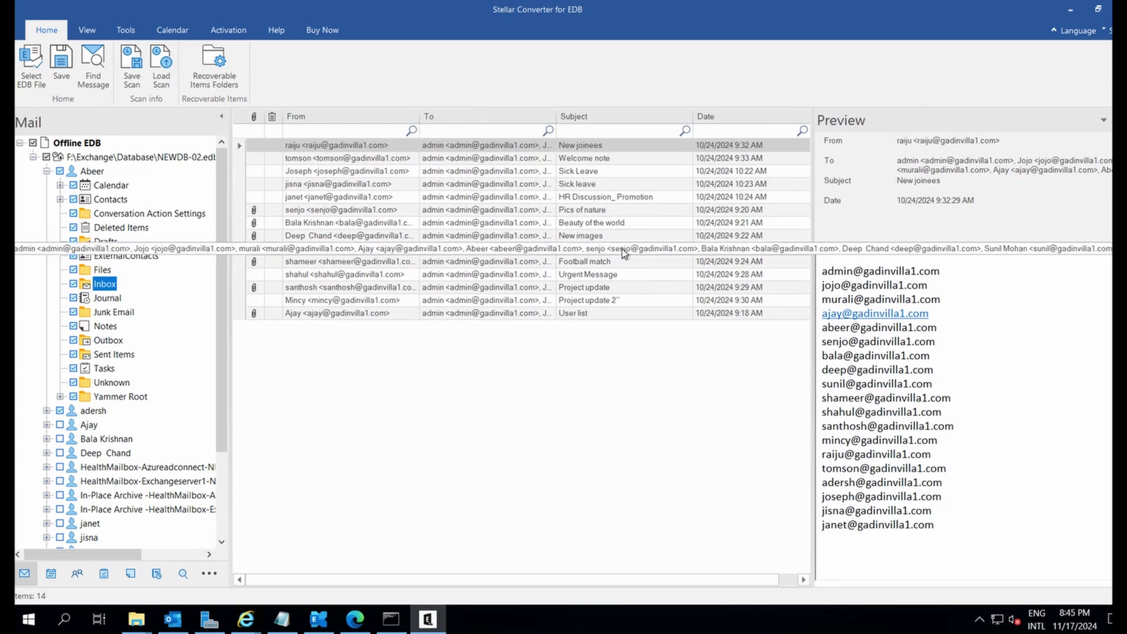
click(363, 198)
- Preview the Football match email, uncheck the first mailbox, and choose Save As PST
click(379, 262)
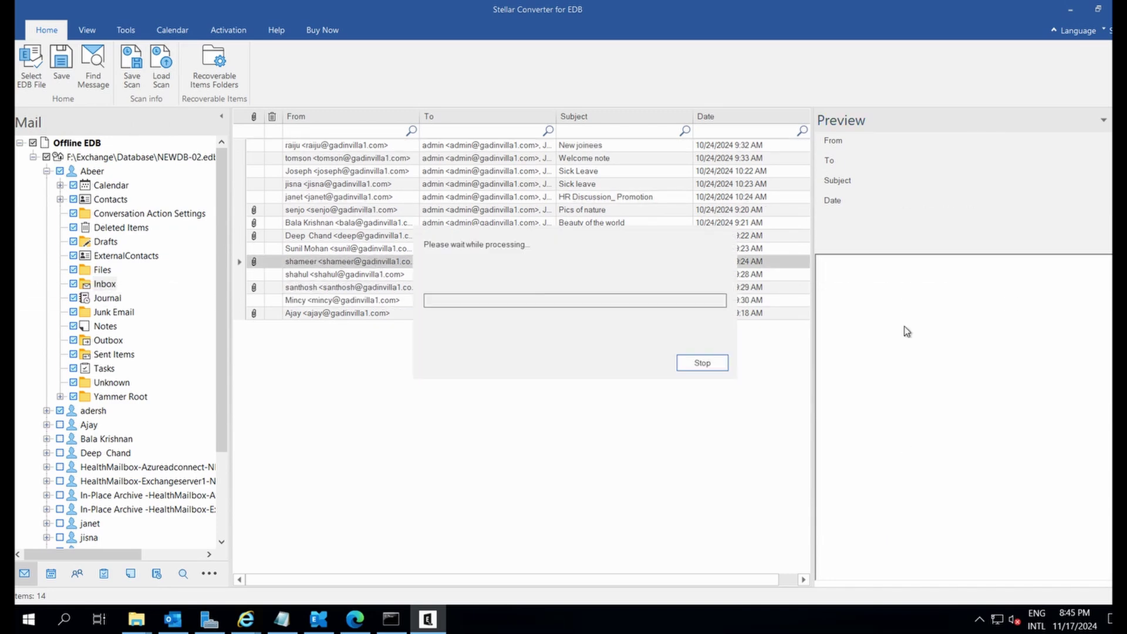
click(60, 171)
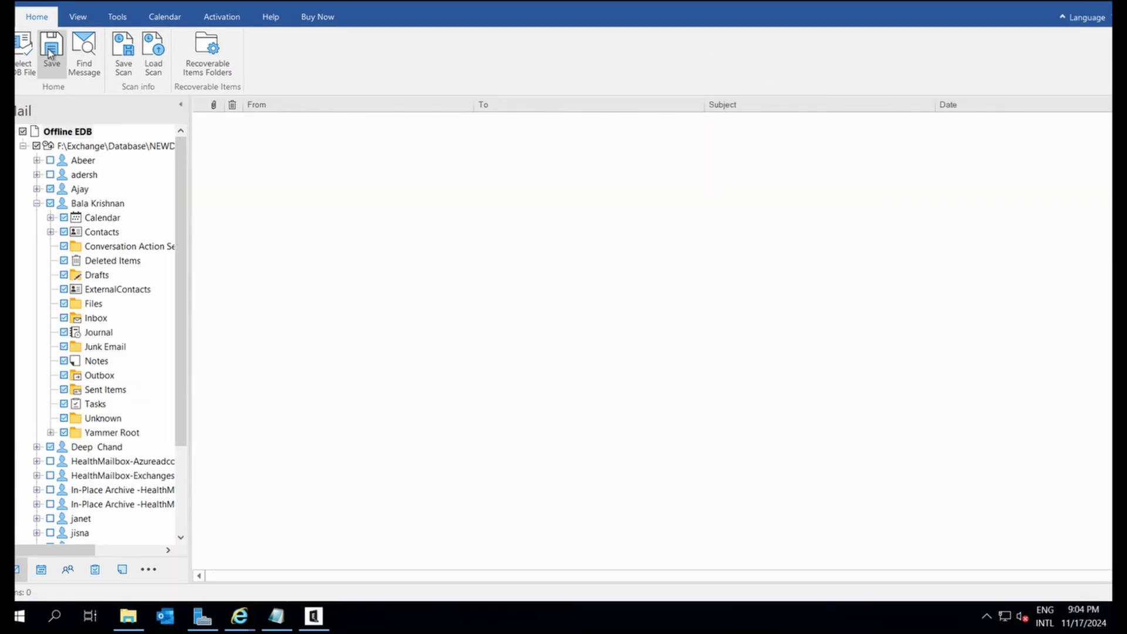
click(51, 51)
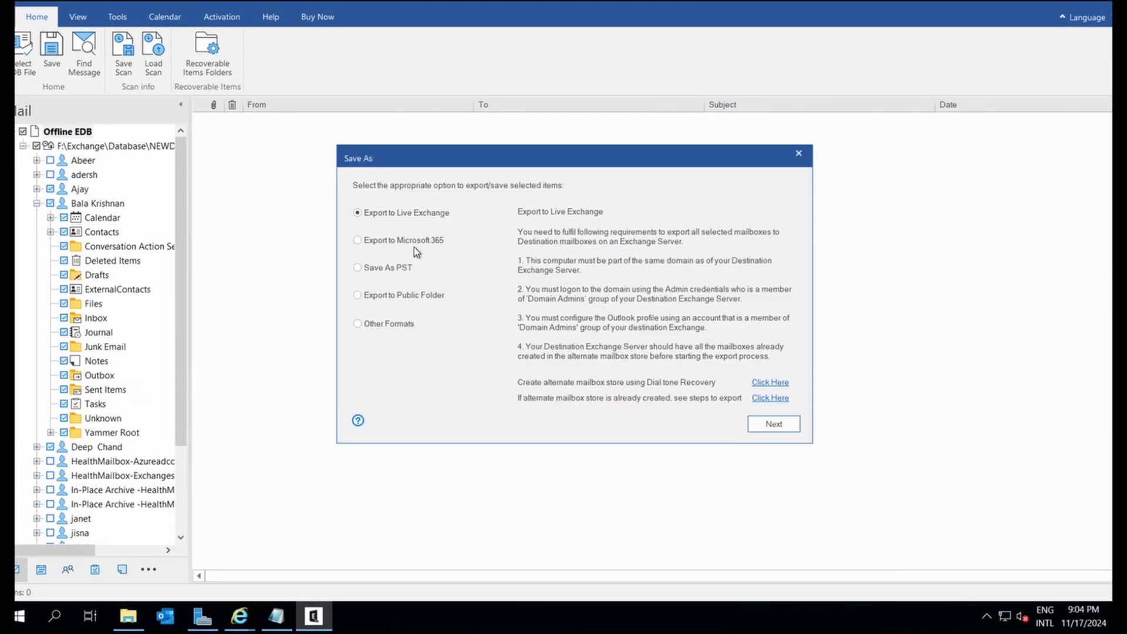
click(395, 270)
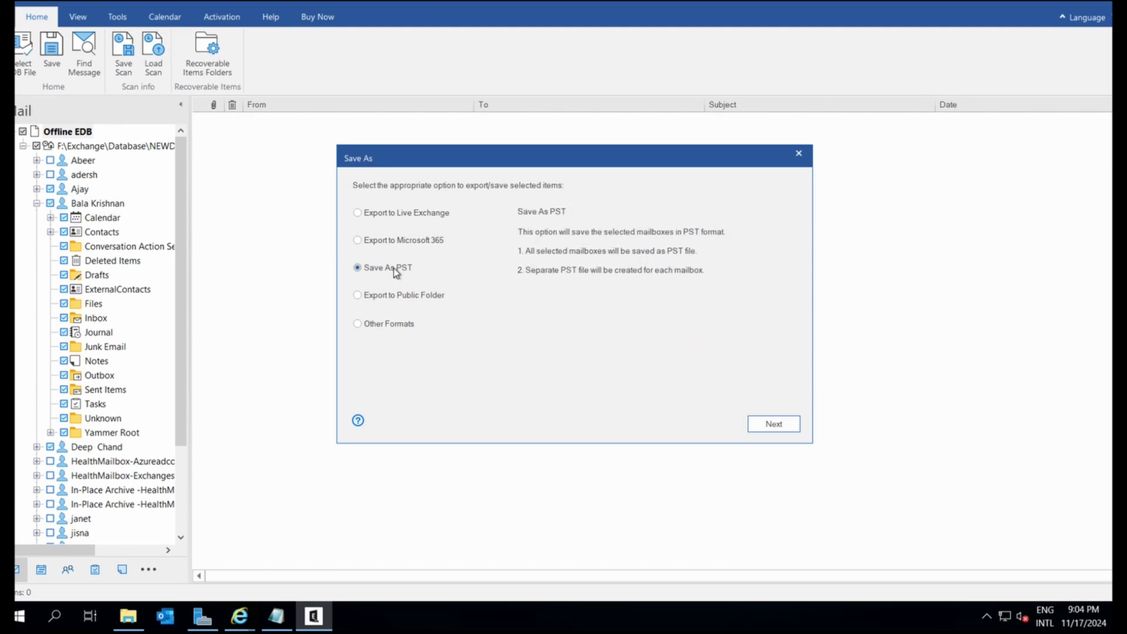
click(776, 424)
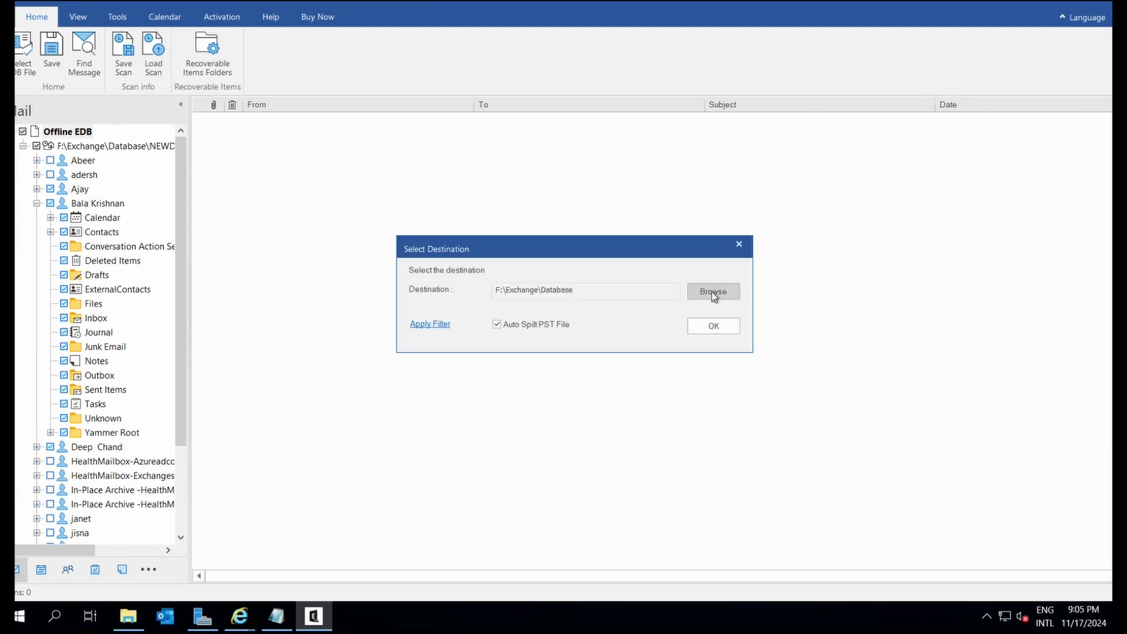
- Set a new Desktop folder 'pst files' as destination and start saving the mailboxes
drag(611, 297, 457, 288)
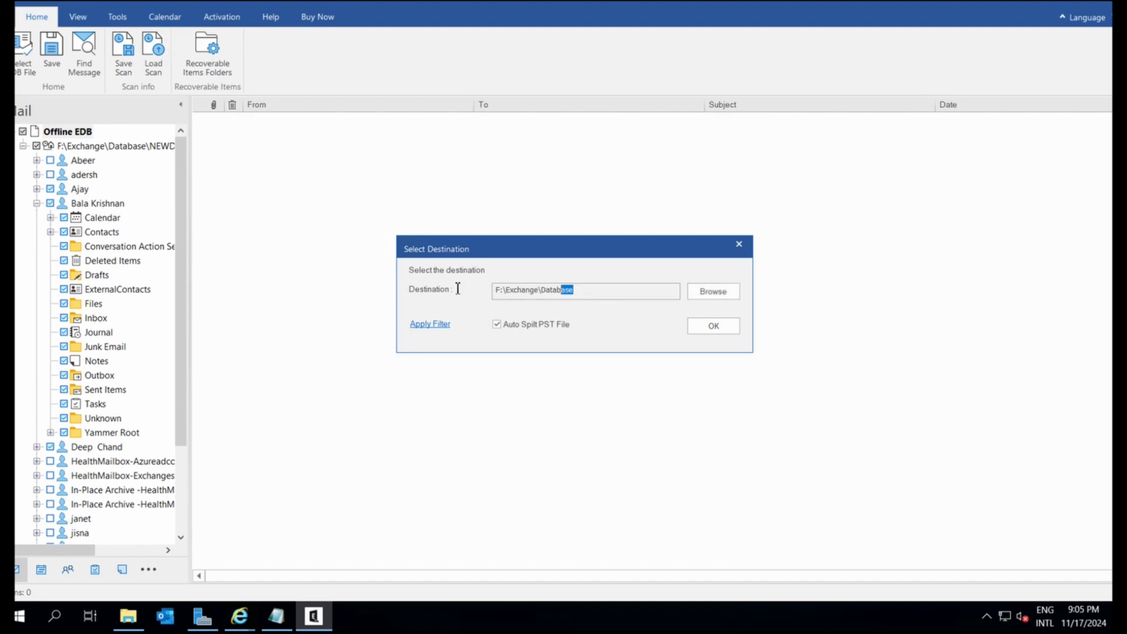
click(713, 291)
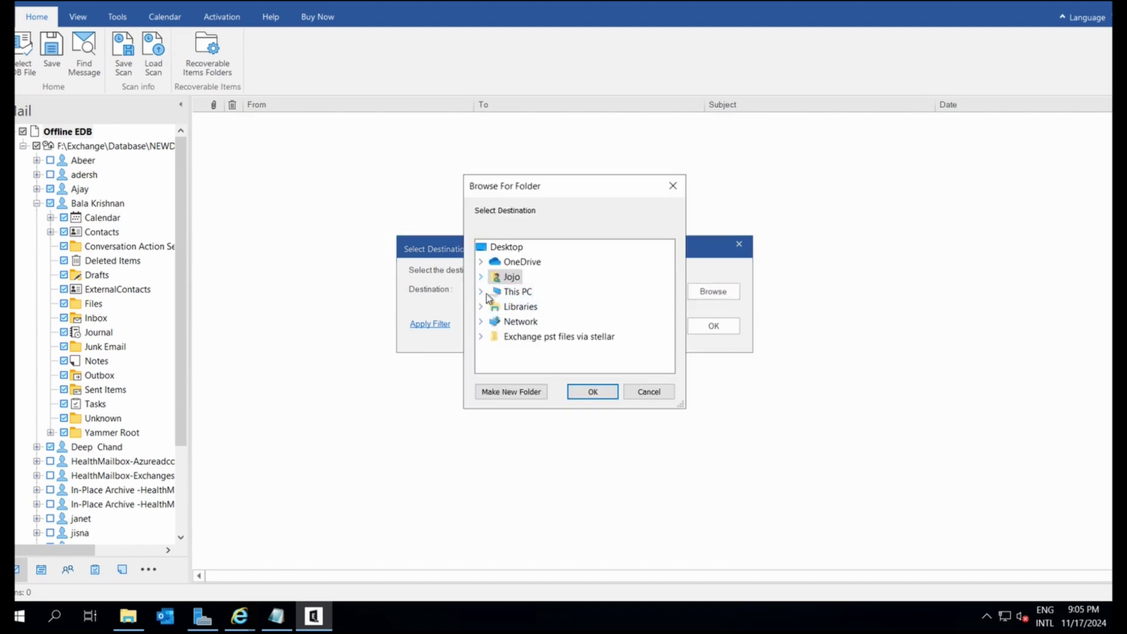
click(520, 395)
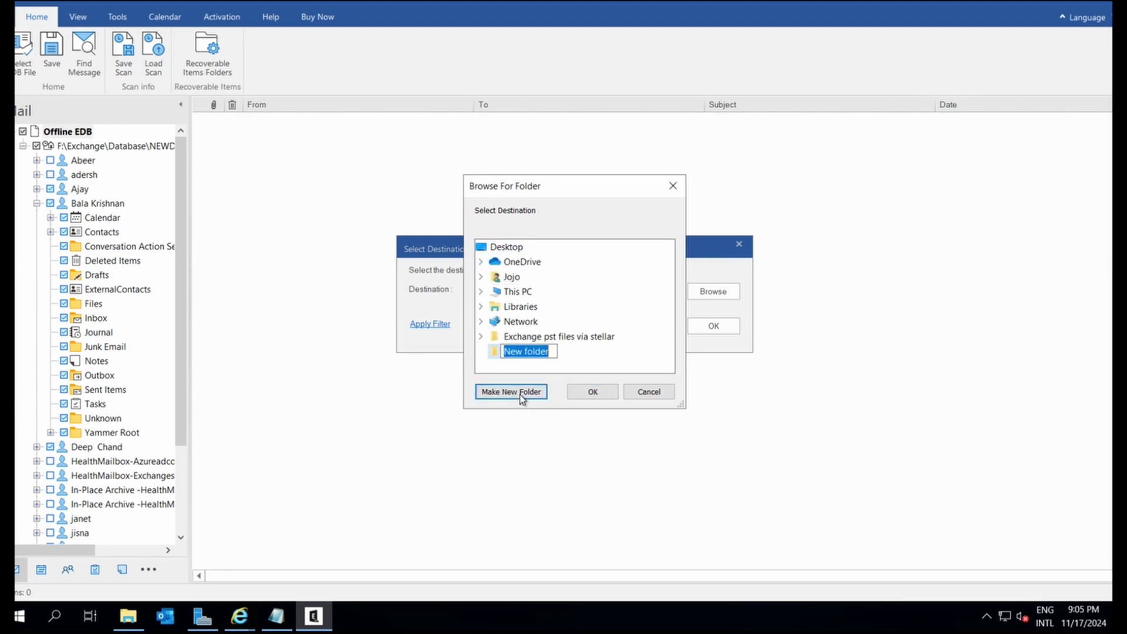
text(pst files)
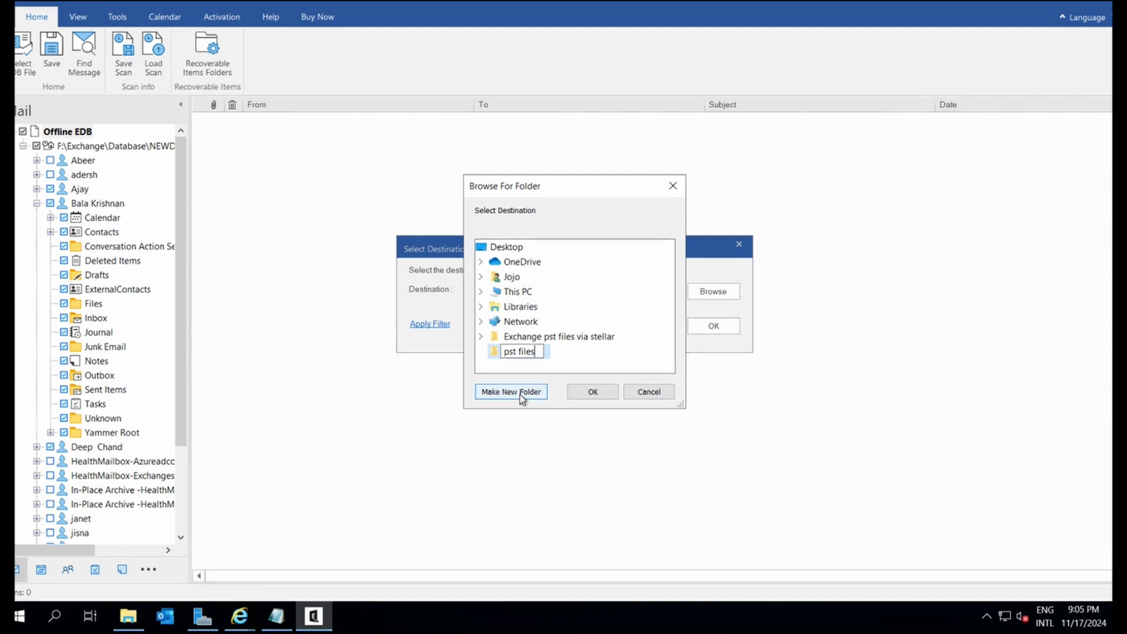
click(593, 393)
click(594, 393)
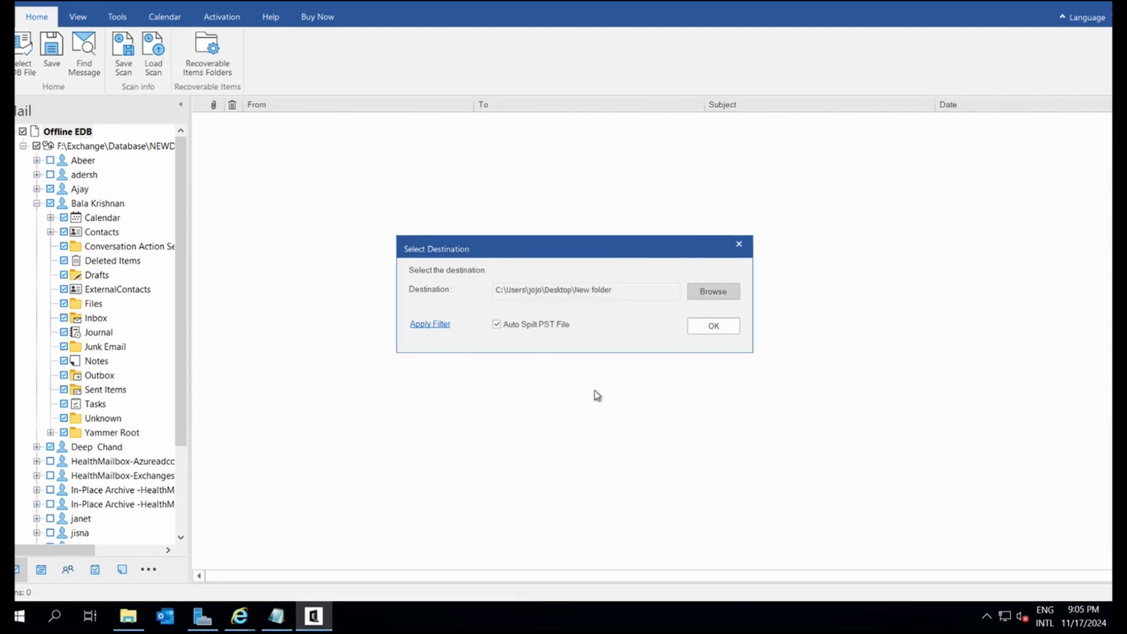
click(701, 326)
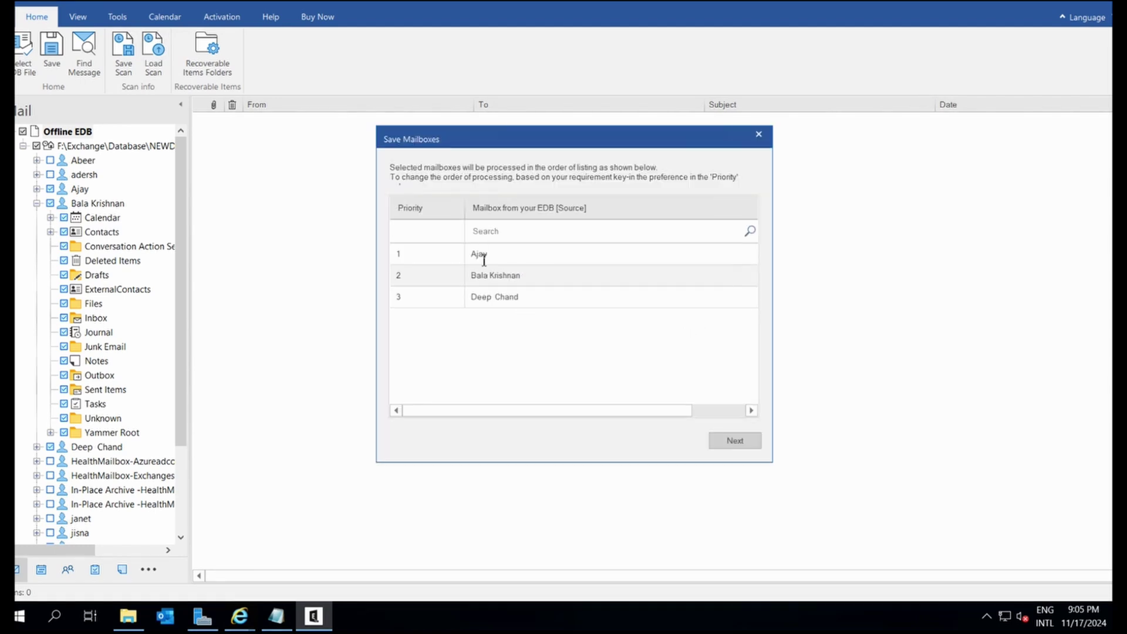
drag(649, 411, 745, 412)
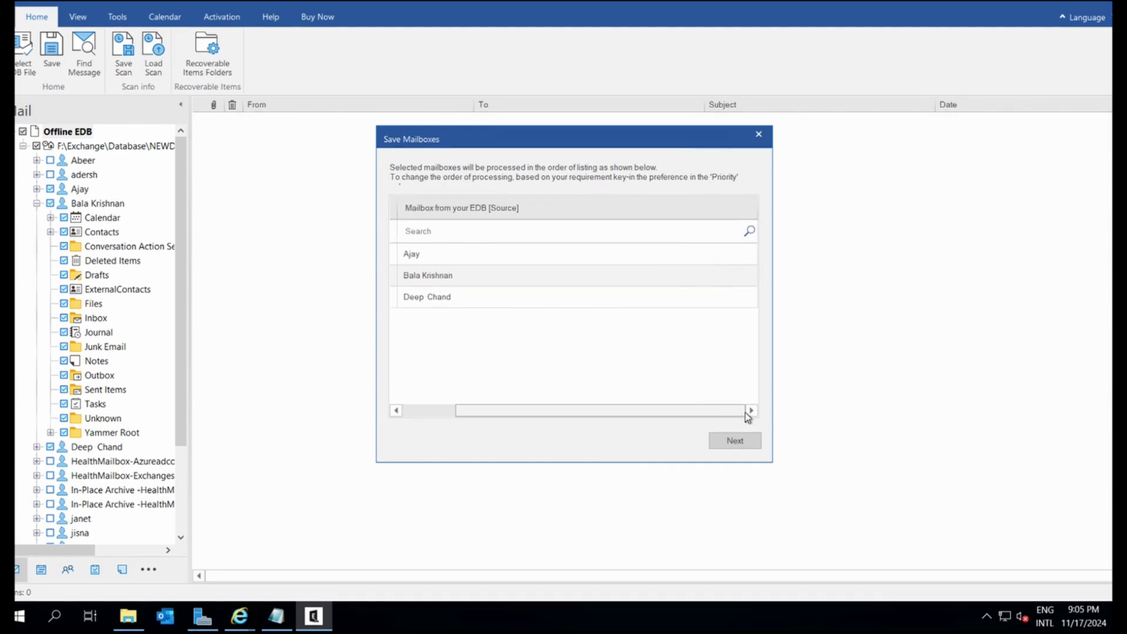
click(738, 441)
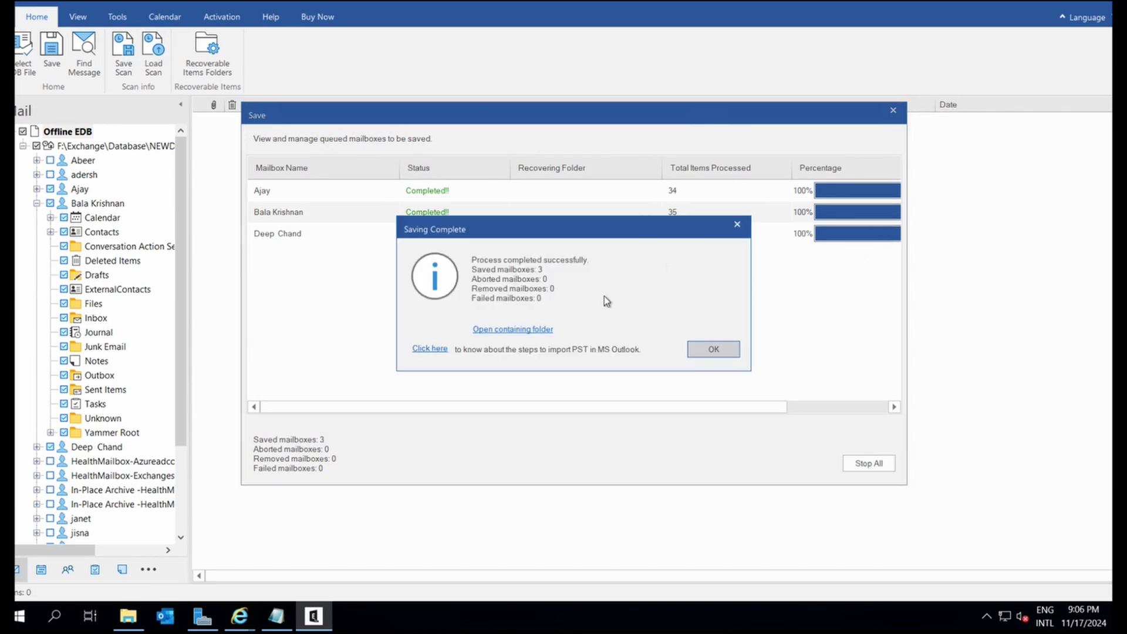
- Open the output folder holding the three saved PST files
click(497, 331)
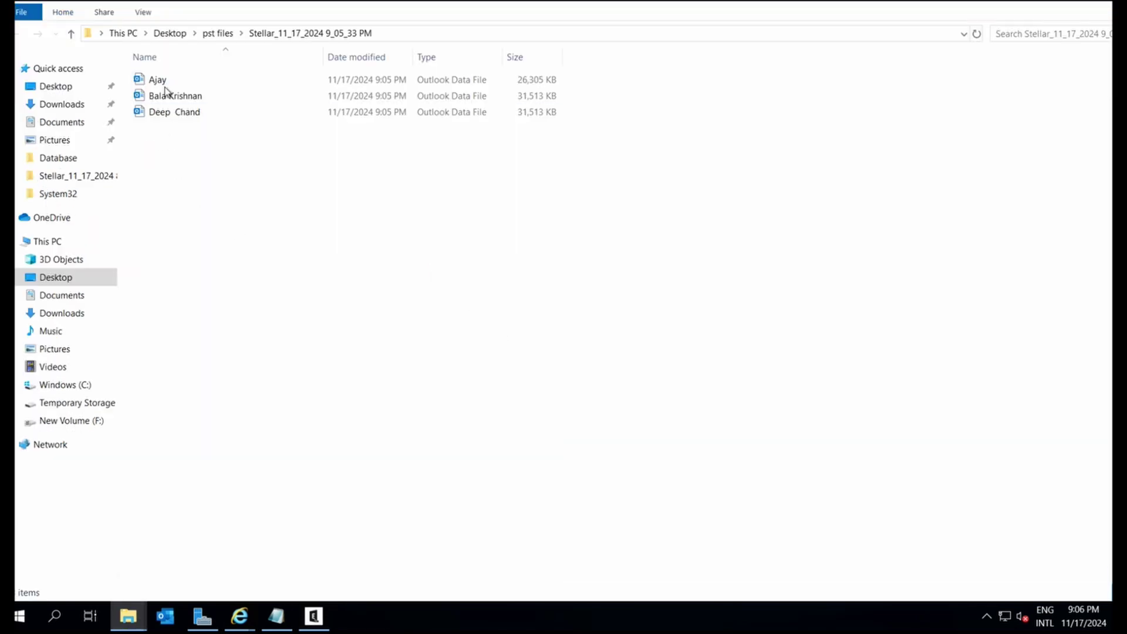
- Check each of the three saved PST files in File Explorer, then return to the converter
click(159, 81)
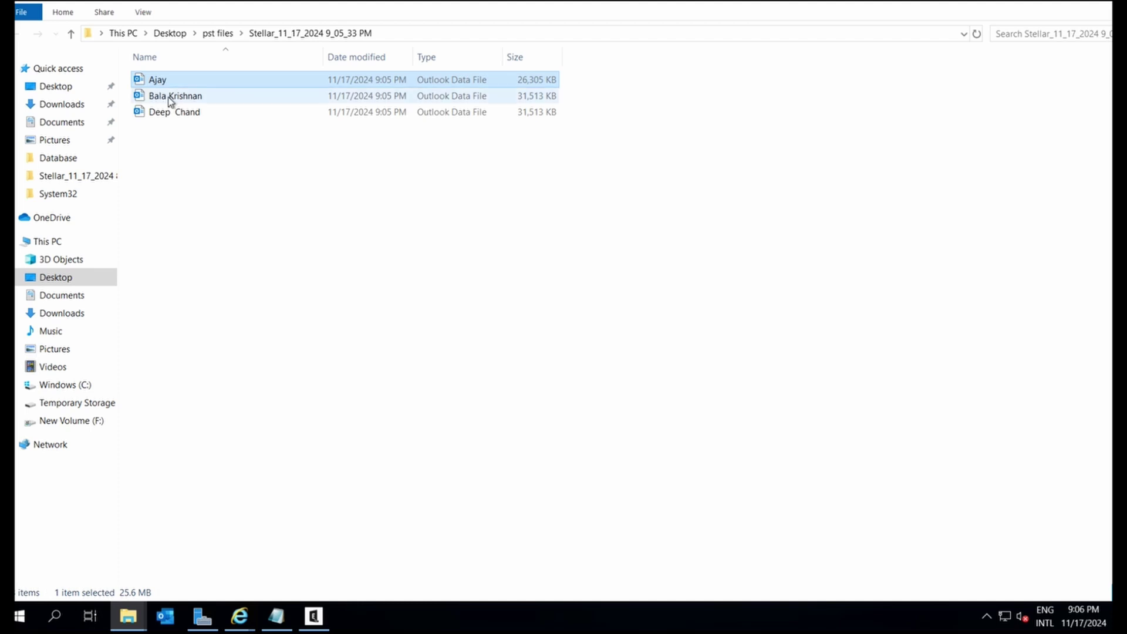
click(173, 96)
click(182, 111)
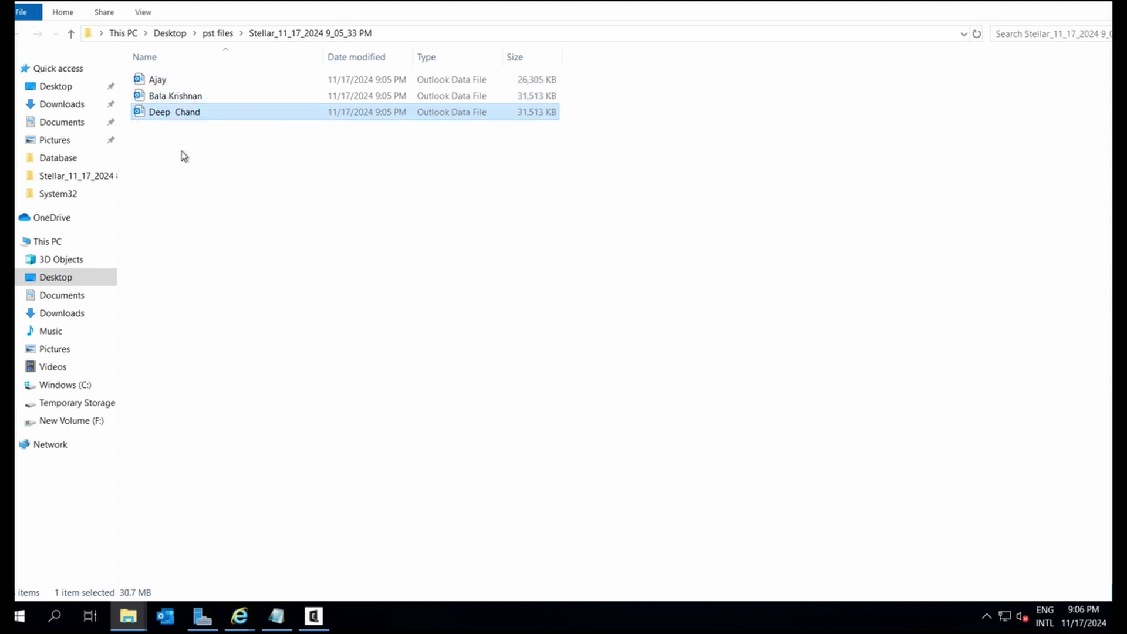
click(321, 621)
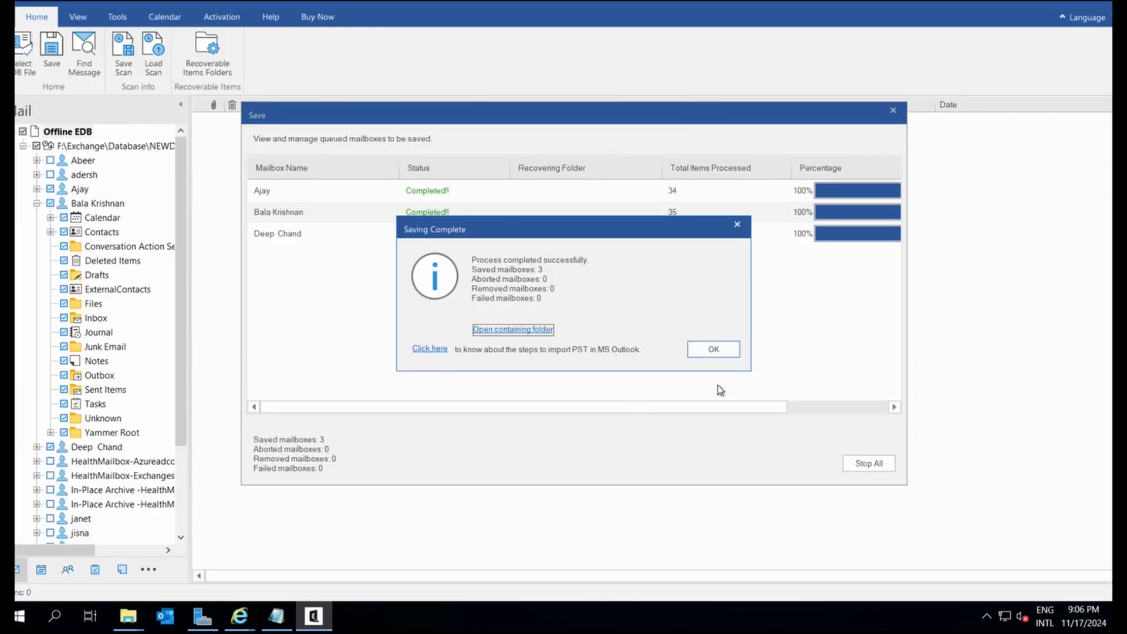
- Dismiss the Saving Complete summary and start Outlook, accepting the certificate security alert
click(713, 349)
click(165, 616)
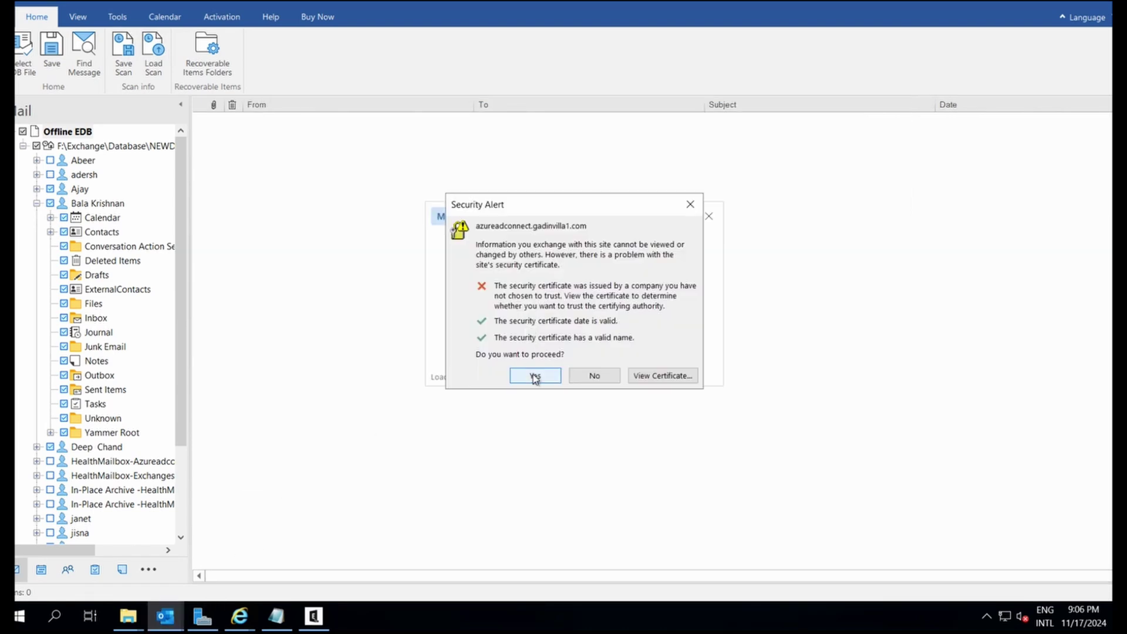
click(535, 379)
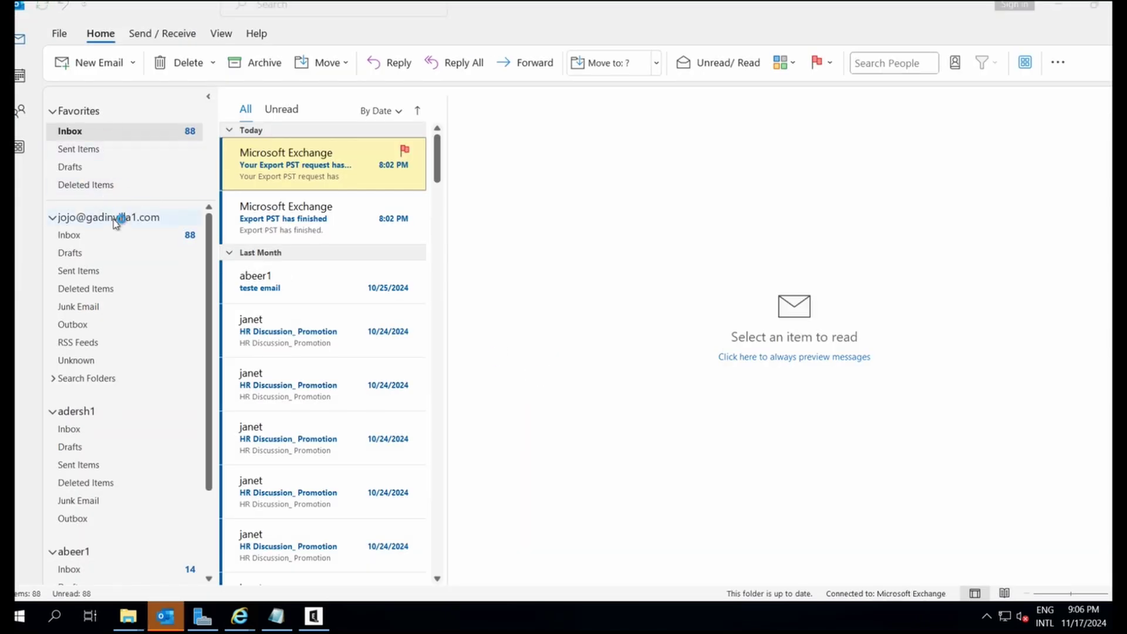
- Show the Exchange mailbox's Inbox and open Outlook's Account Settings window
click(117, 218)
click(95, 235)
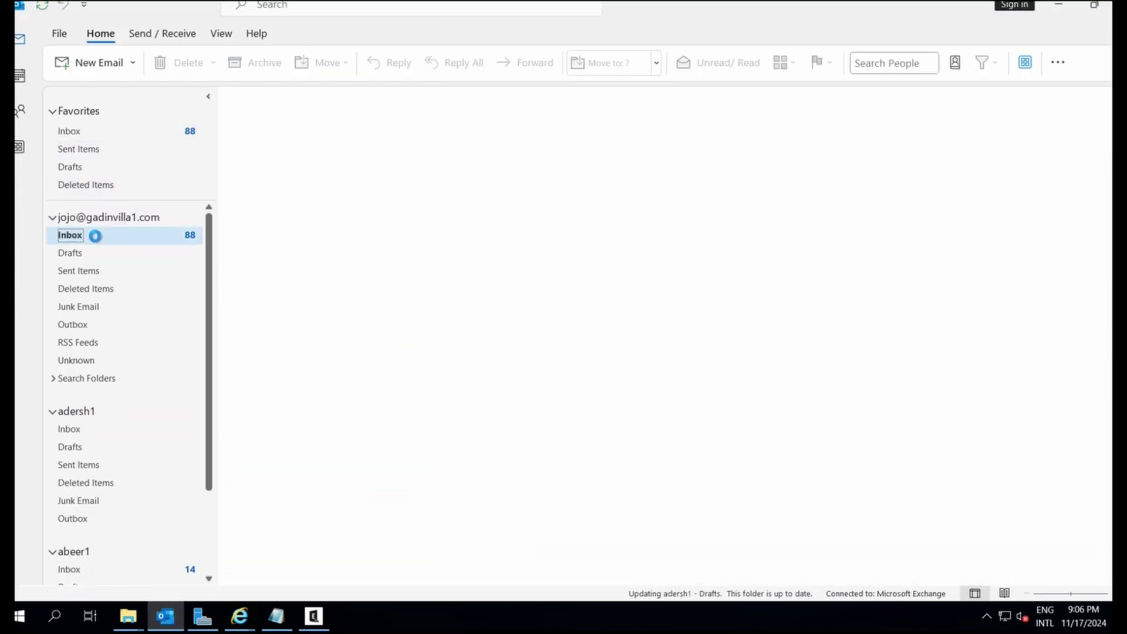
click(59, 34)
click(196, 174)
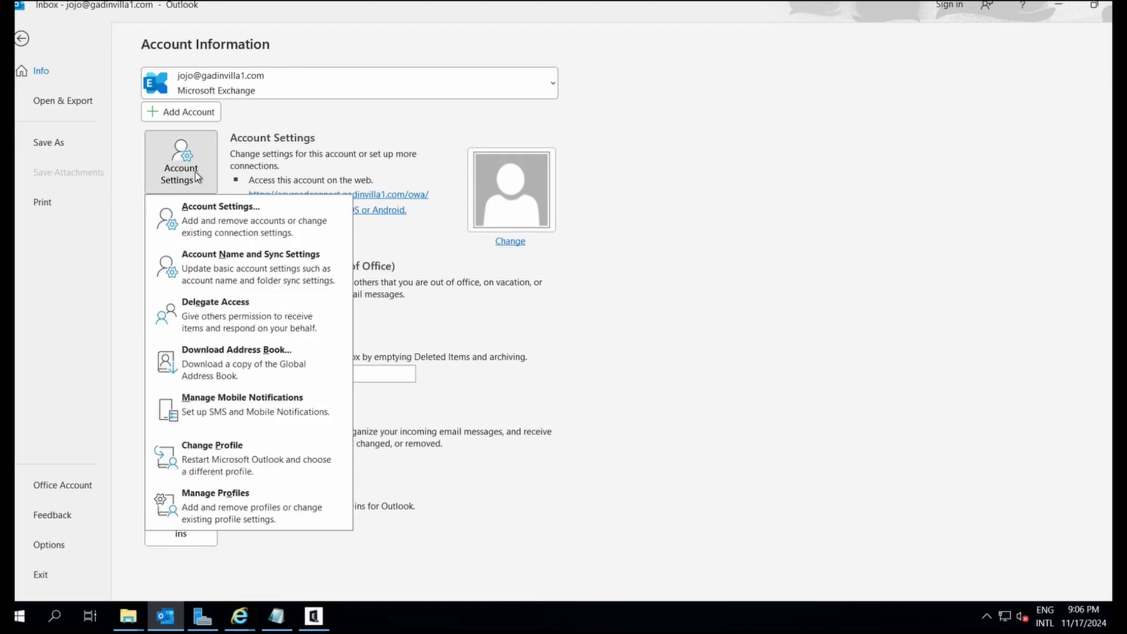
click(252, 231)
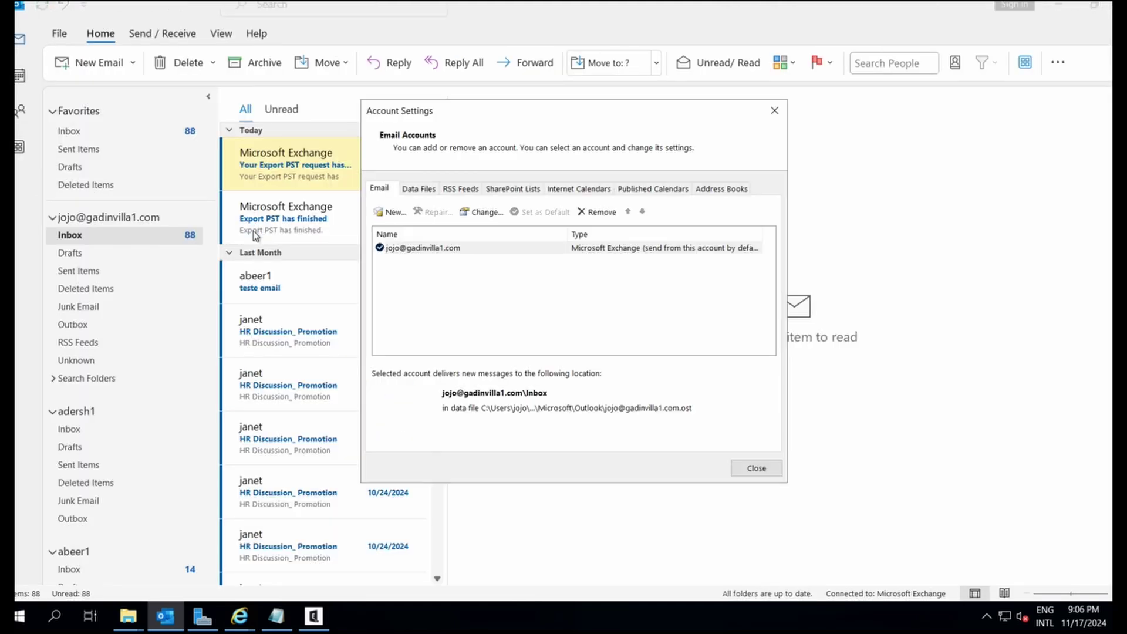
- Add the first converted PST from Desktop\pst files as an Outlook data file
click(420, 190)
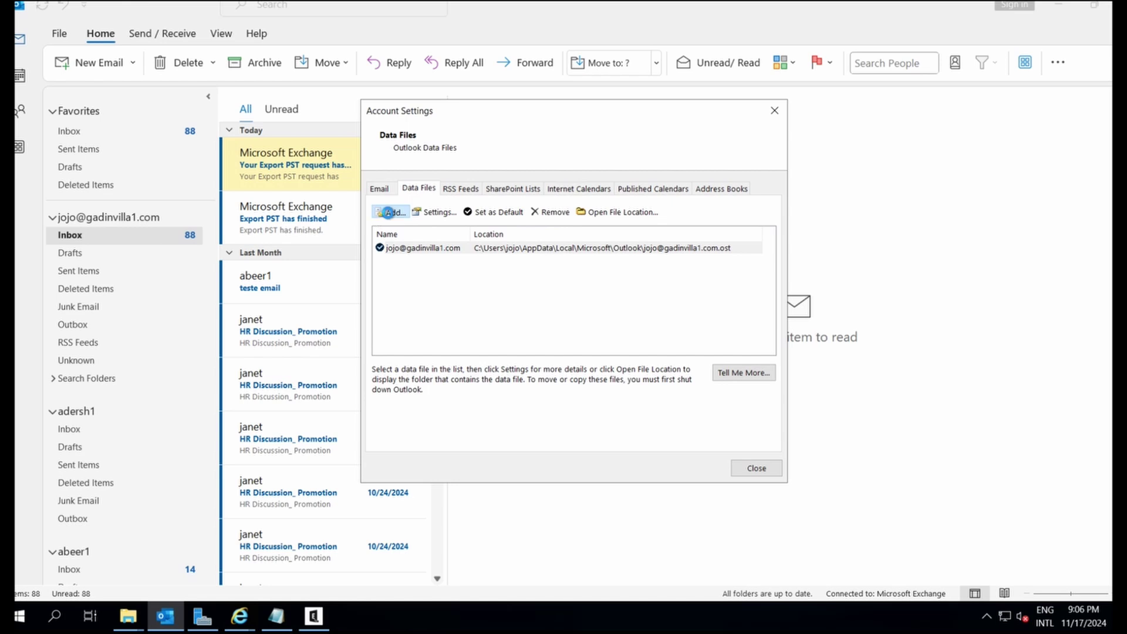
click(389, 212)
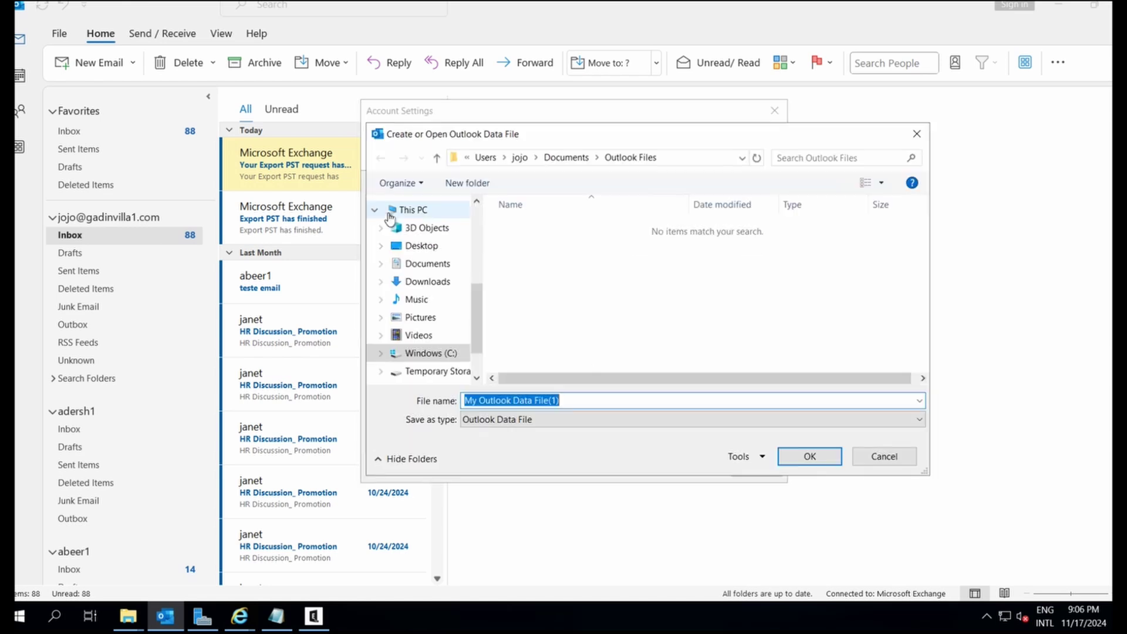
click(433, 246)
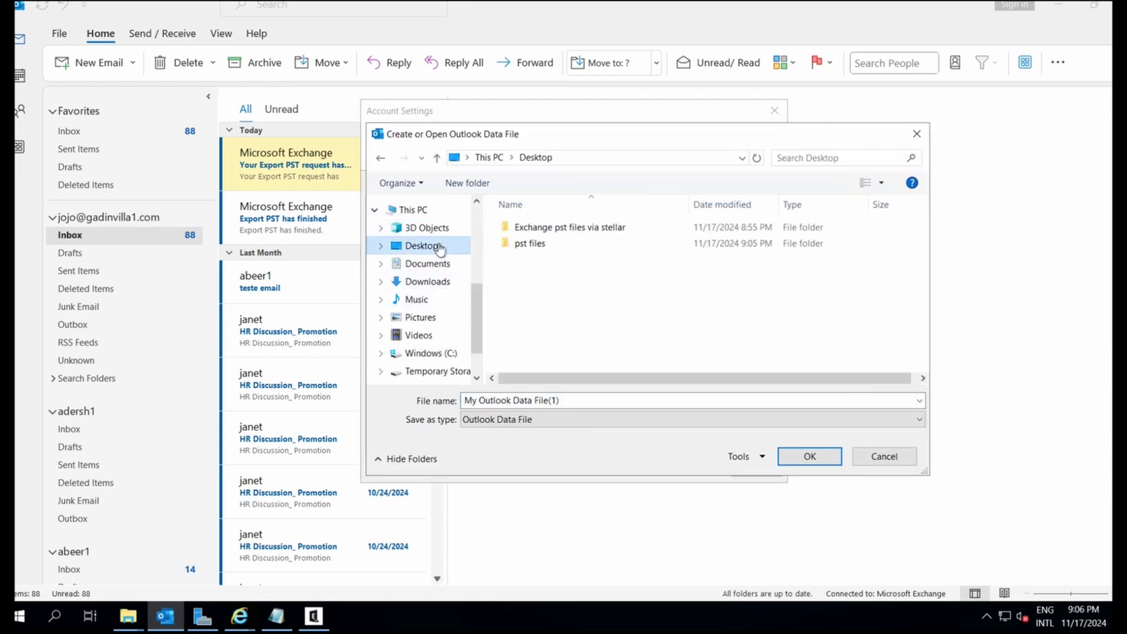
double_click(548, 242)
double_click(572, 229)
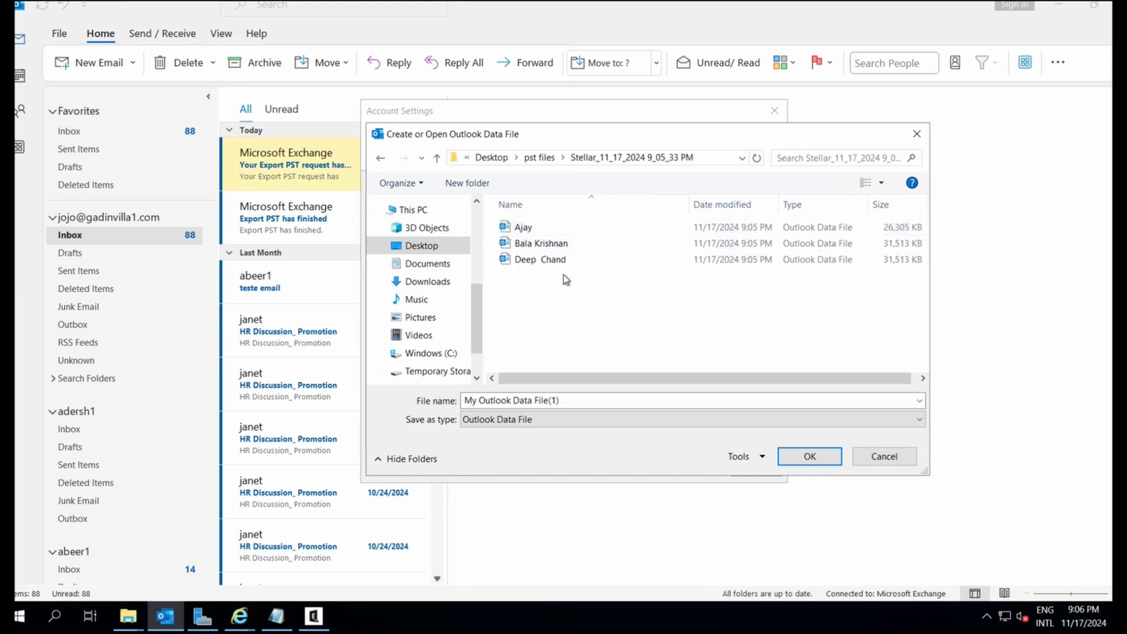
click(555, 245)
click(808, 456)
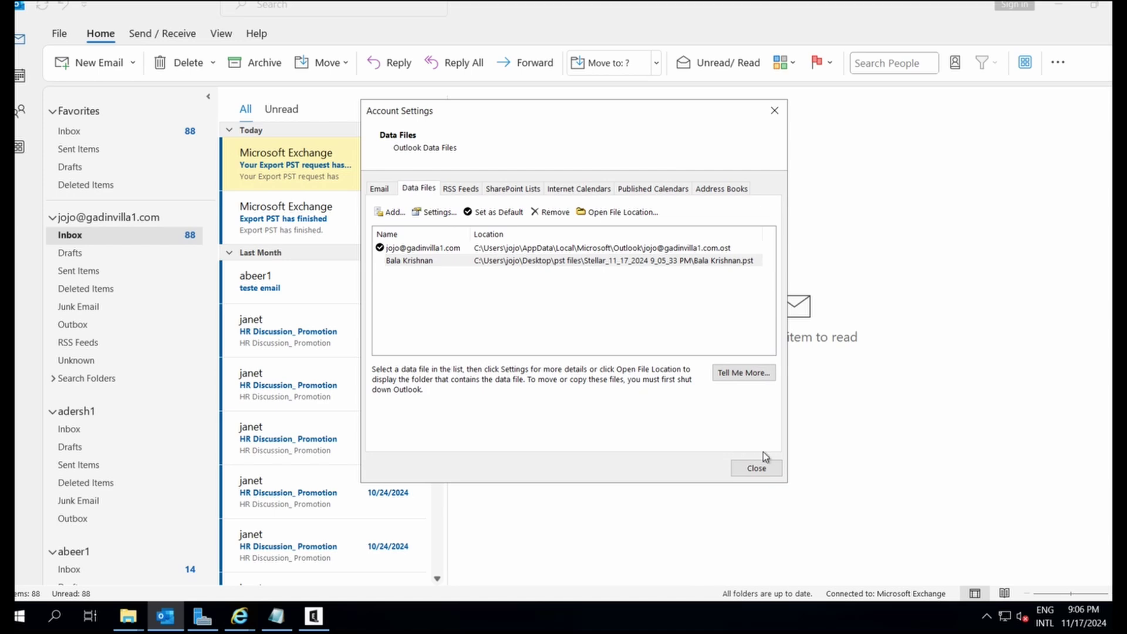
click(757, 469)
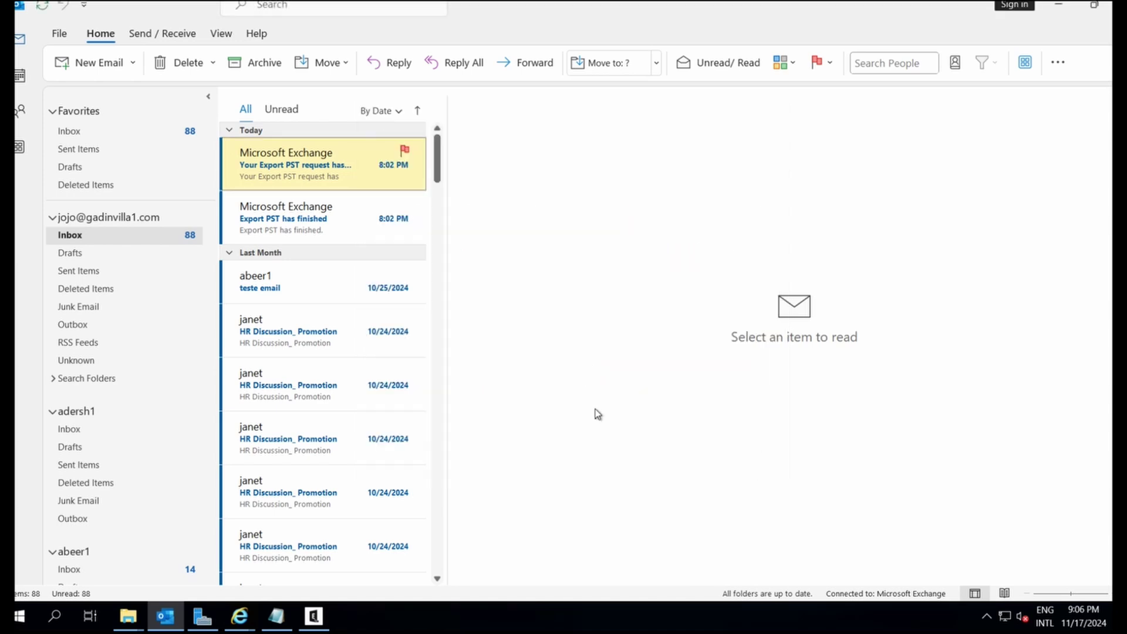
- Expand the first added PST mailbox and view its Inbox messages
scroll(147, 343, down, 3)
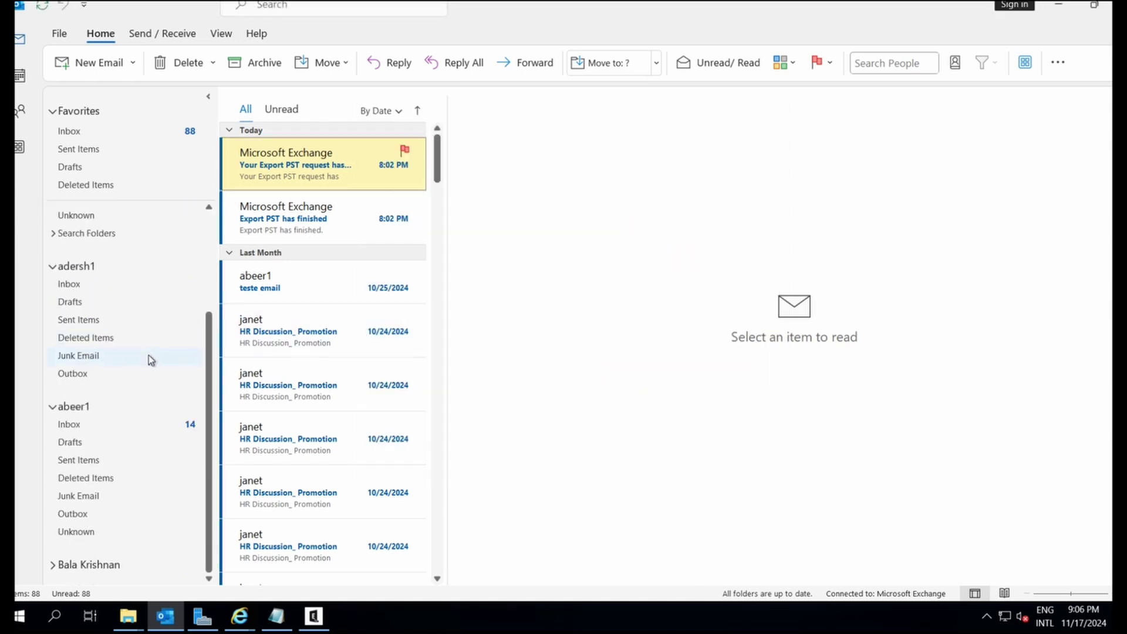
click(53, 567)
scroll(117, 493, down, 3)
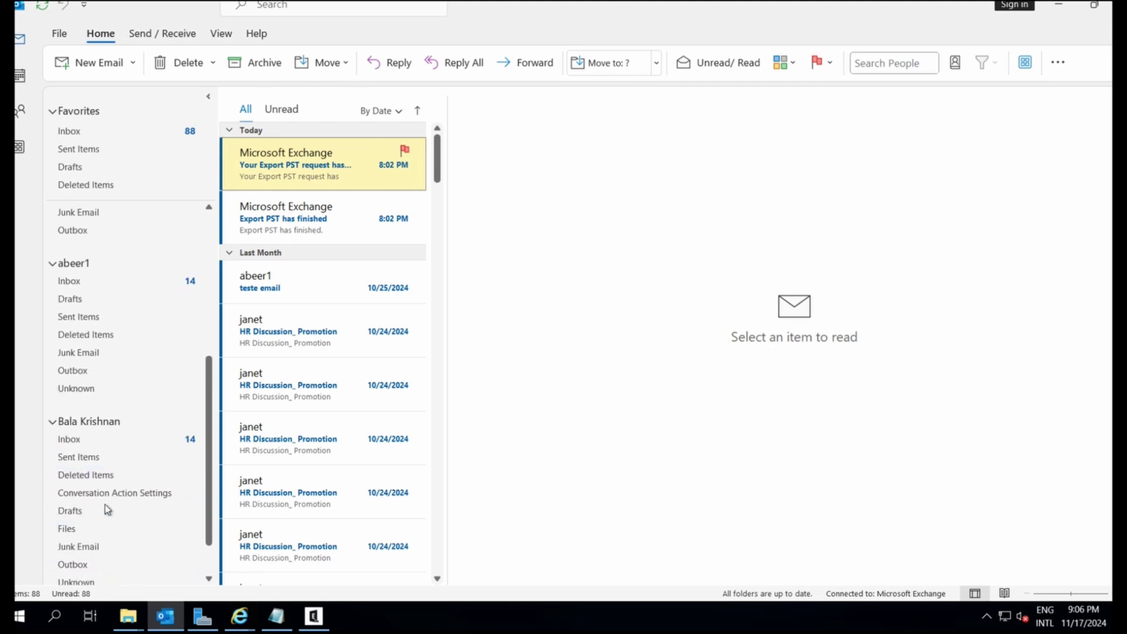
click(100, 447)
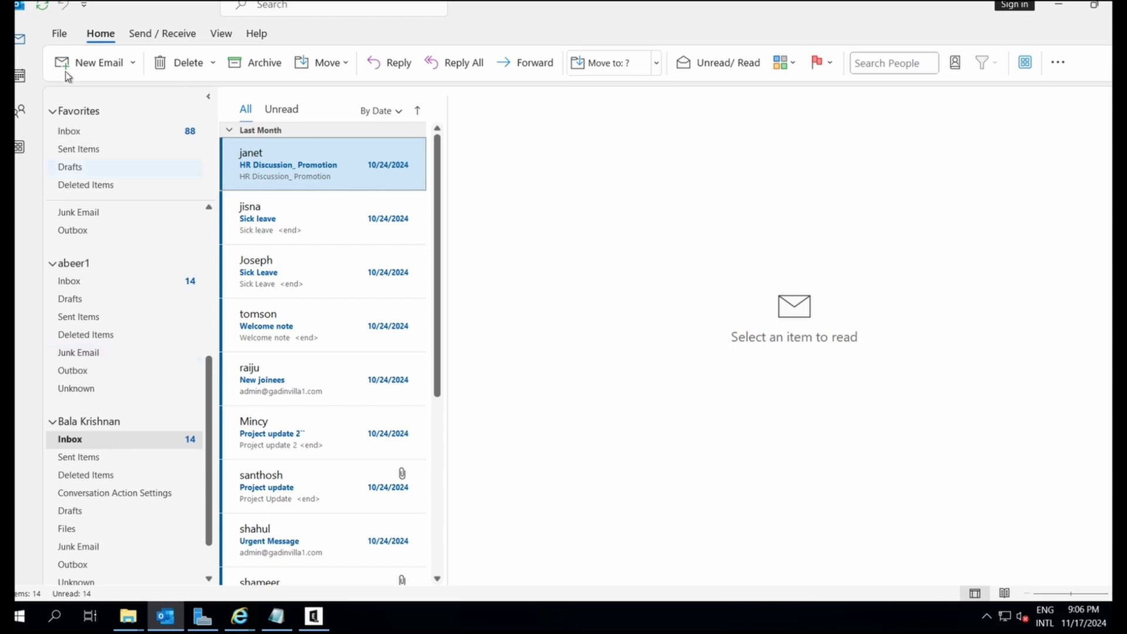
- Attach the second converted PST from Desktop\pst files as another Outlook data file
click(59, 33)
click(182, 175)
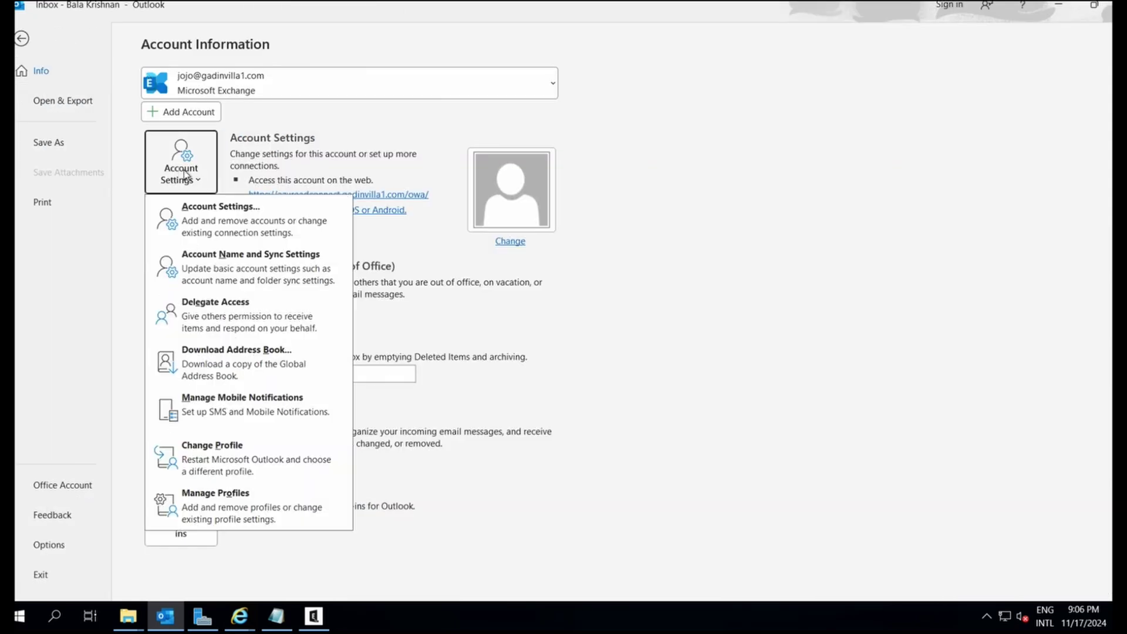
click(240, 220)
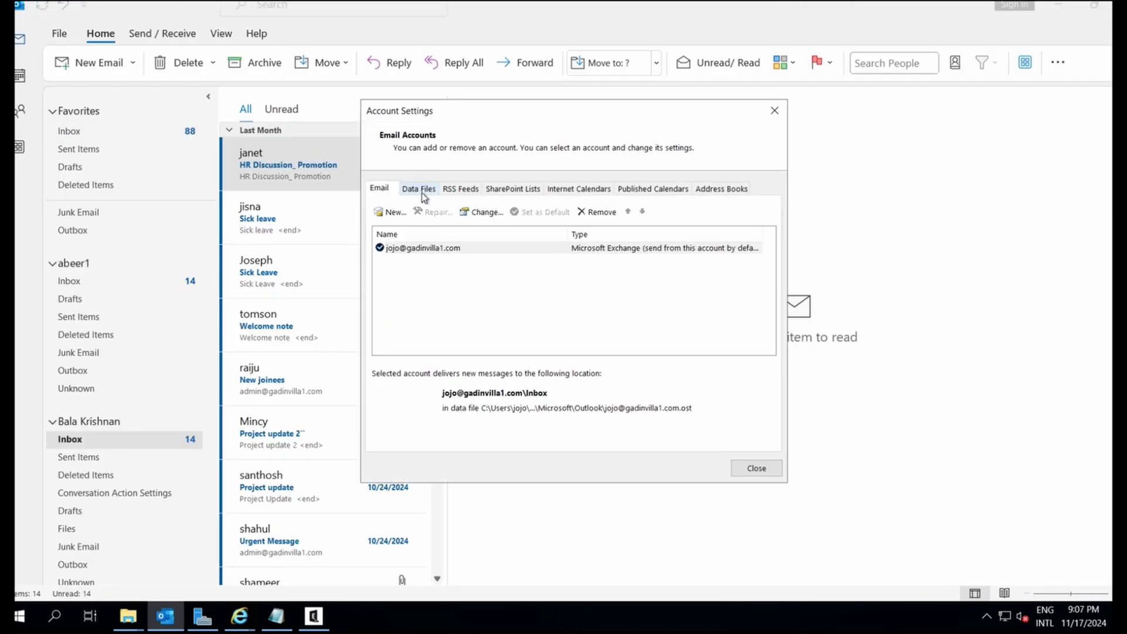
click(420, 191)
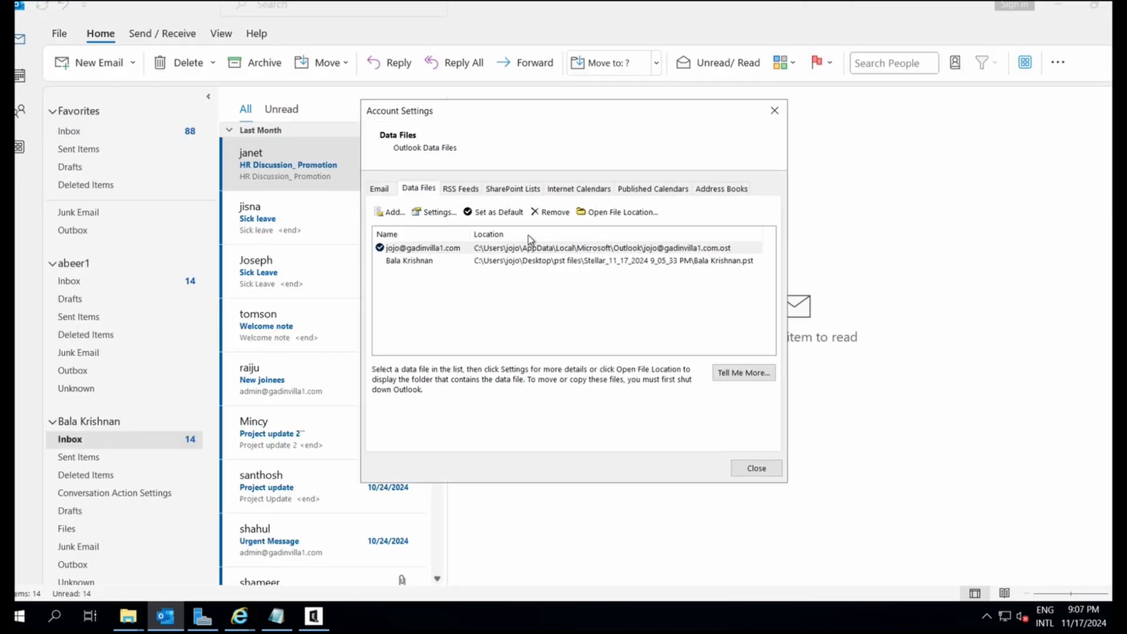
click(392, 212)
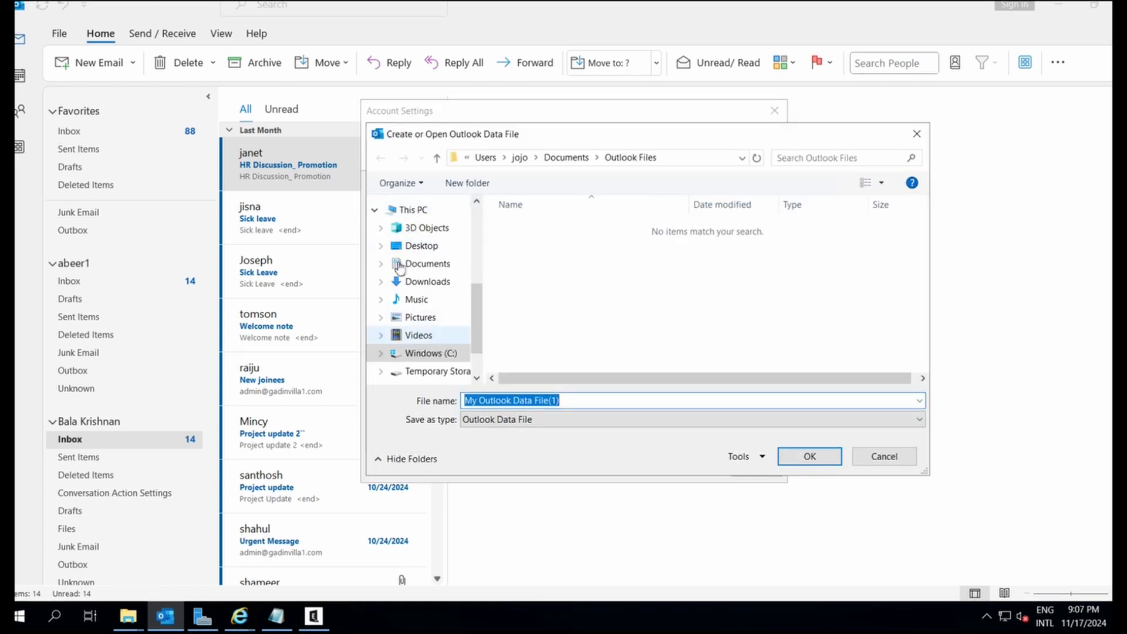
click(418, 245)
double_click(529, 243)
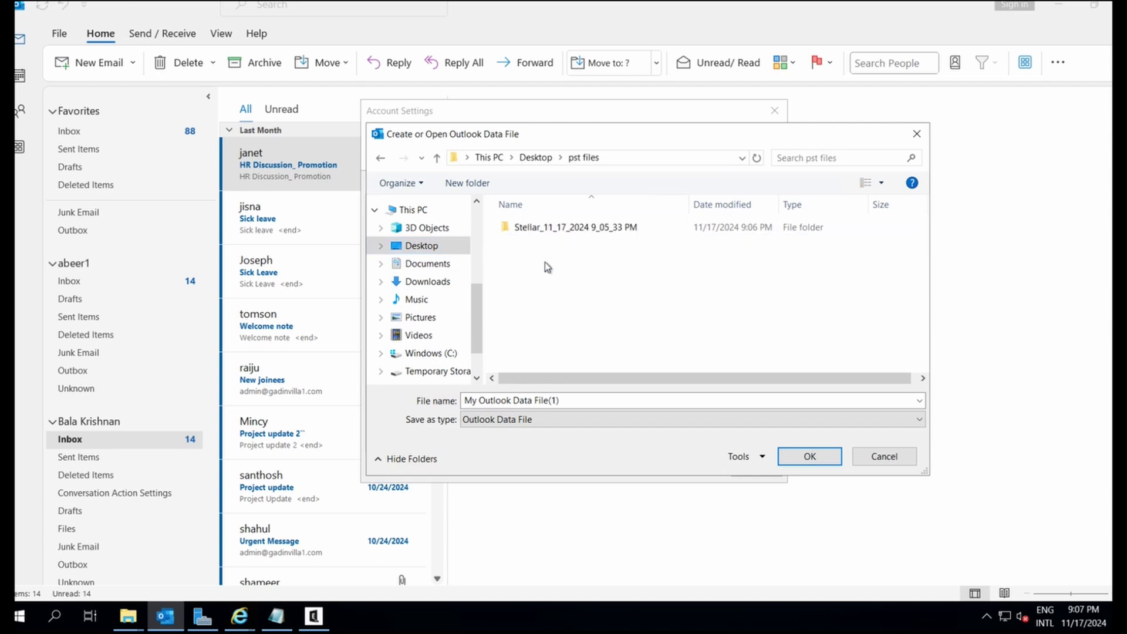
double_click(516, 228)
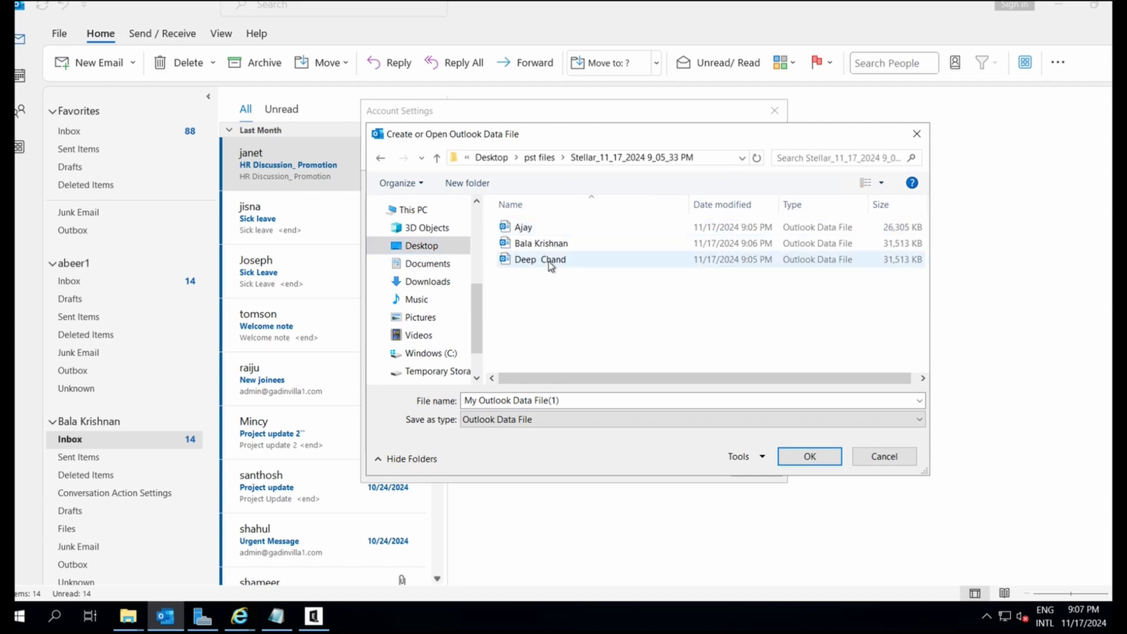
click(548, 259)
click(810, 458)
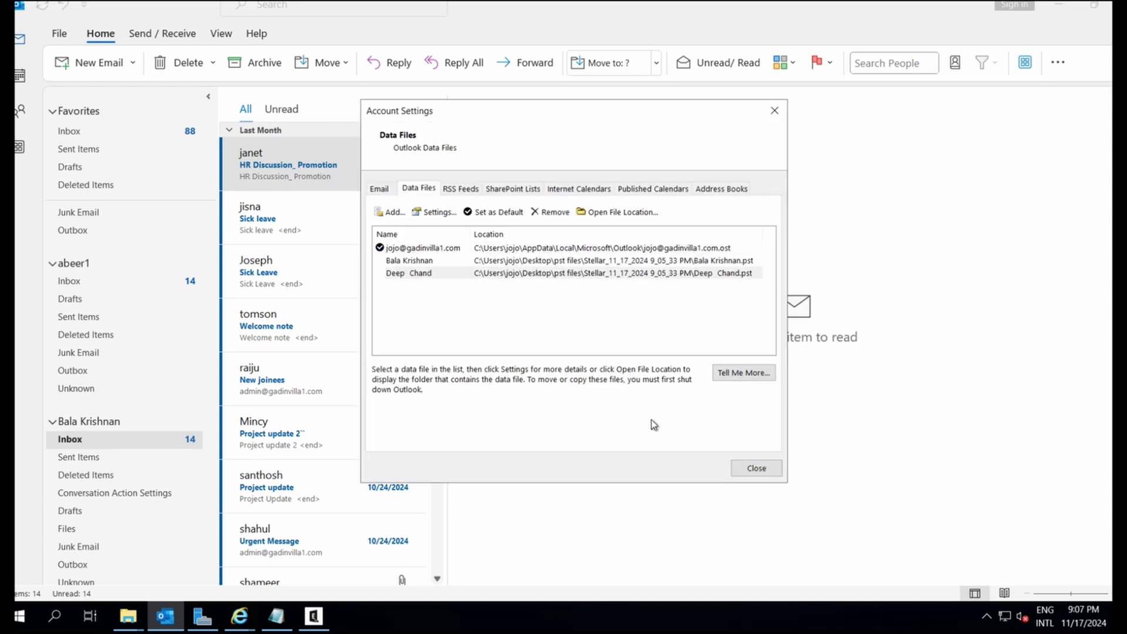
click(756, 467)
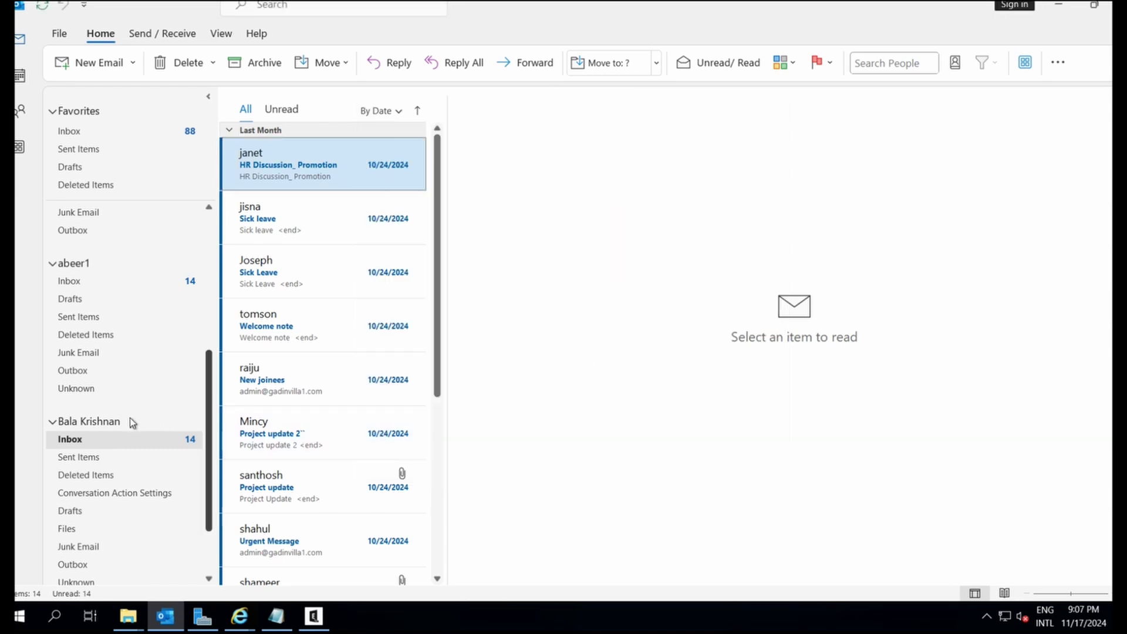
- Collapse the first mailbox's folders and open the second converted mailbox's Inbox, showing its 14 messages
click(70, 421)
click(52, 264)
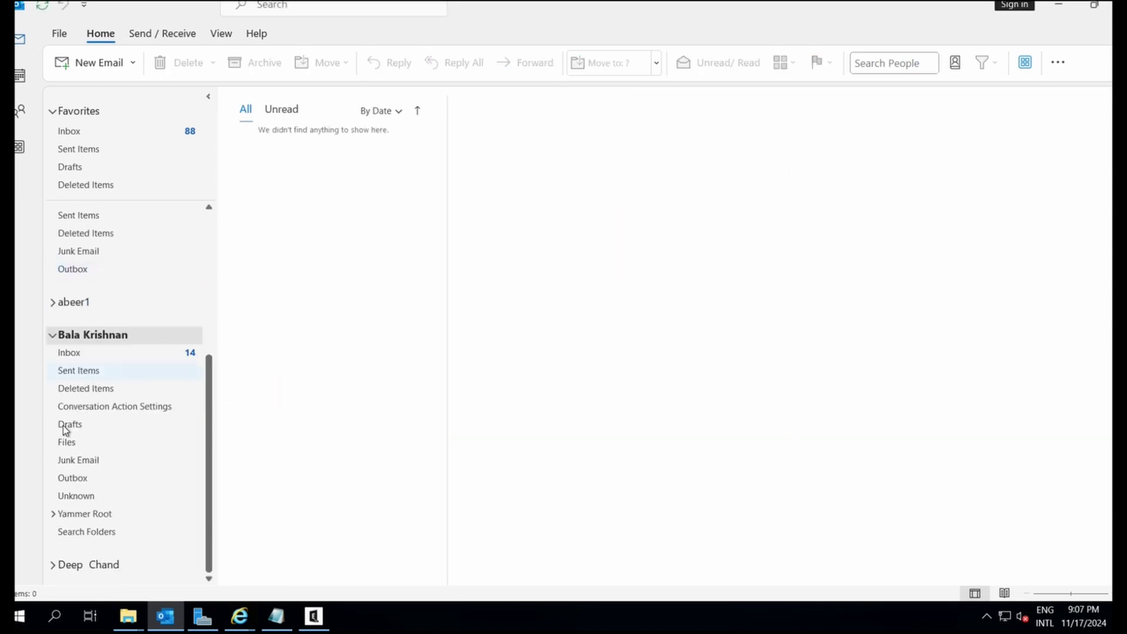
click(49, 568)
scroll(118, 503, down, 3)
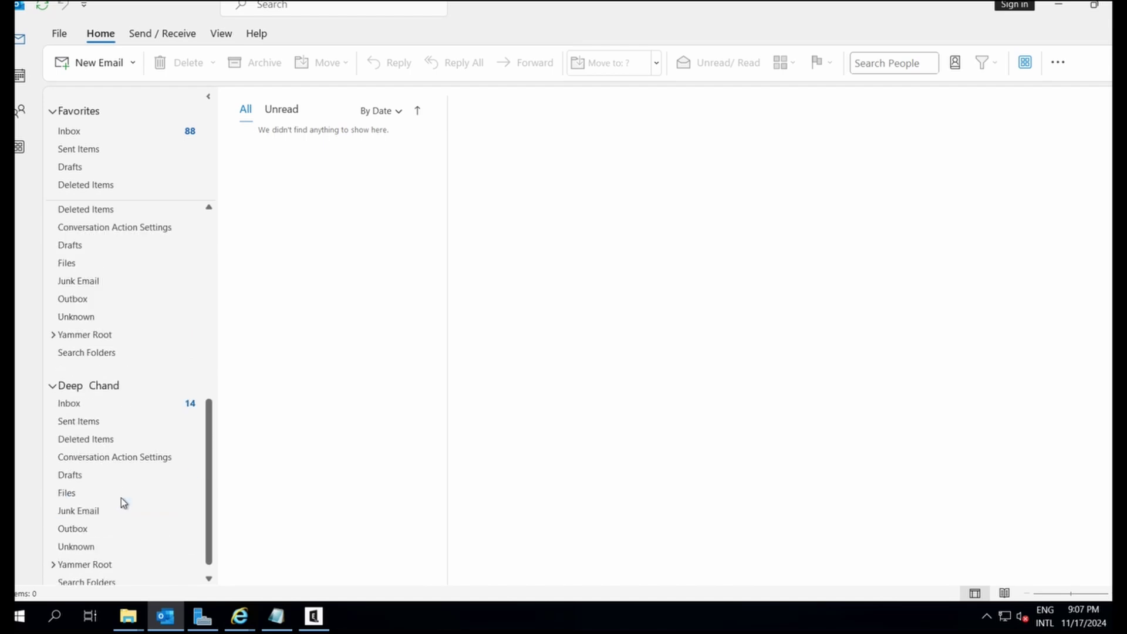
click(107, 405)
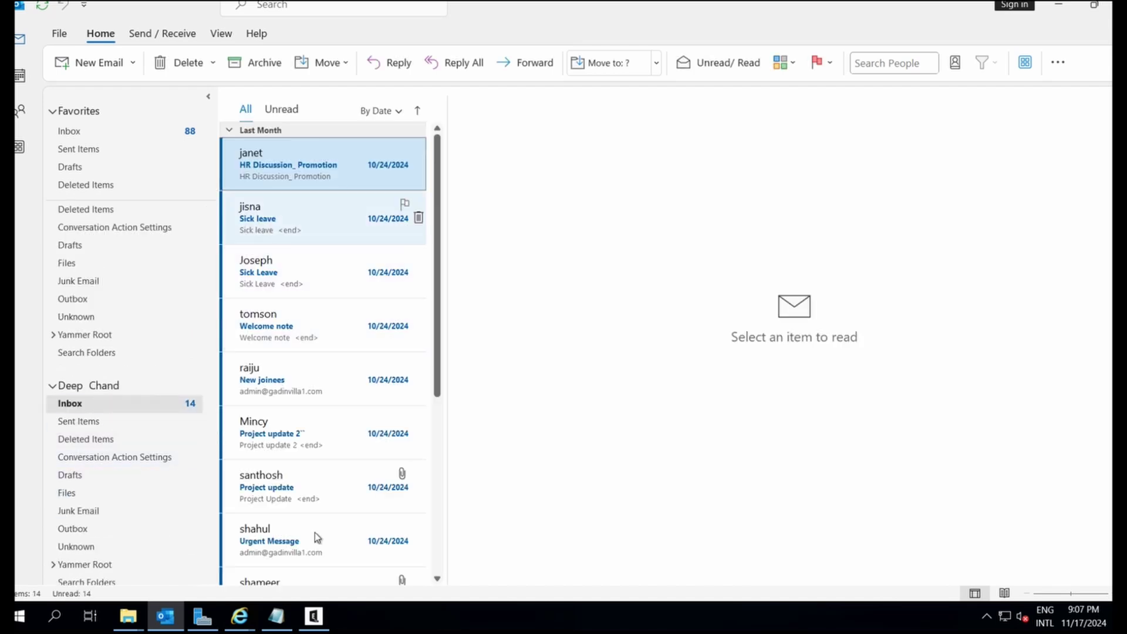